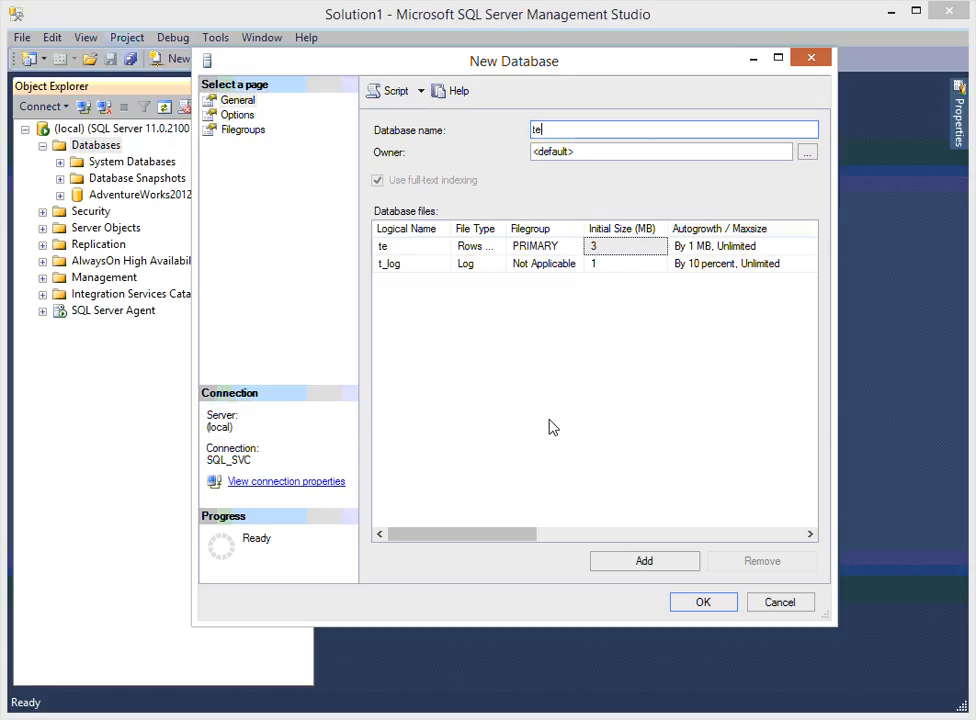
# - Set the initial size of the new test database's data file to 10 MB and its log file to 5 MB
pyautogui.click(632, 248)
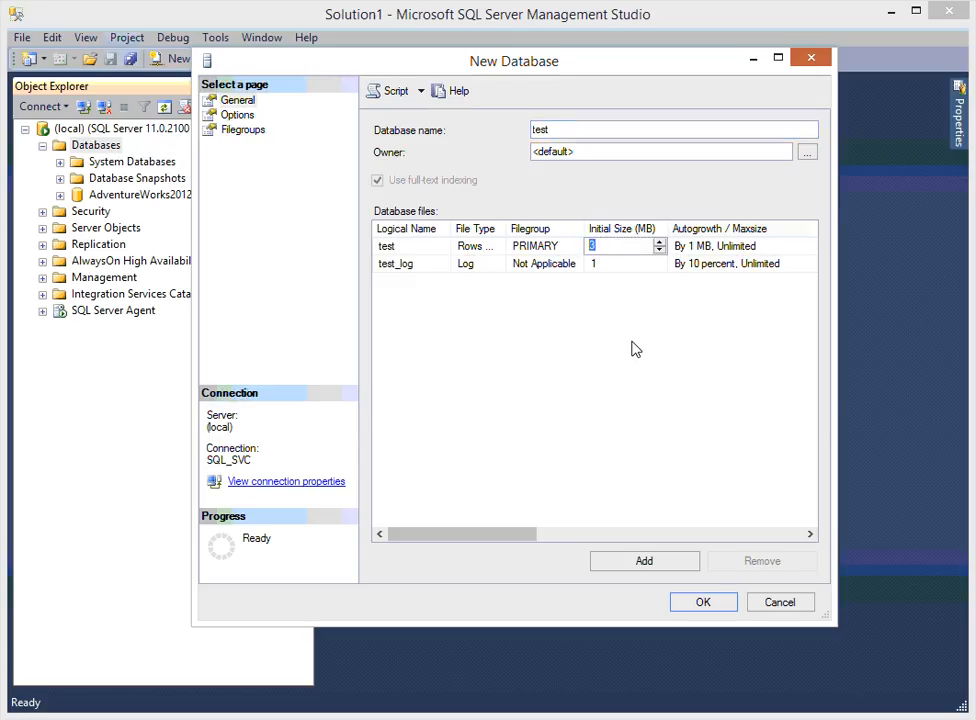
pyautogui.write('10')
pyautogui.press('Tab')
pyautogui.press('Tab')
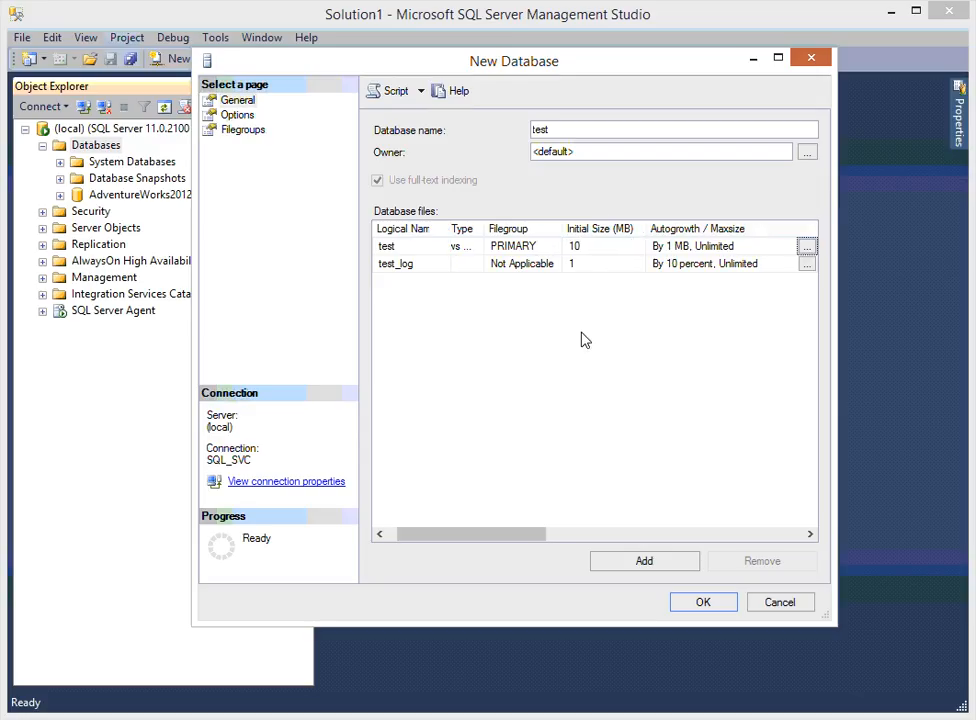
pyautogui.click(593, 264)
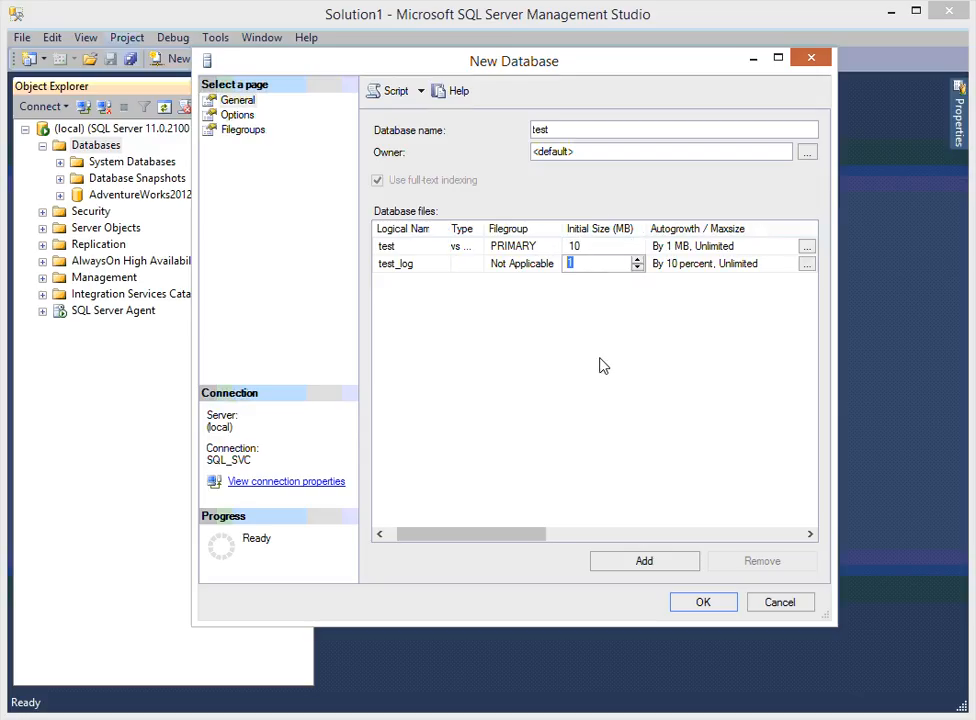
pyautogui.write('5')
pyautogui.press('Return')
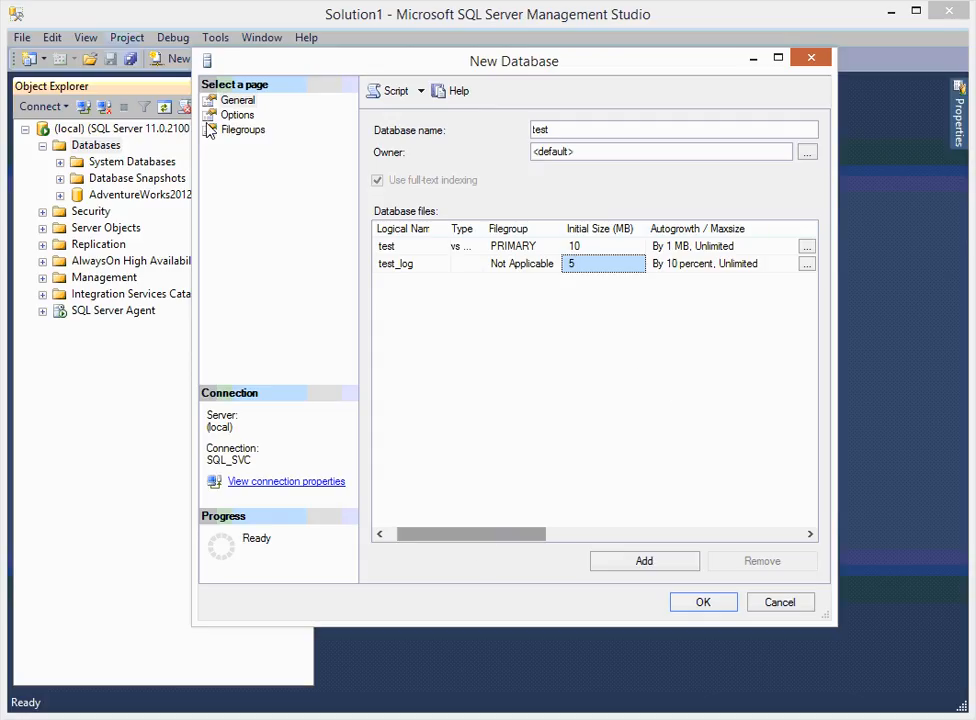
# - Create the test database with the Full recovery model and the SQL Server 2012 (110) compatibility level, reviewing its filegroups first
pyautogui.click(238, 115)
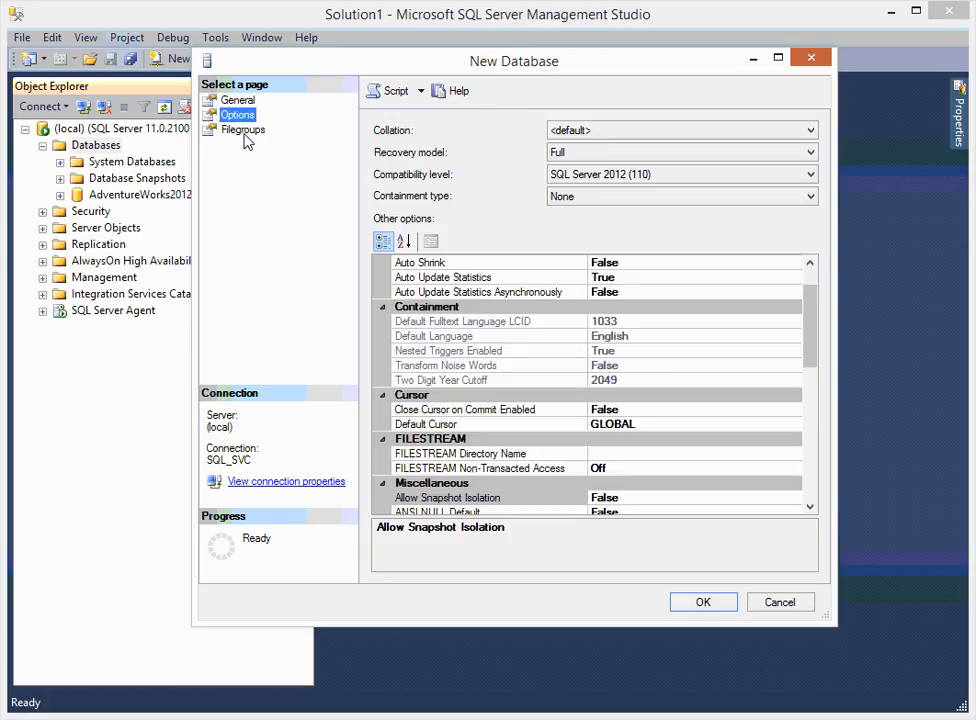
pyautogui.click(671, 155)
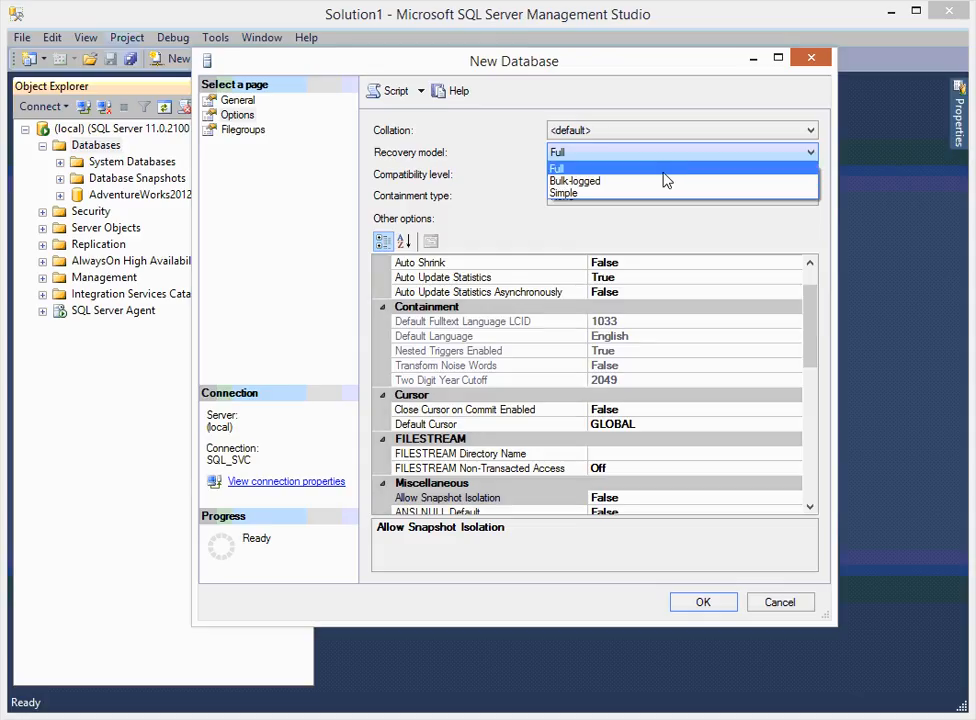
pyautogui.click(663, 171)
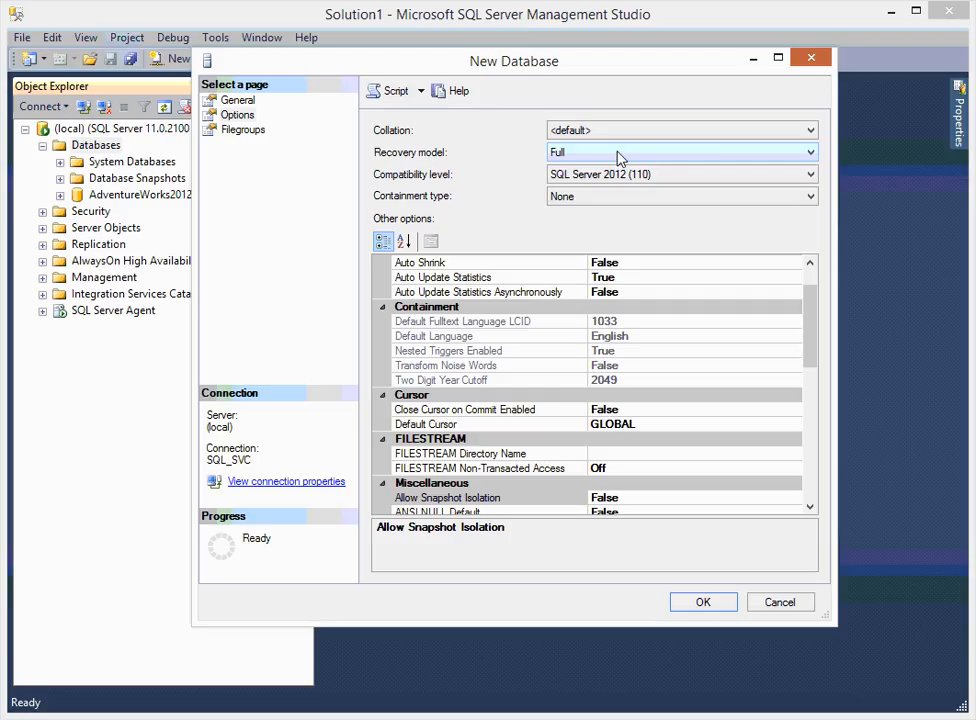
pyautogui.click(655, 178)
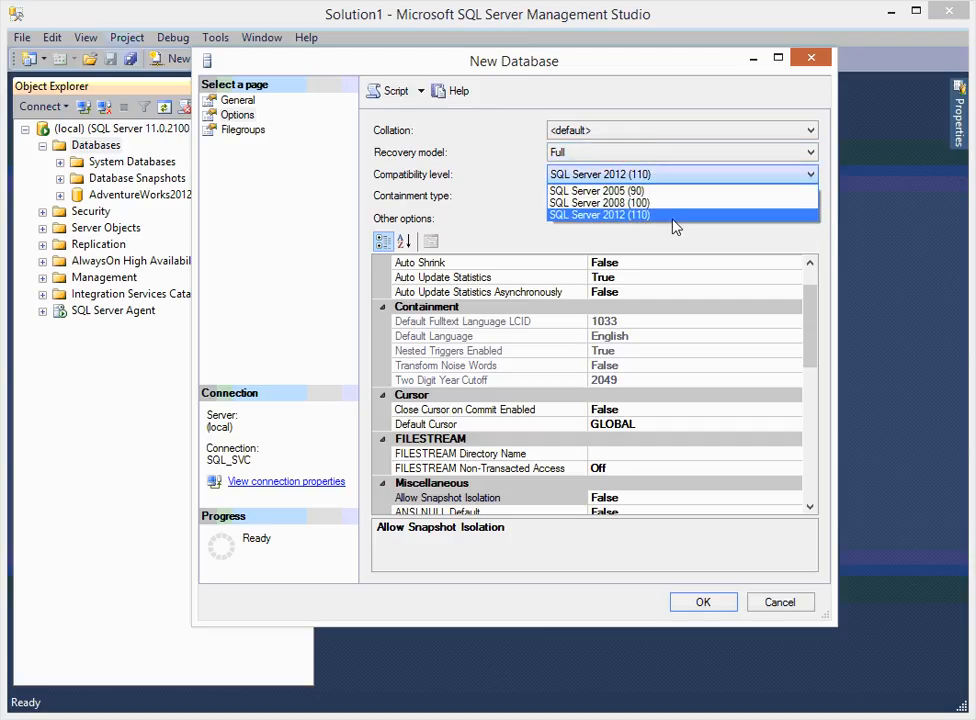
pyautogui.click(505, 208)
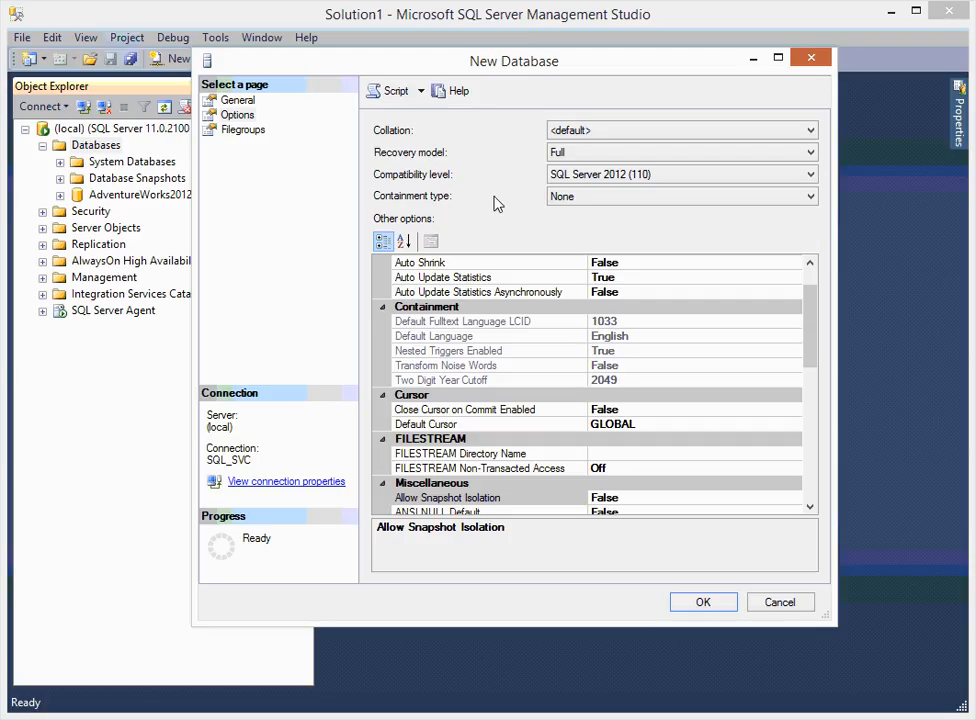
pyautogui.click(256, 137)
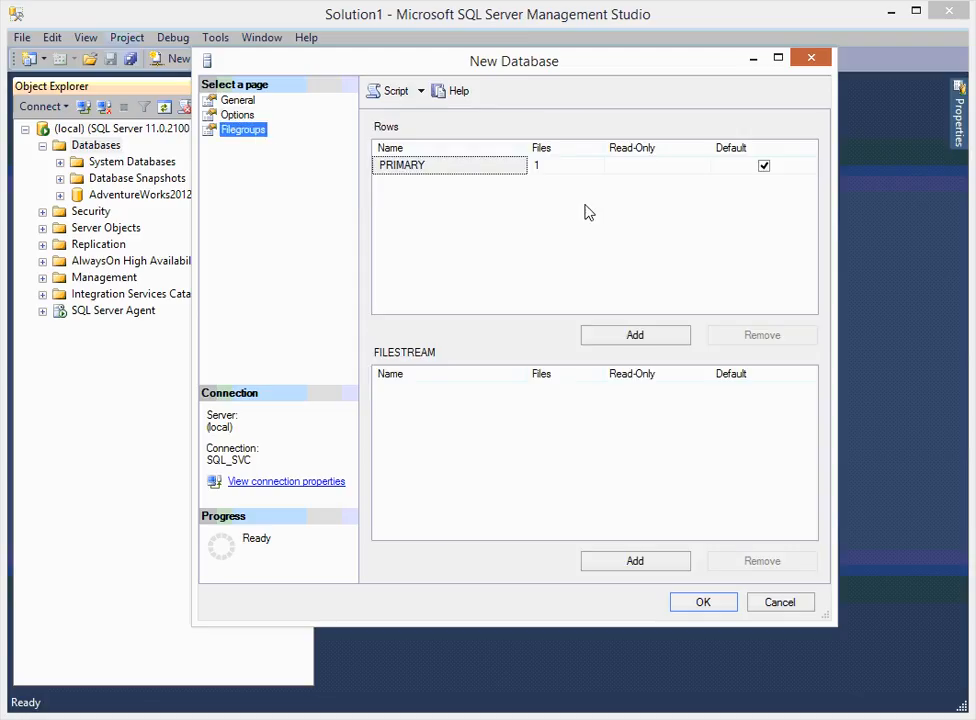
pyautogui.click(703, 603)
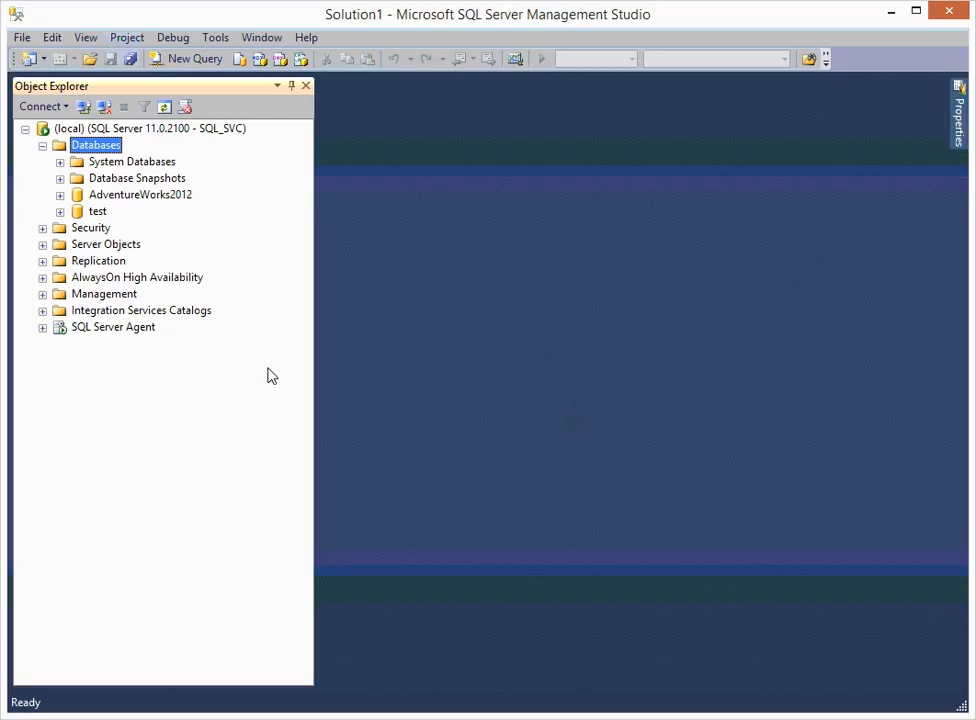
# - Run a full backup of the test database with verification when finished, checksum before writing to media, and the Compress backup setting
pyautogui.click(98, 212)
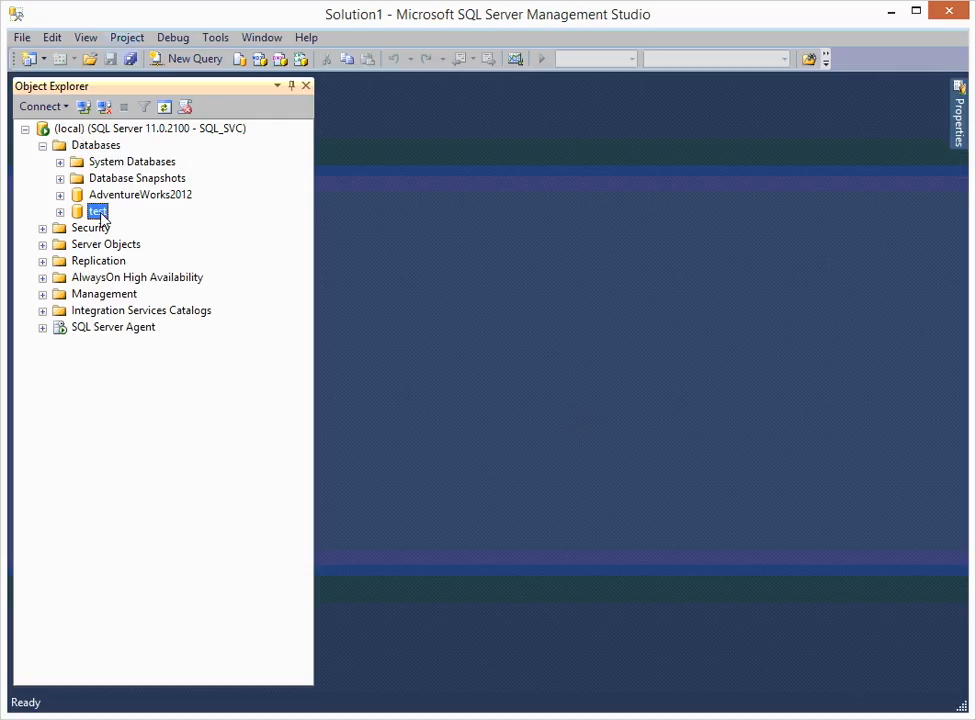
pyautogui.rightClick(98, 214)
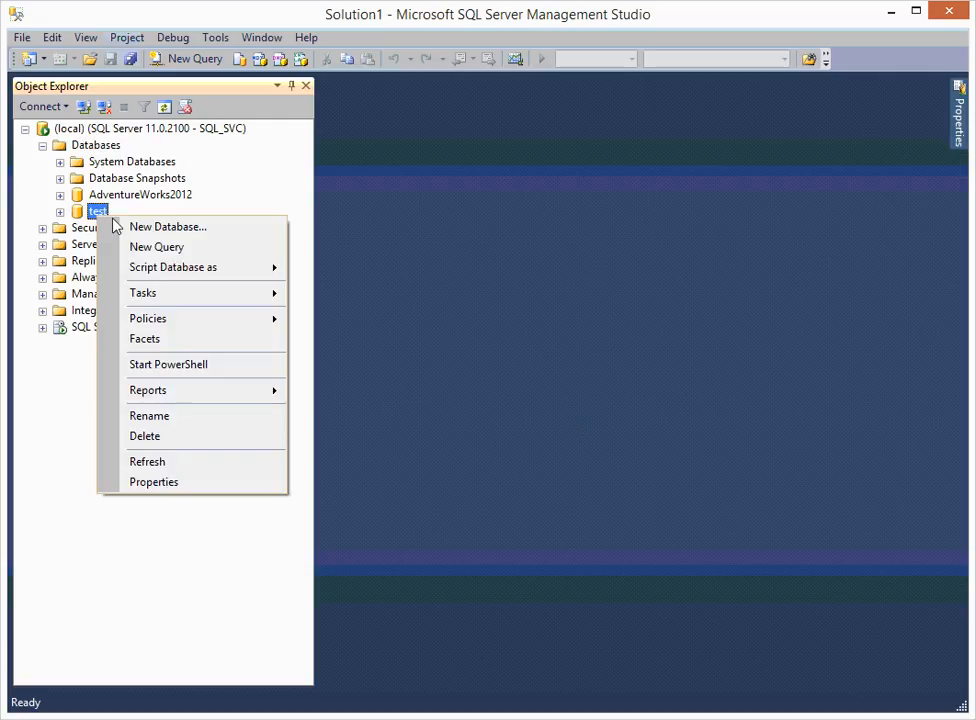
pyautogui.moveTo(175, 298)
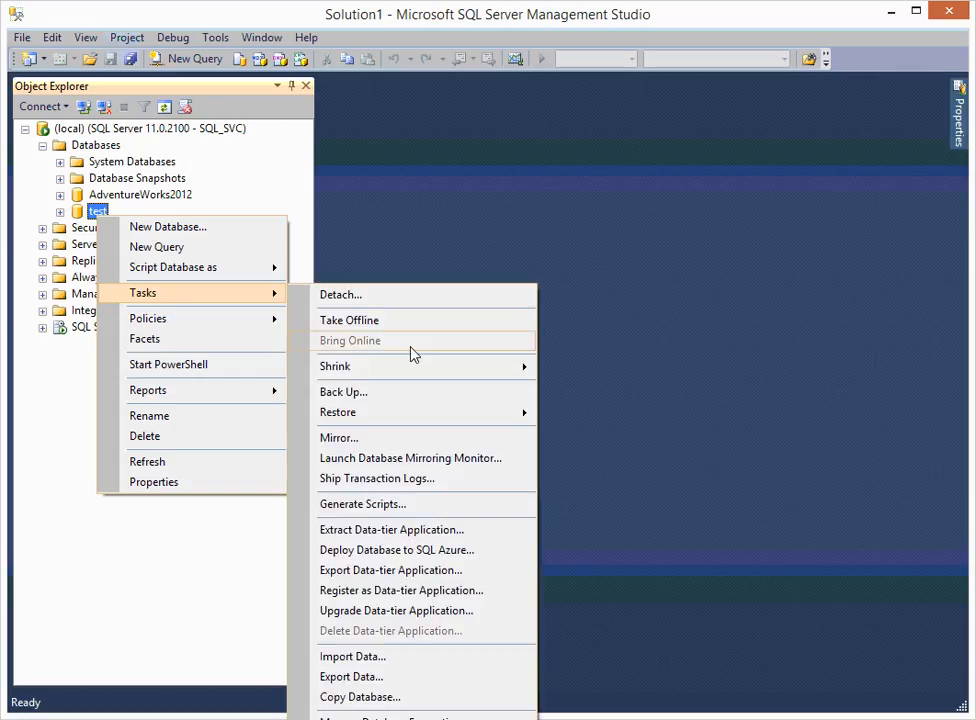
pyautogui.click(455, 390)
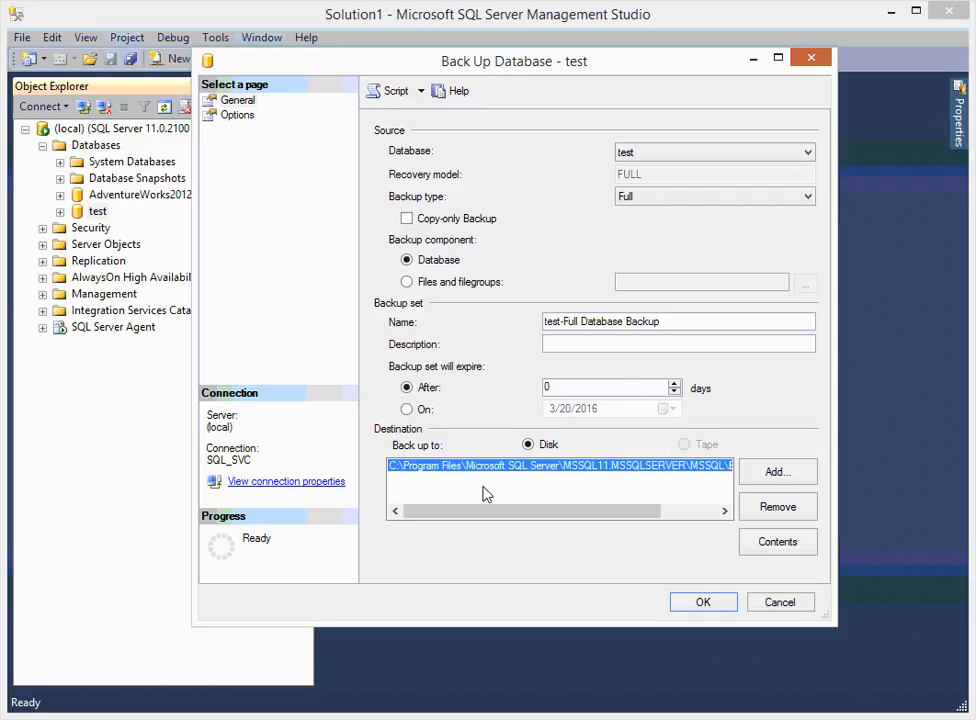
pyautogui.click(238, 115)
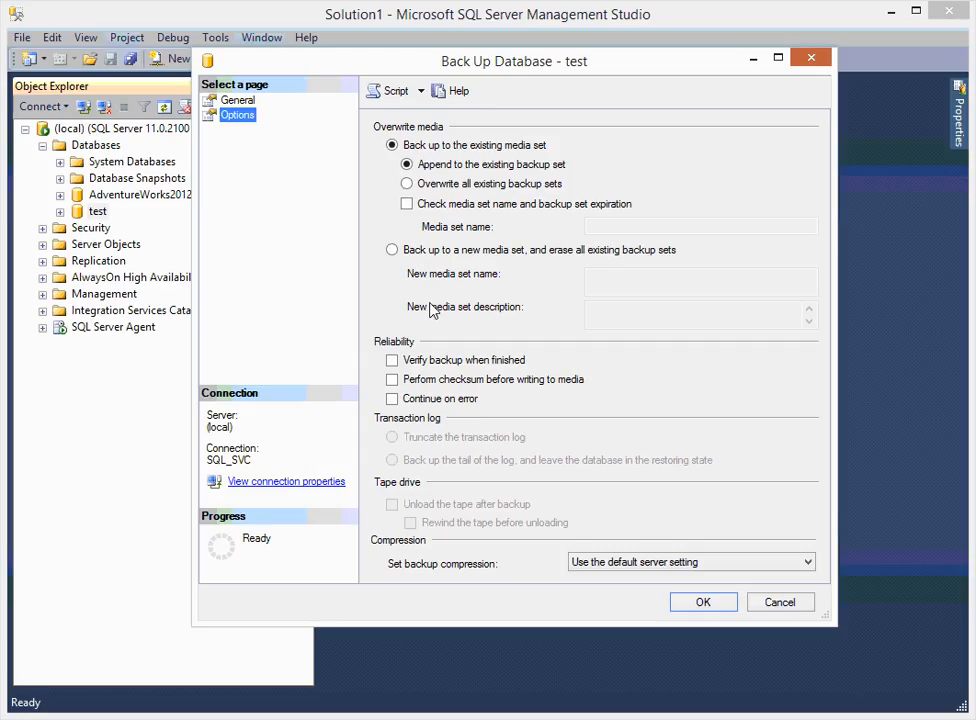
pyautogui.click(392, 360)
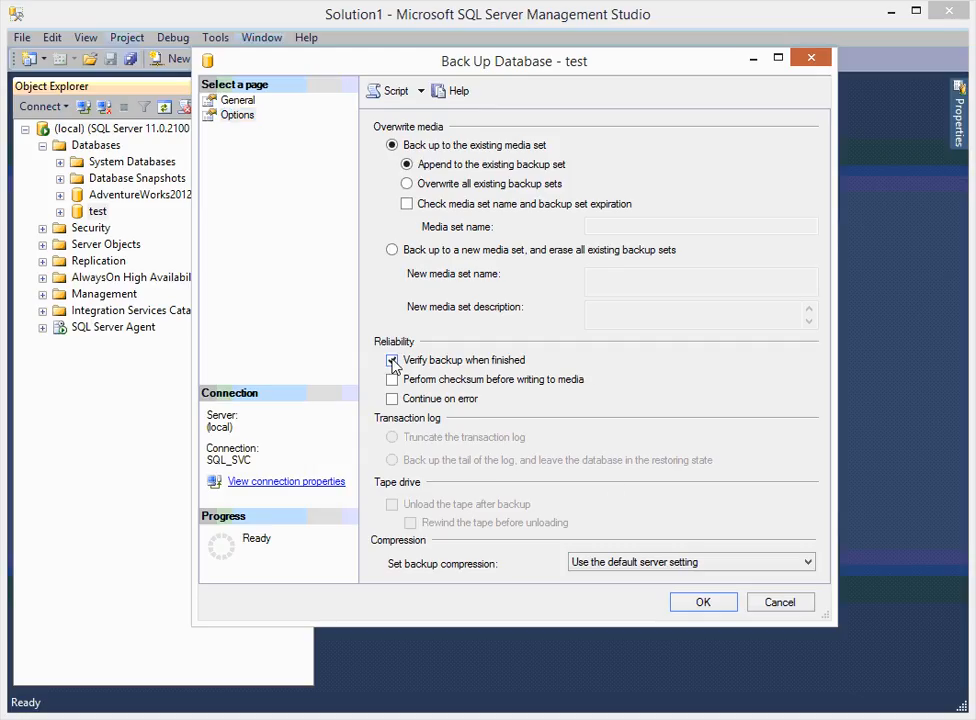
pyautogui.click(392, 379)
pyautogui.click(610, 564)
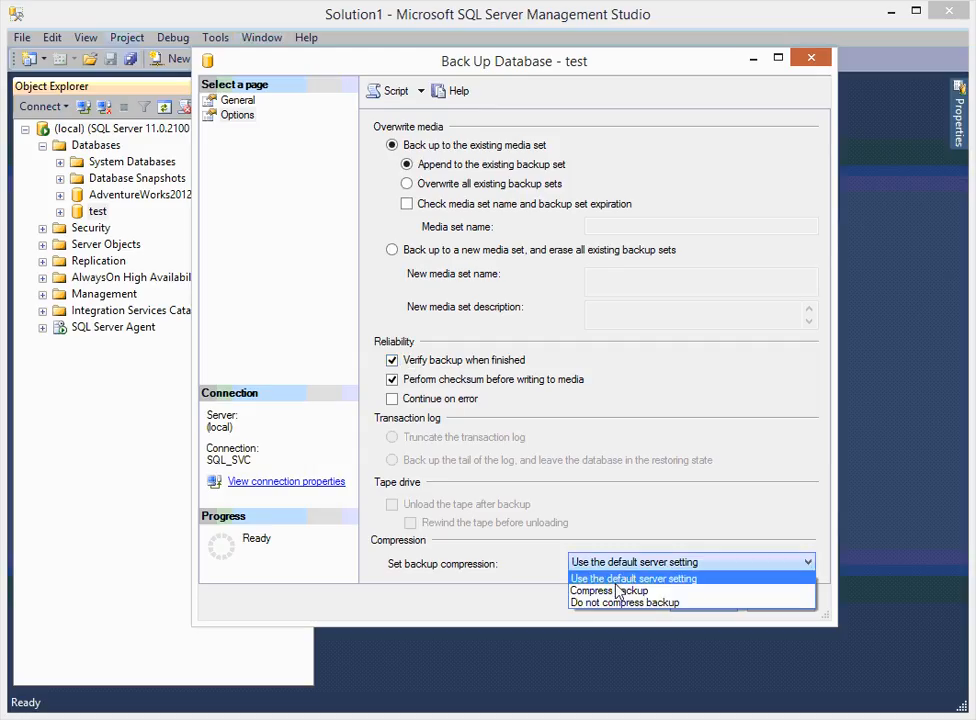
pyautogui.click(556, 589)
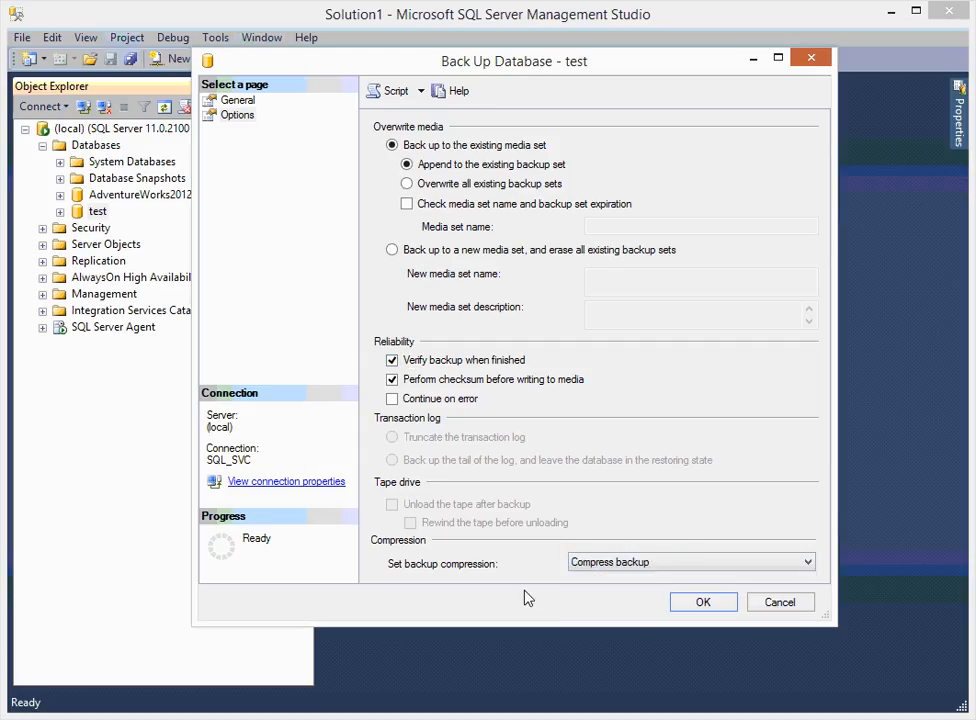
pyautogui.click(703, 603)
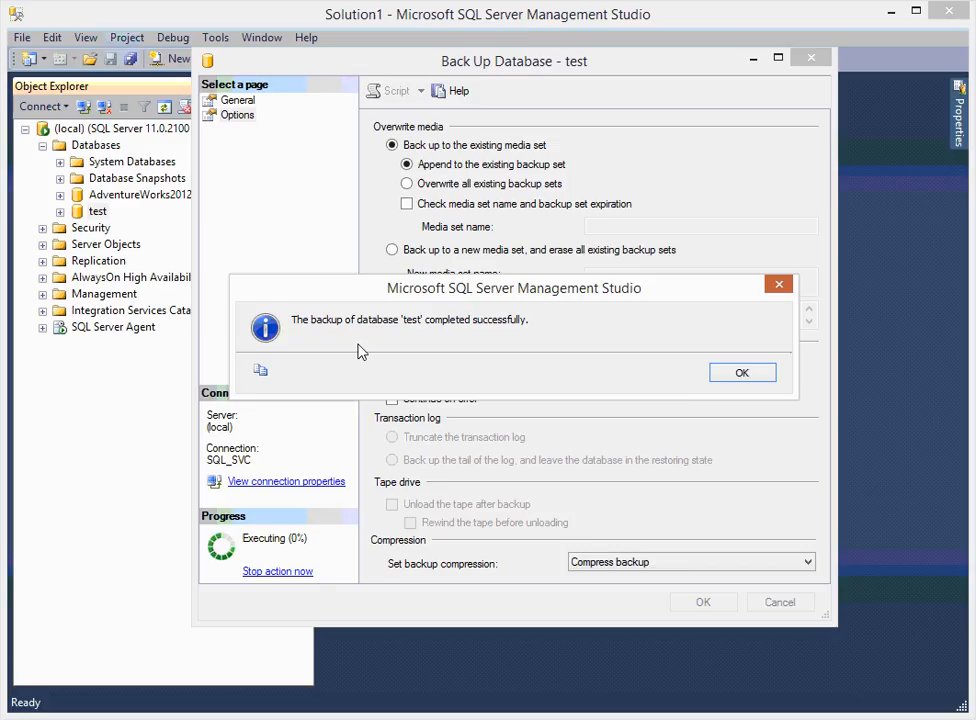
pyautogui.click(742, 373)
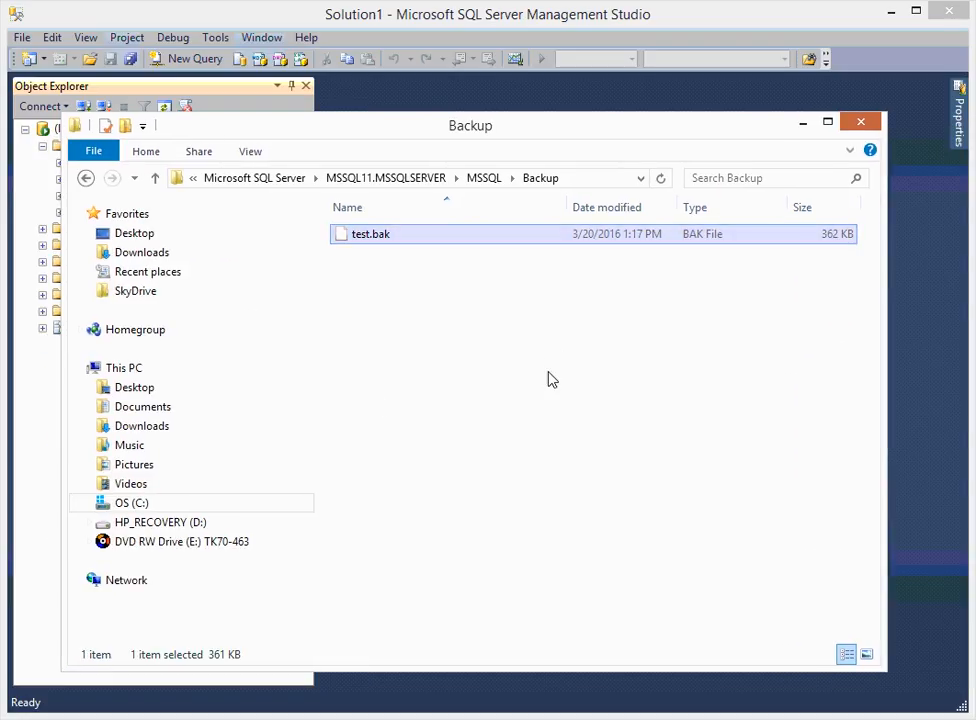
# - Return to SQL Server Management Studio and restore the test database from its full backup, overwriting the existing database (WITH REPLACE)
pyautogui.click(37, 399)
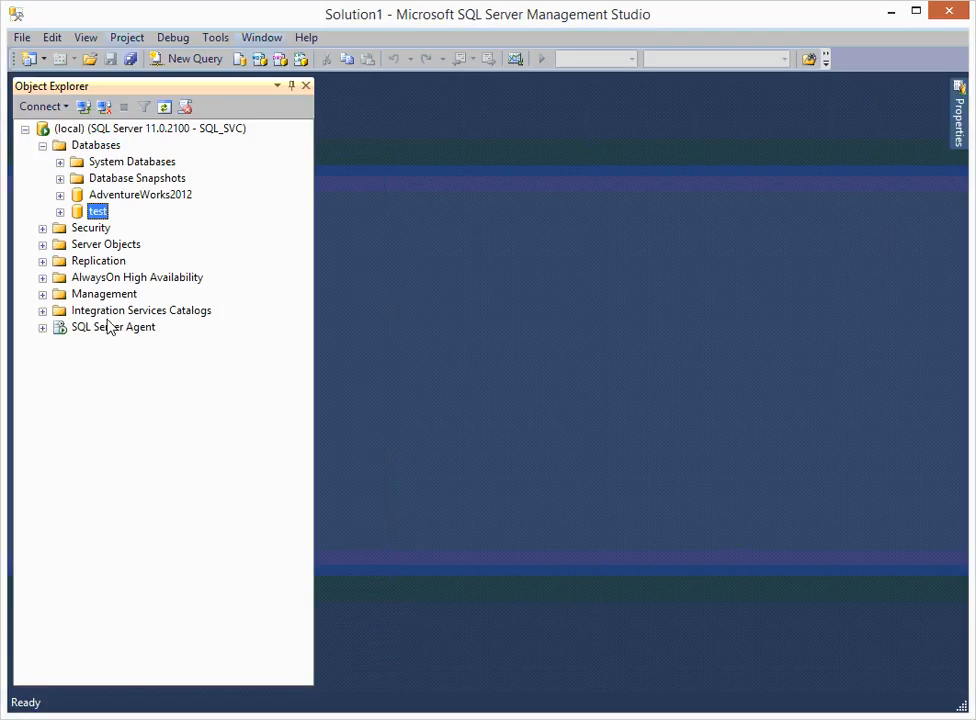
pyautogui.rightClick(101, 213)
pyautogui.moveTo(167, 295)
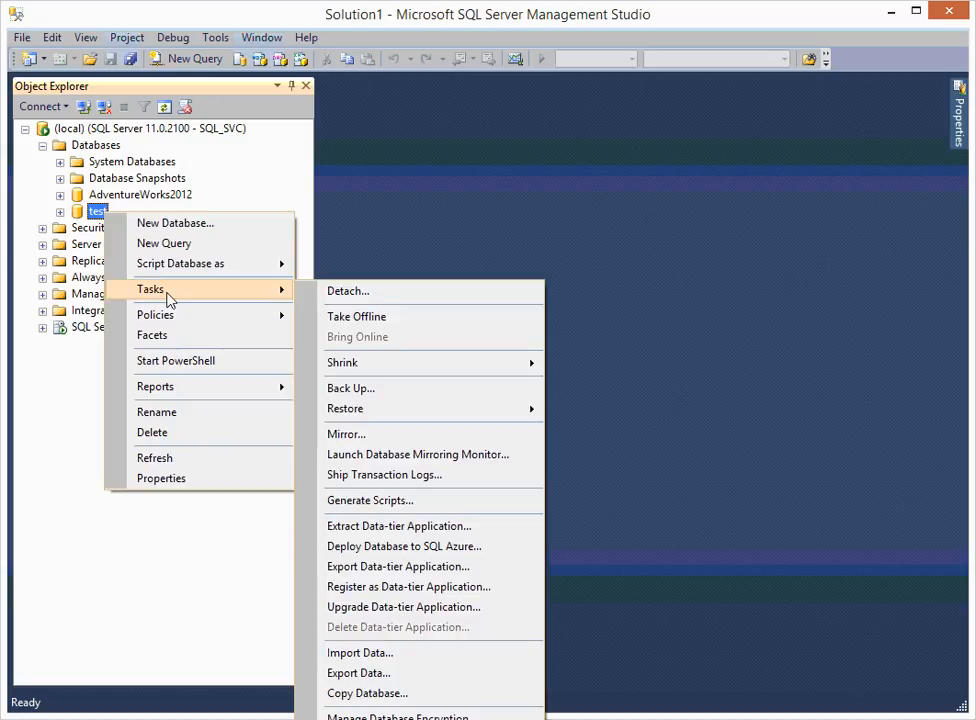
pyautogui.moveTo(440, 416)
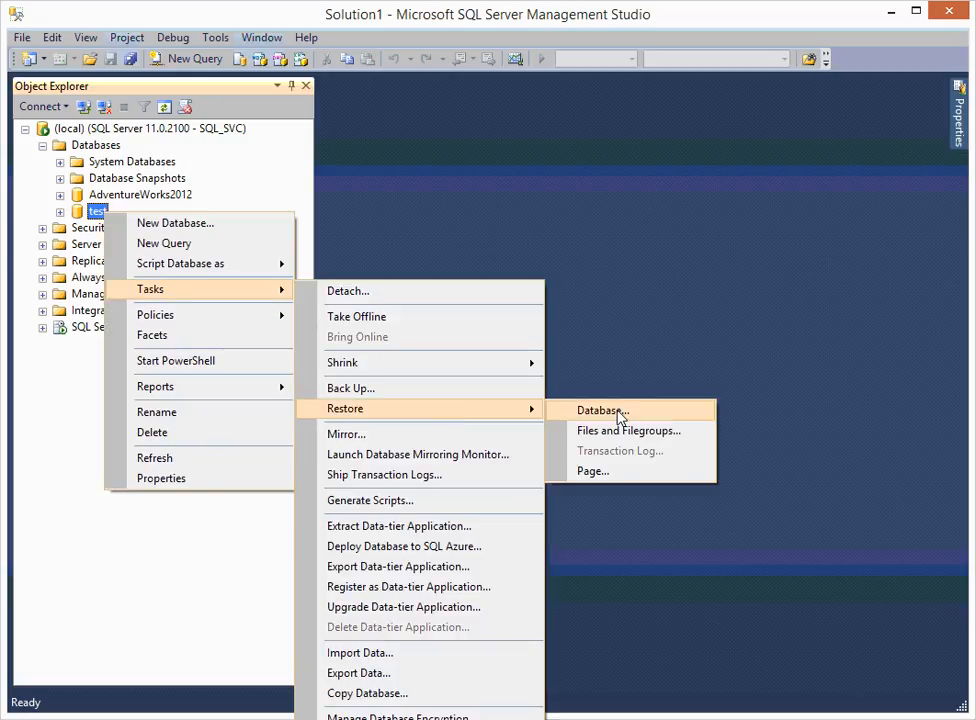
pyautogui.click(585, 410)
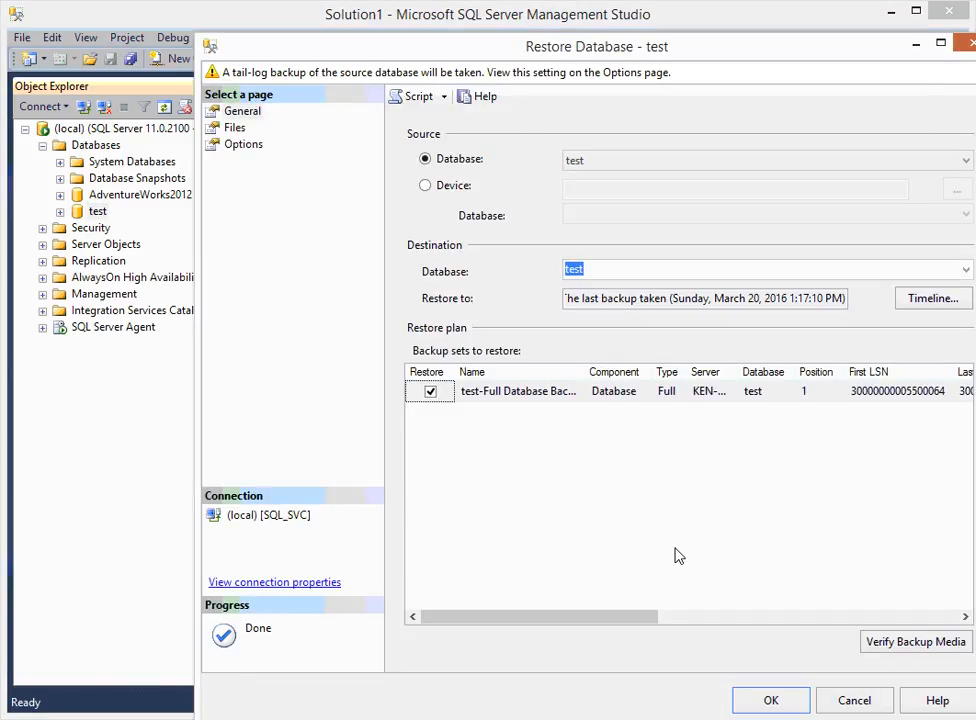
pyautogui.click(237, 130)
pyautogui.click(243, 147)
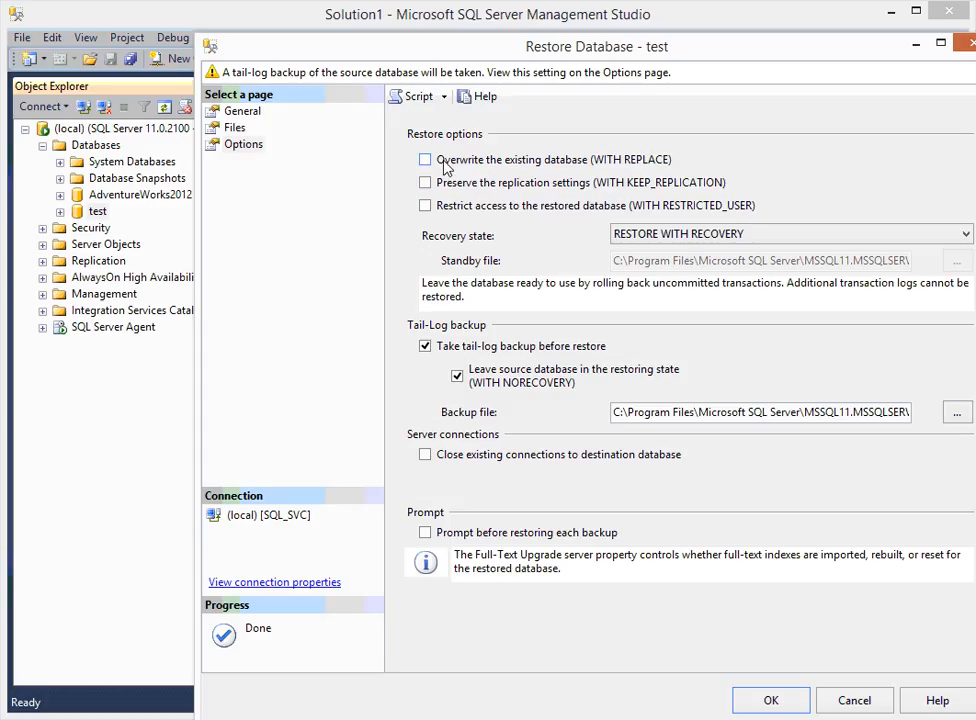
pyautogui.click(425, 160)
pyautogui.click(766, 701)
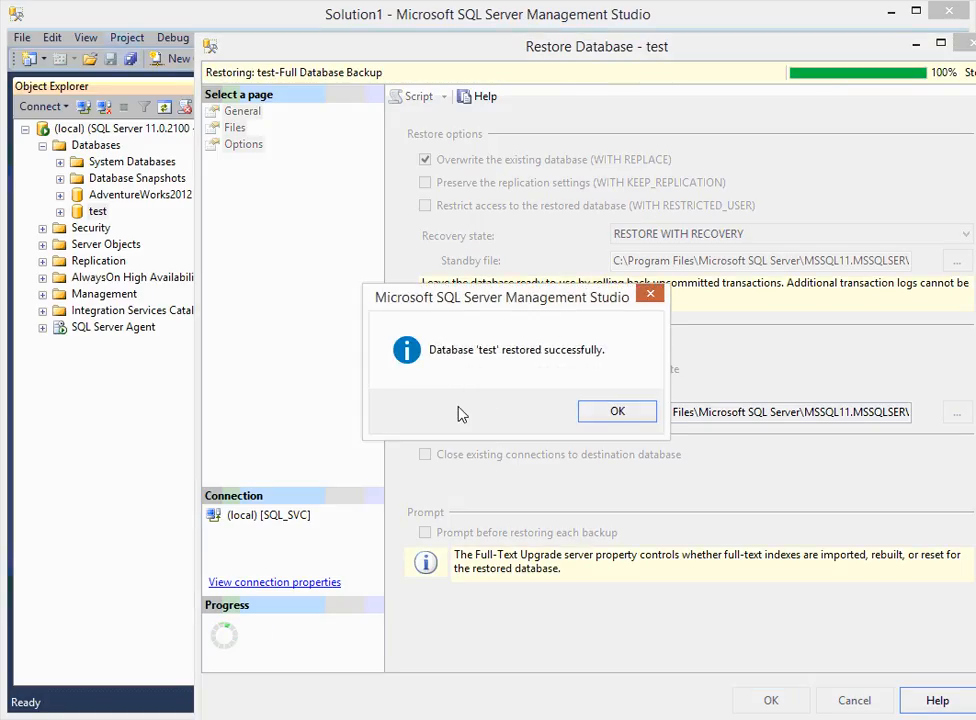
pyautogui.click(594, 410)
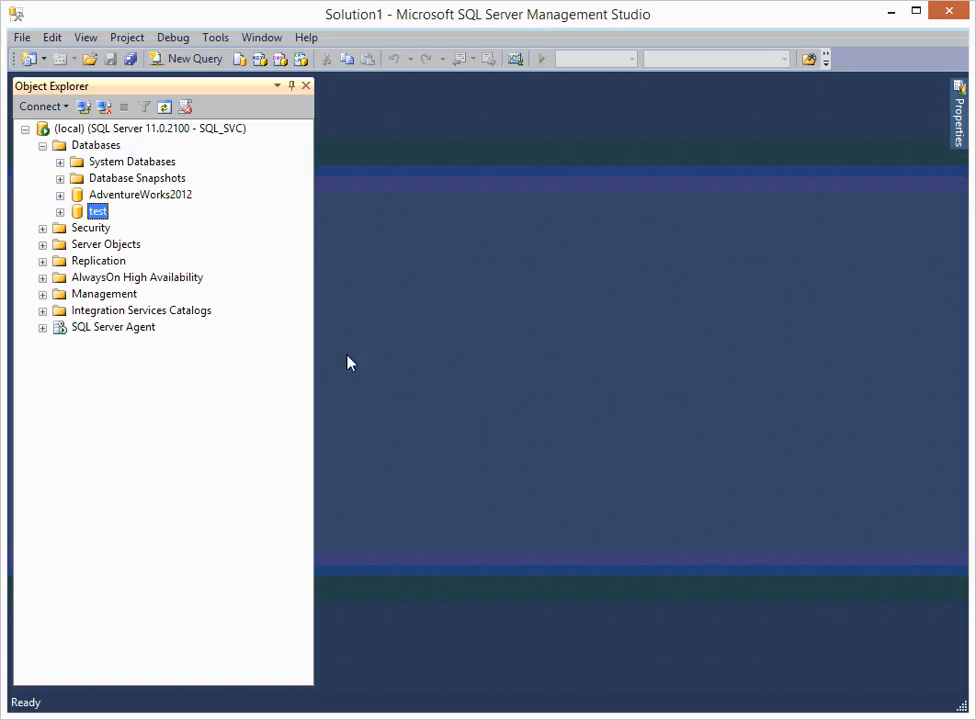
# - Examine the test database's general, files, filegroups and options properties, including the available recovery models, without changing anything
pyautogui.rightClick(95, 216)
pyautogui.click(180, 490)
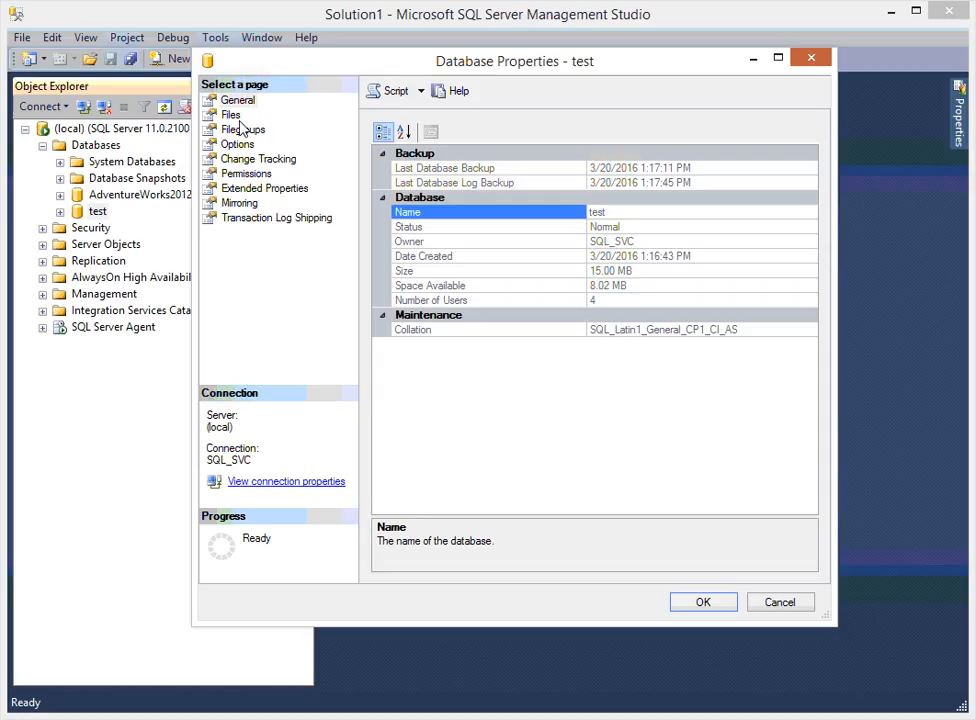
pyautogui.click(232, 116)
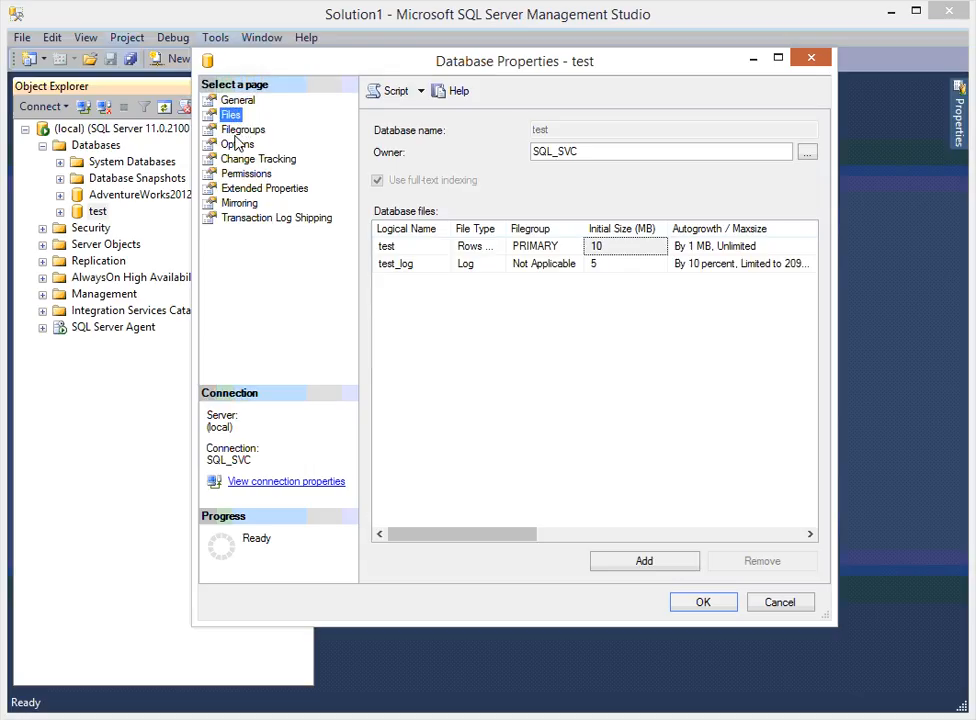
pyautogui.click(240, 130)
pyautogui.click(240, 146)
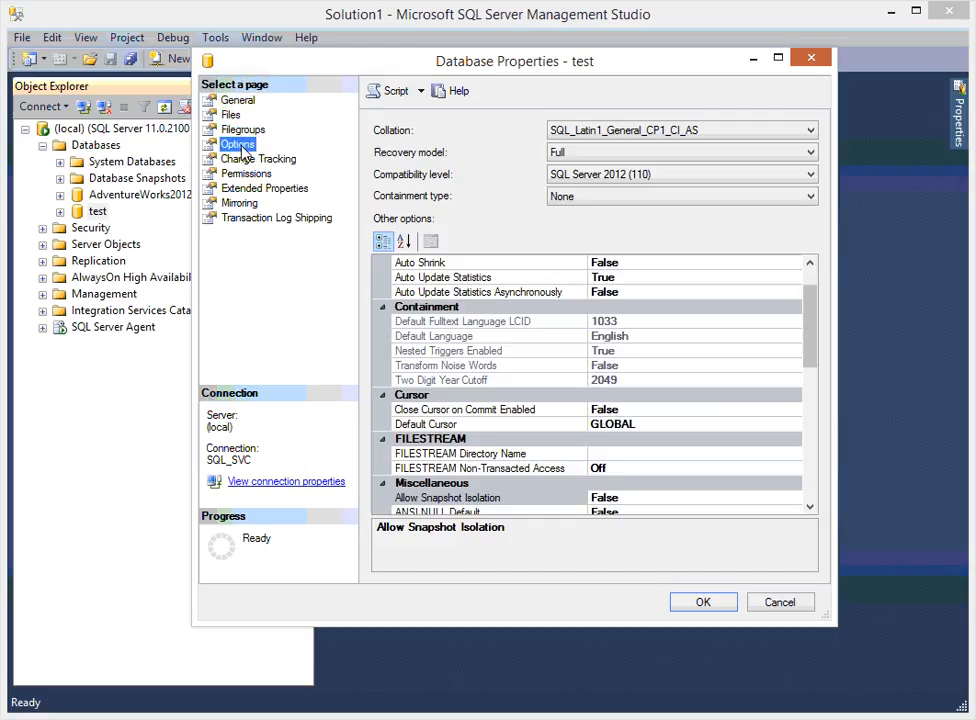
pyautogui.click(580, 152)
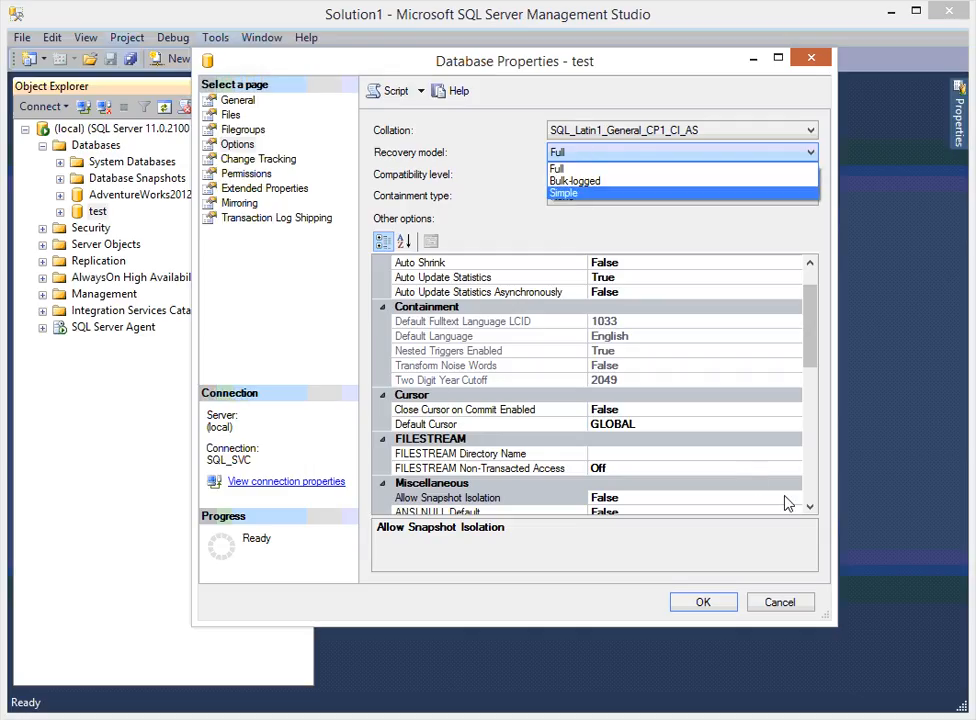
pyautogui.click(778, 603)
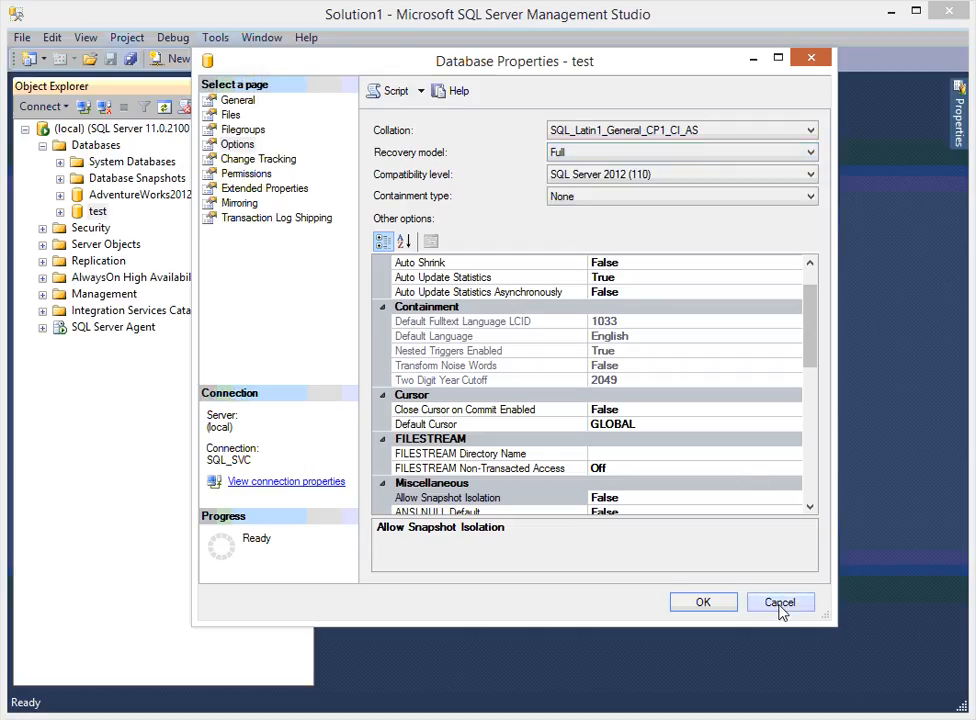
pyautogui.click(780, 605)
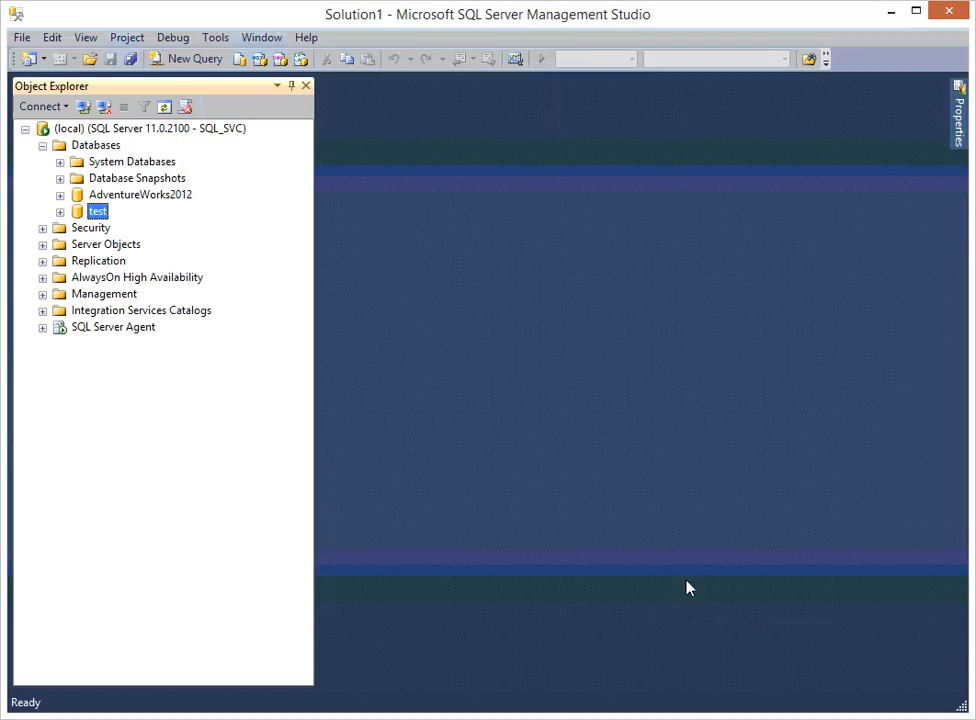
# - Examine the existing jobs under SQL Server Agent and the commands available for jobs
pyautogui.click(42, 327)
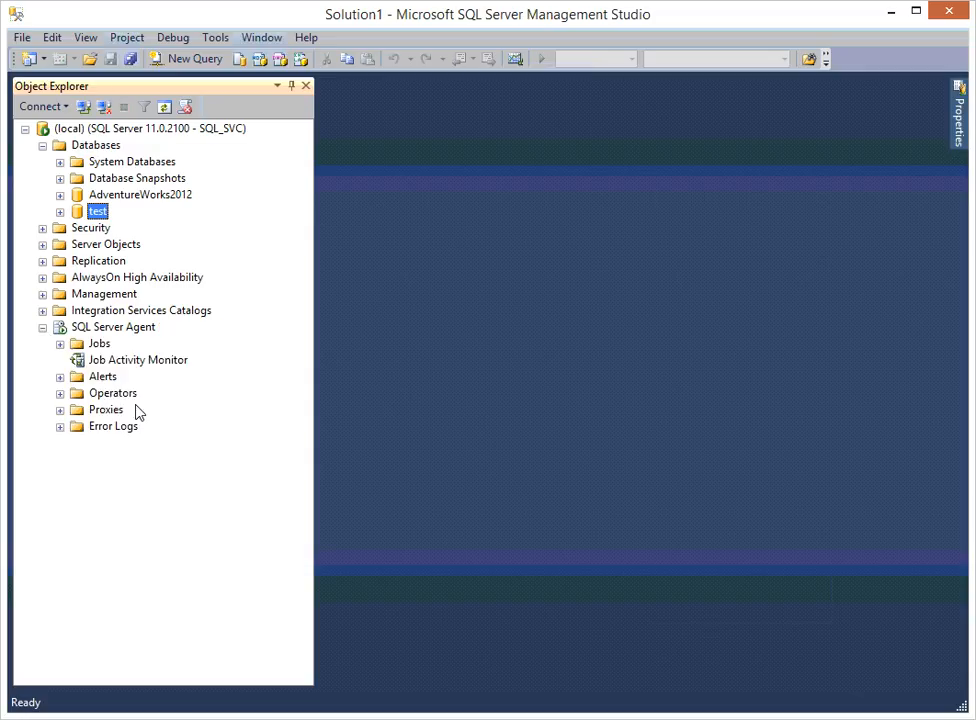
pyautogui.click(60, 343)
pyautogui.click(99, 345)
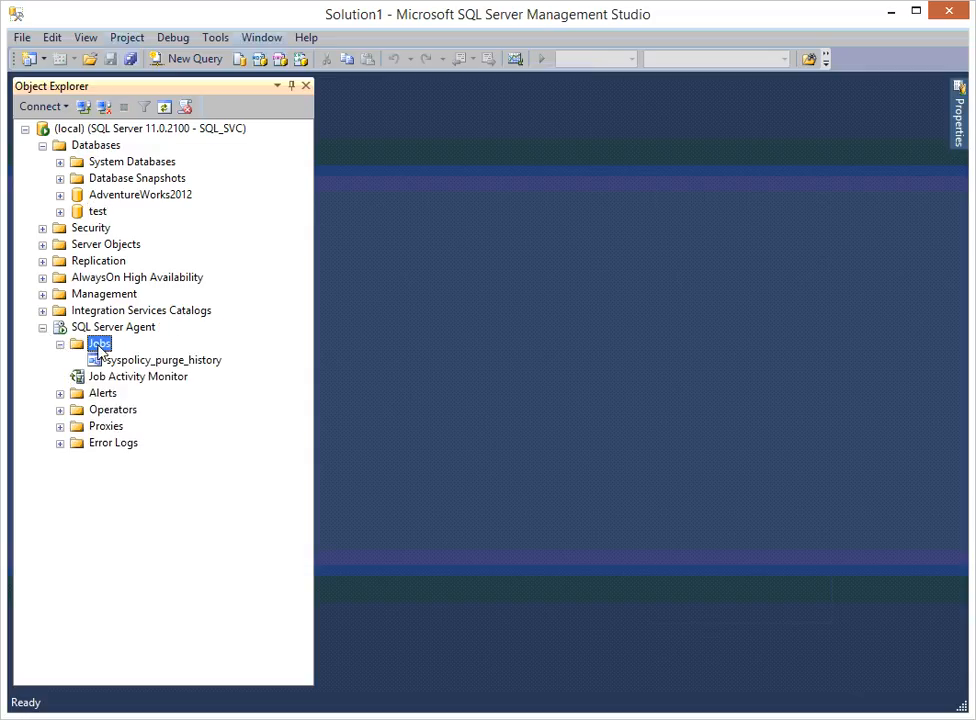
pyautogui.rightClick(100, 348)
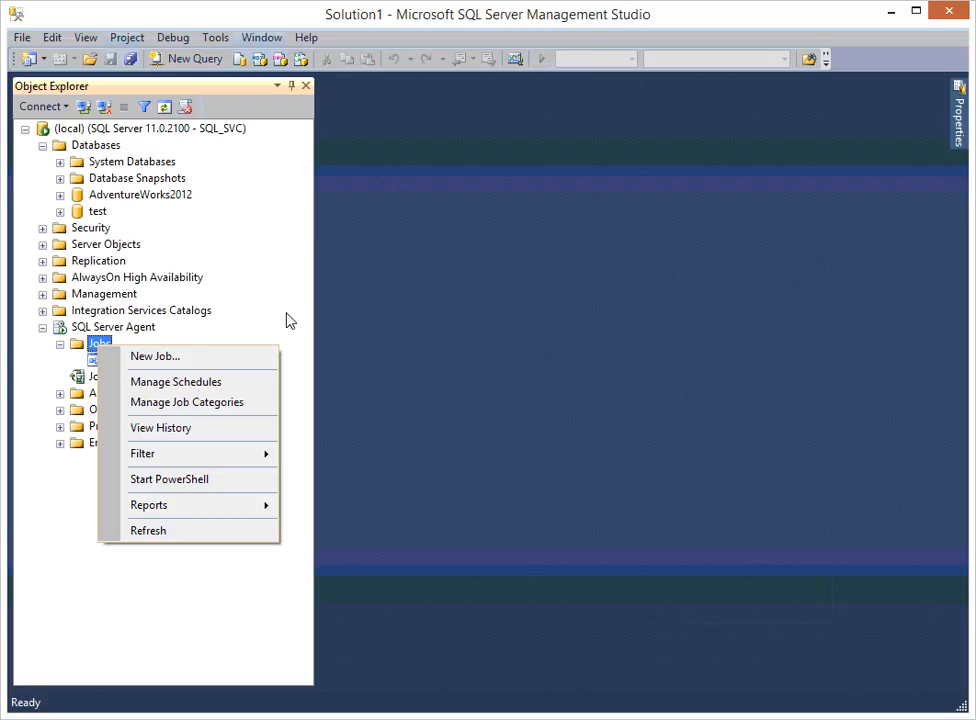
# - Review the general and options settings for backing up the test database, and leave without running a backup
pyautogui.click(97, 211)
pyautogui.rightClick(98, 212)
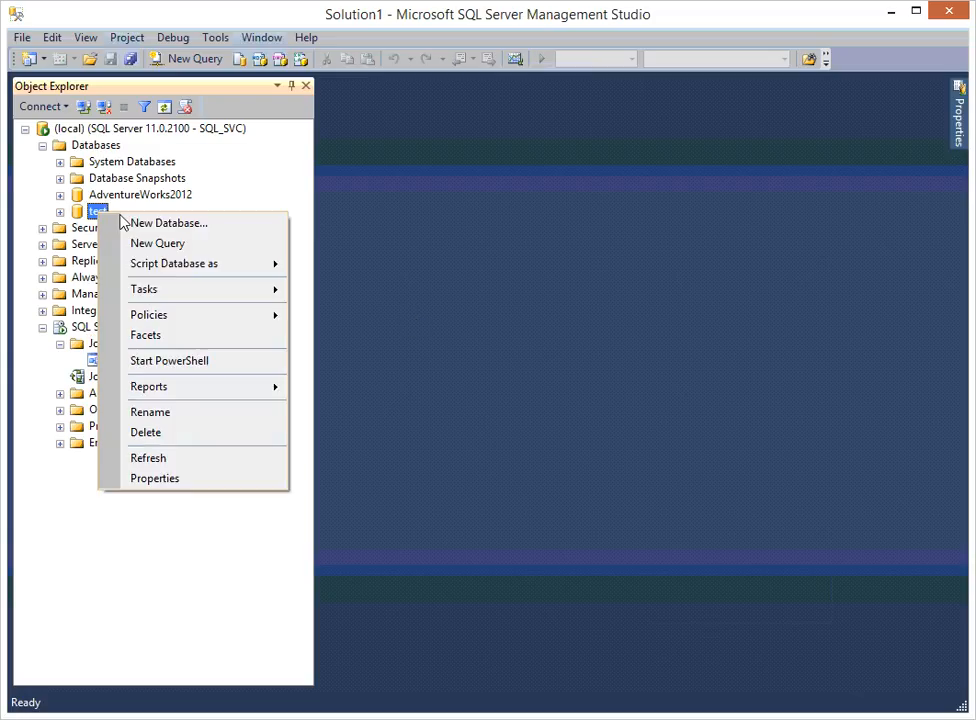
pyautogui.moveTo(180, 289)
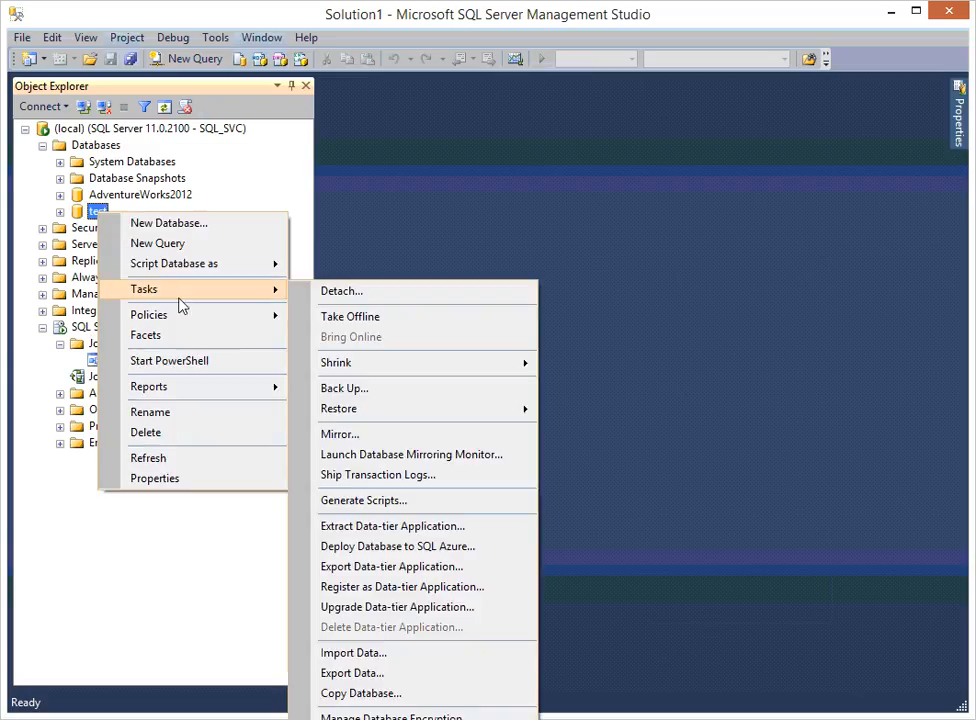
pyautogui.click(453, 392)
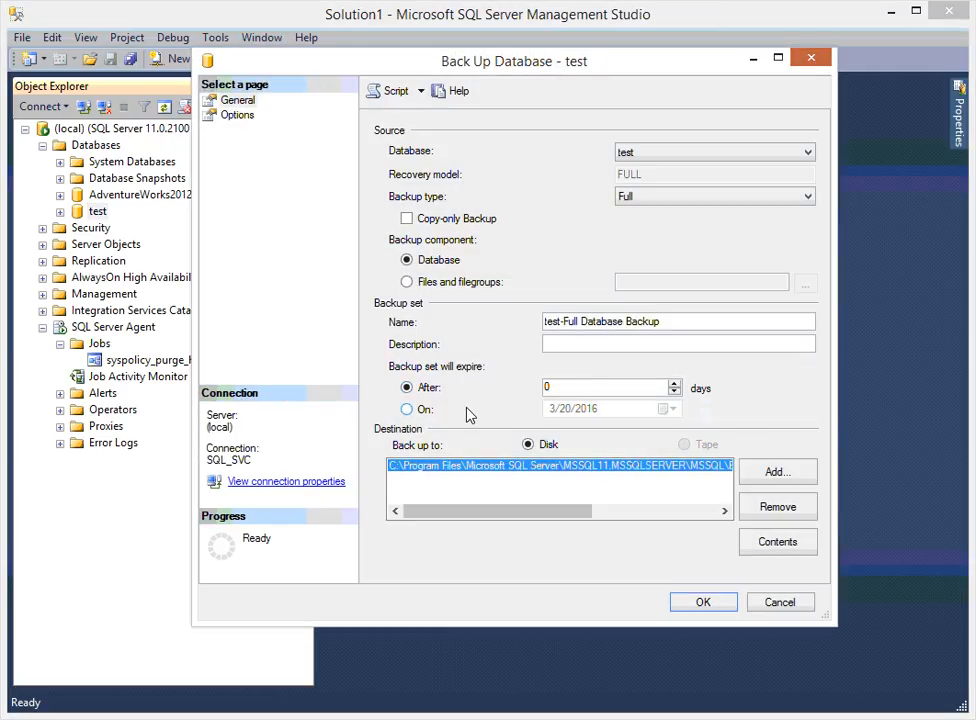
pyautogui.click(238, 115)
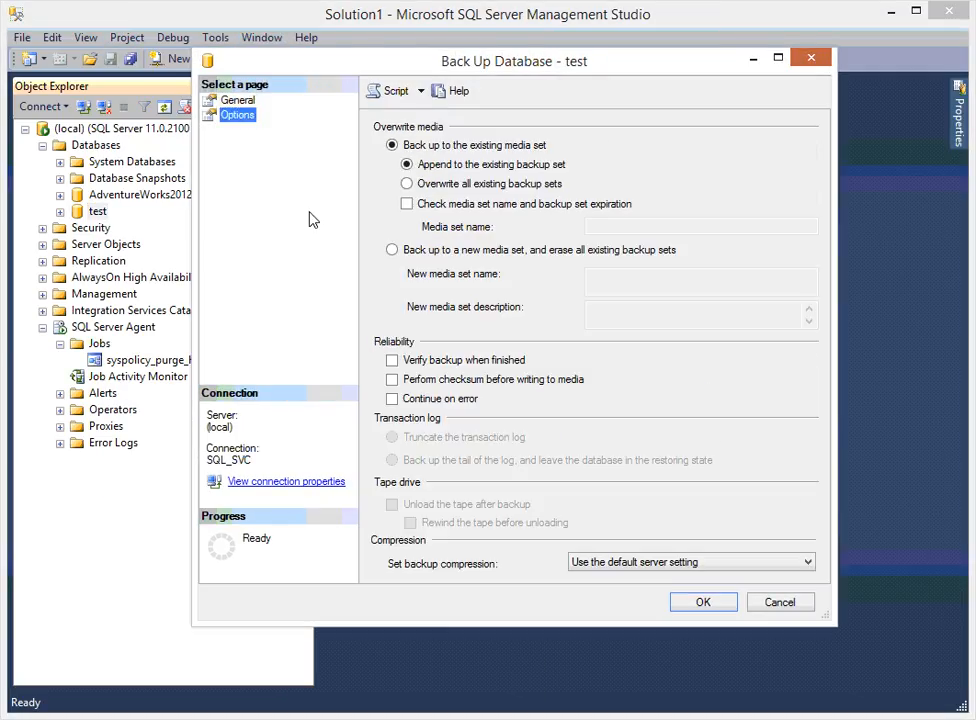
pyautogui.click(237, 101)
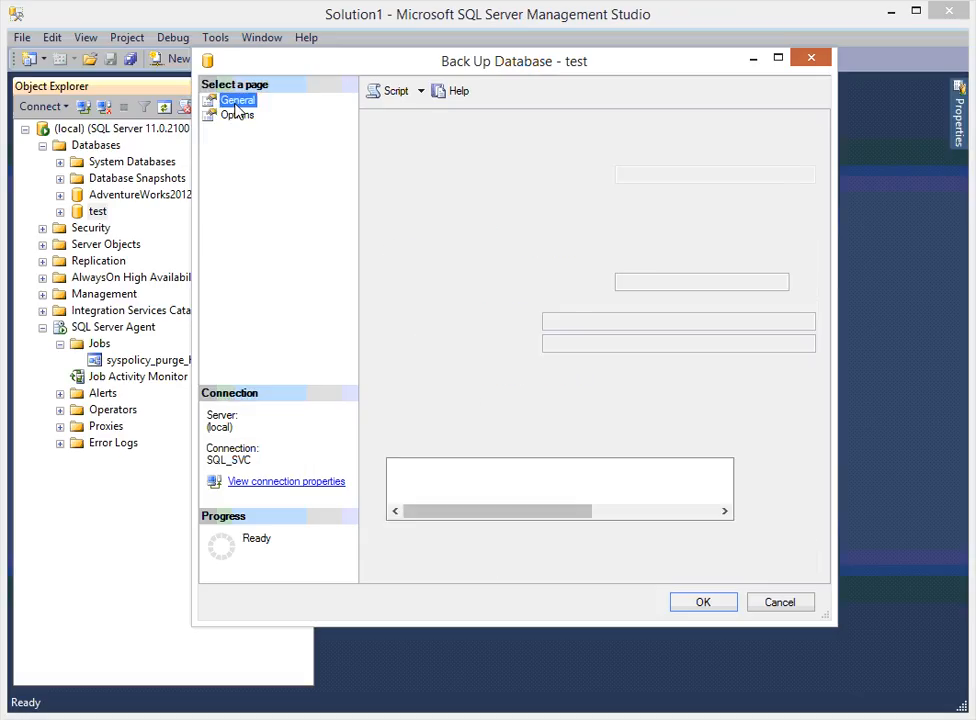
pyautogui.click(780, 603)
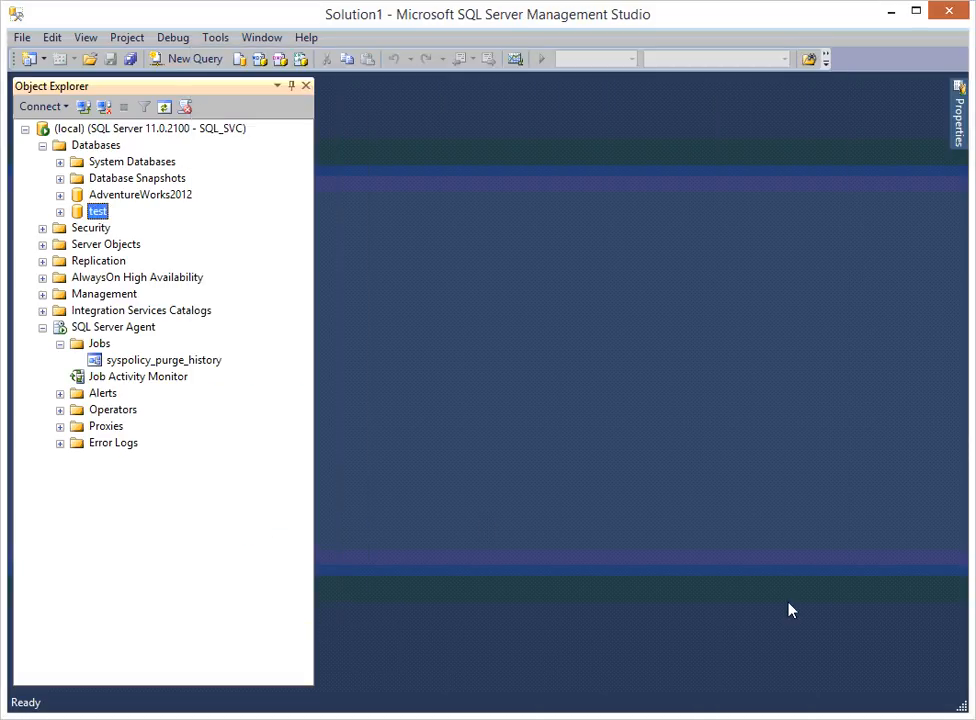
# - Expand the Management and SQL Server Agent nodes in Object Explorer, keeping Jobs collapsed
pyautogui.click(42, 328)
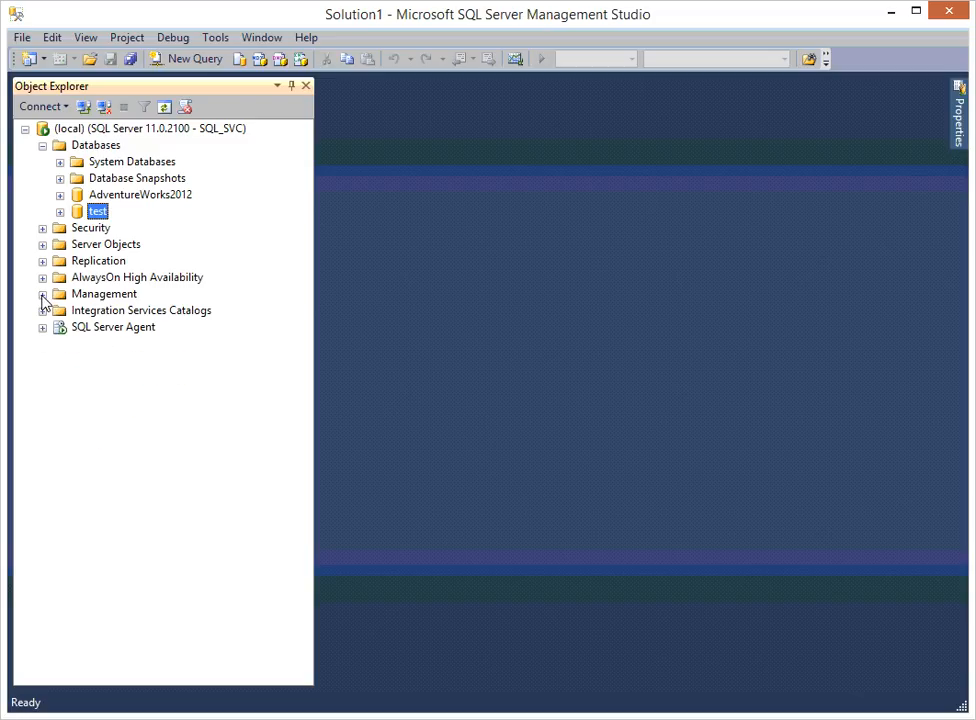
pyautogui.click(42, 294)
pyautogui.click(42, 476)
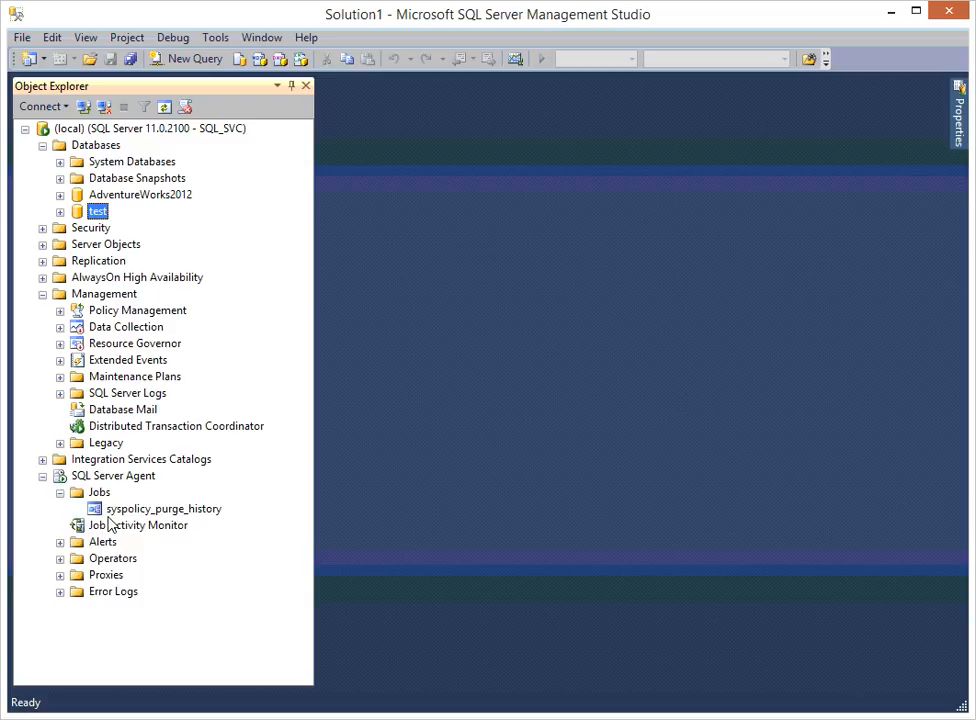
pyautogui.click(60, 492)
pyautogui.click(96, 477)
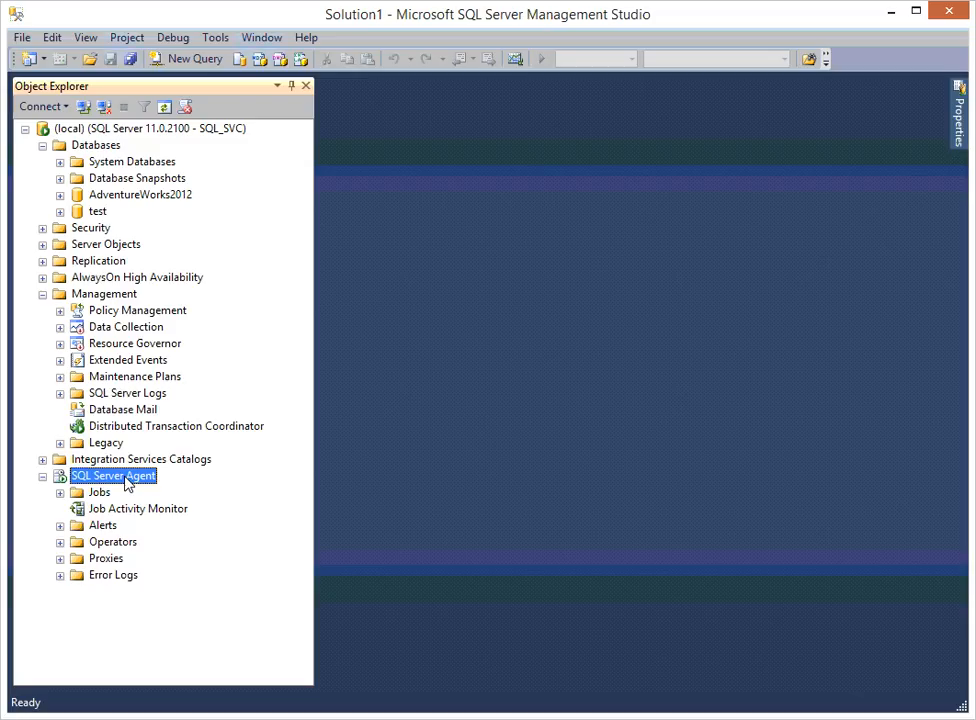
# - Start a new maintenance plan with the Maintenance Plan Wizard and name it Hourly
pyautogui.click(90, 377)
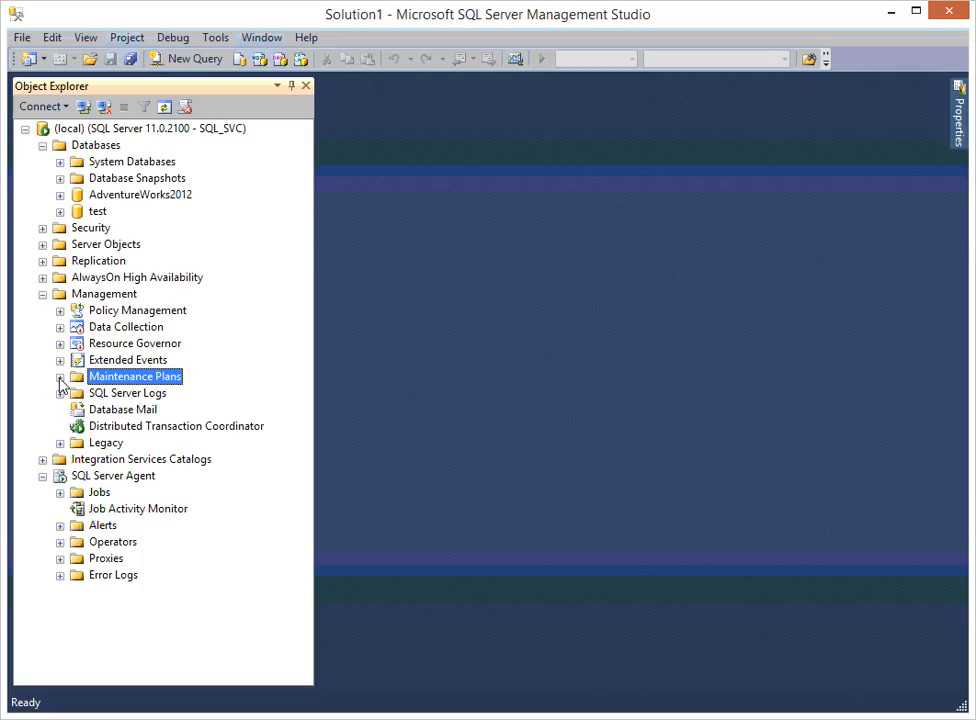
pyautogui.rightClick(92, 377)
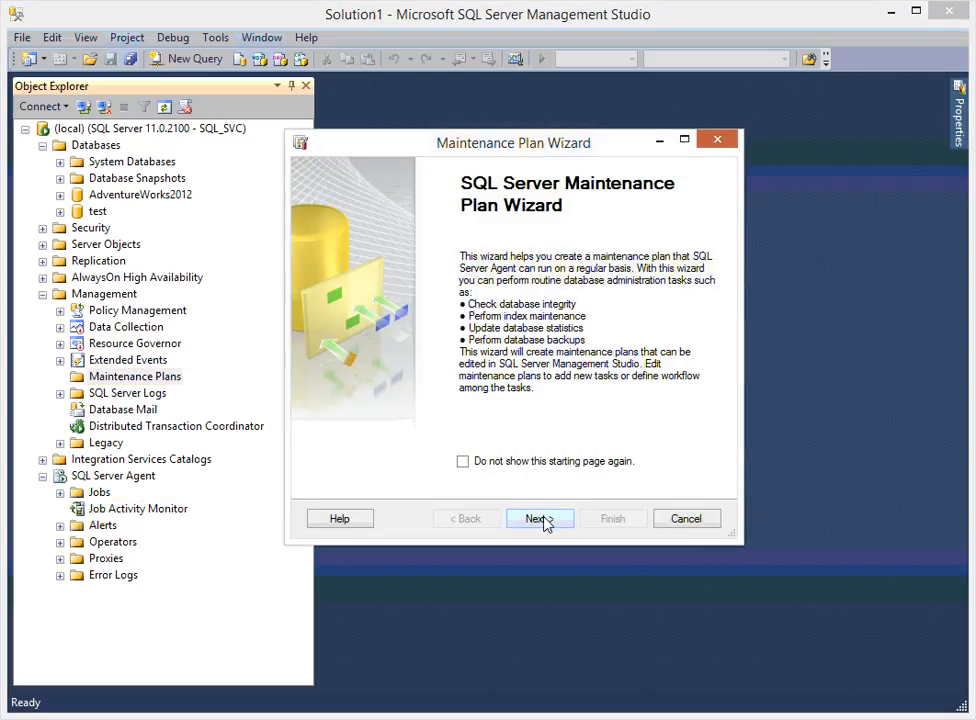
pyautogui.click(539, 519)
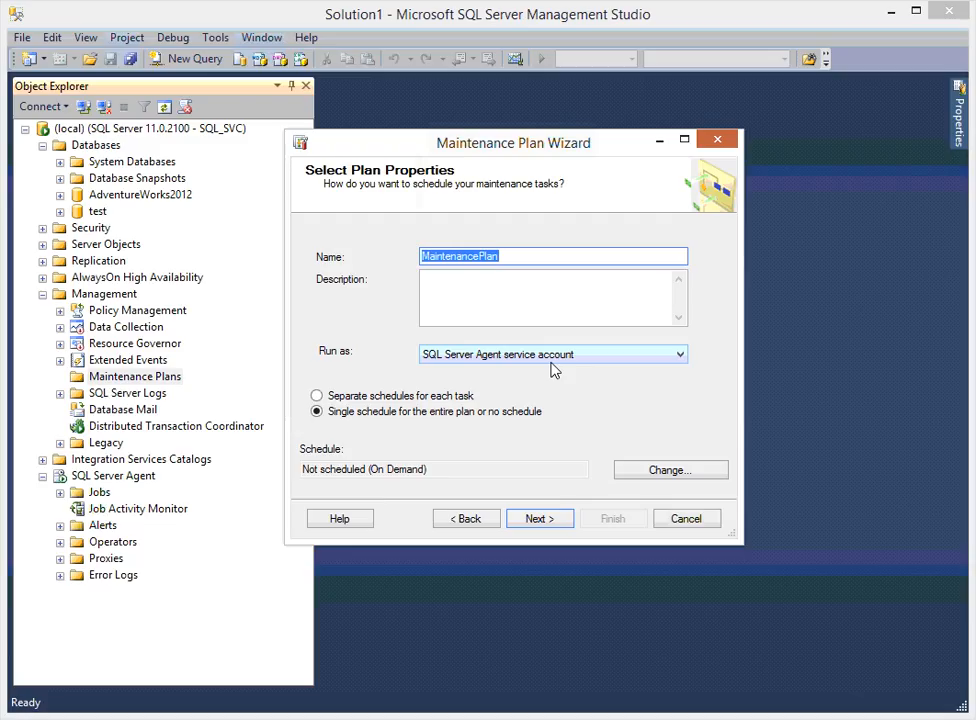
pyautogui.write('Hourly')
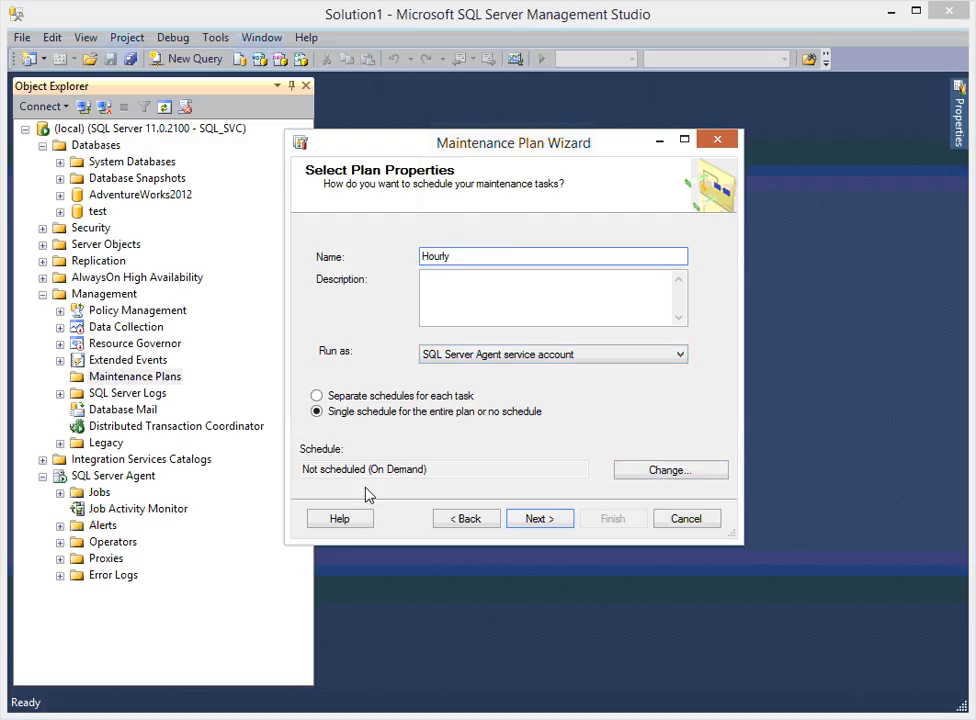
# - Schedule the Hourly plan to recur daily, occurring every 1 hour
pyautogui.click(672, 472)
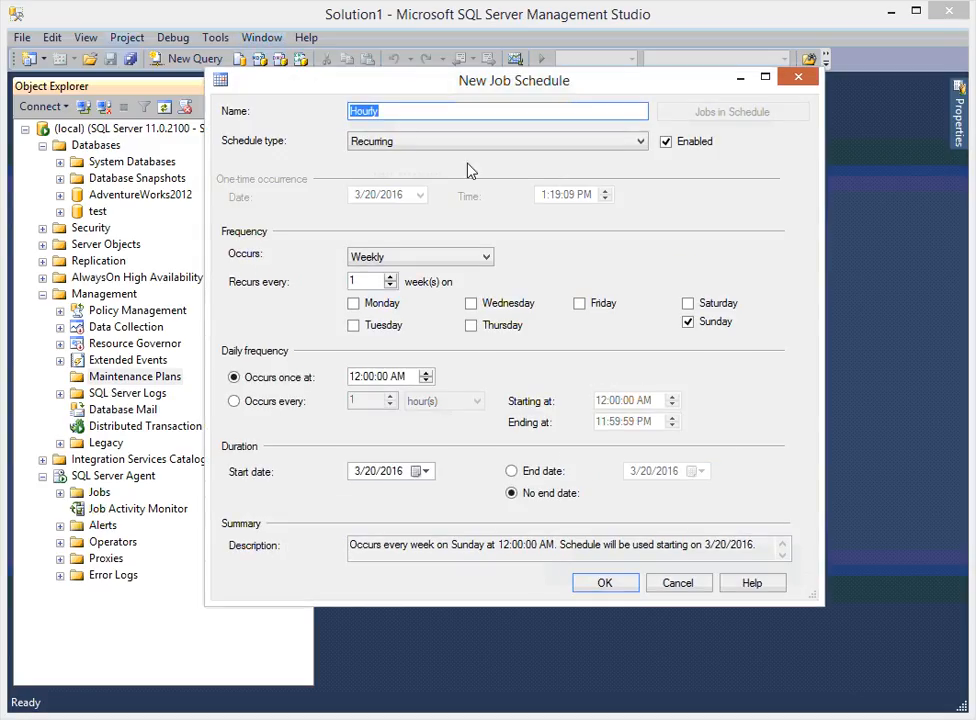
pyautogui.click(399, 257)
pyautogui.click(393, 274)
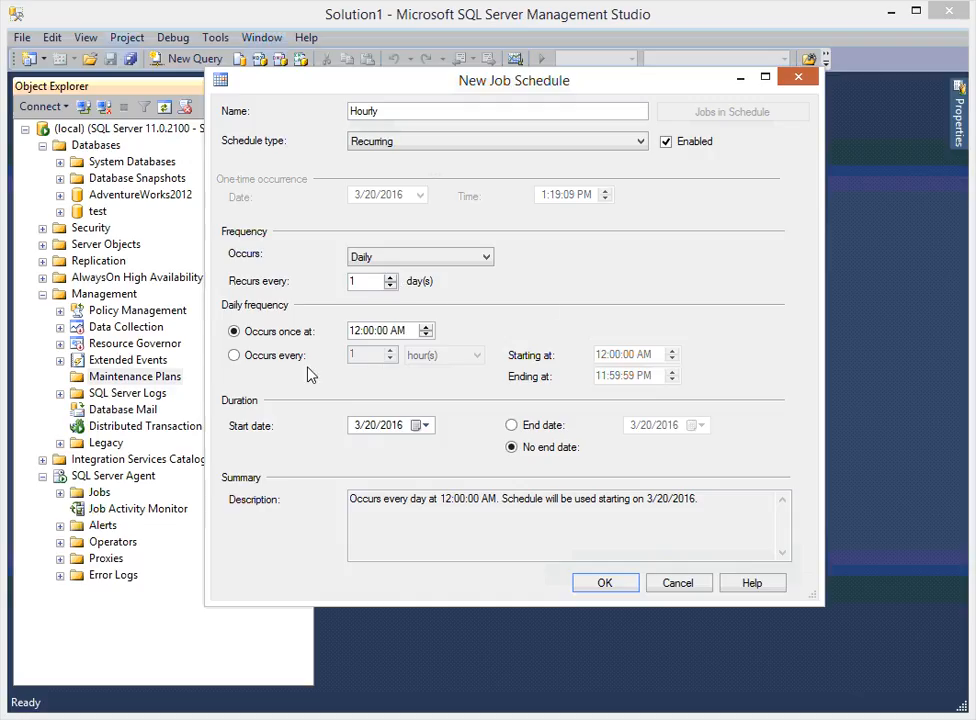
pyautogui.click(275, 355)
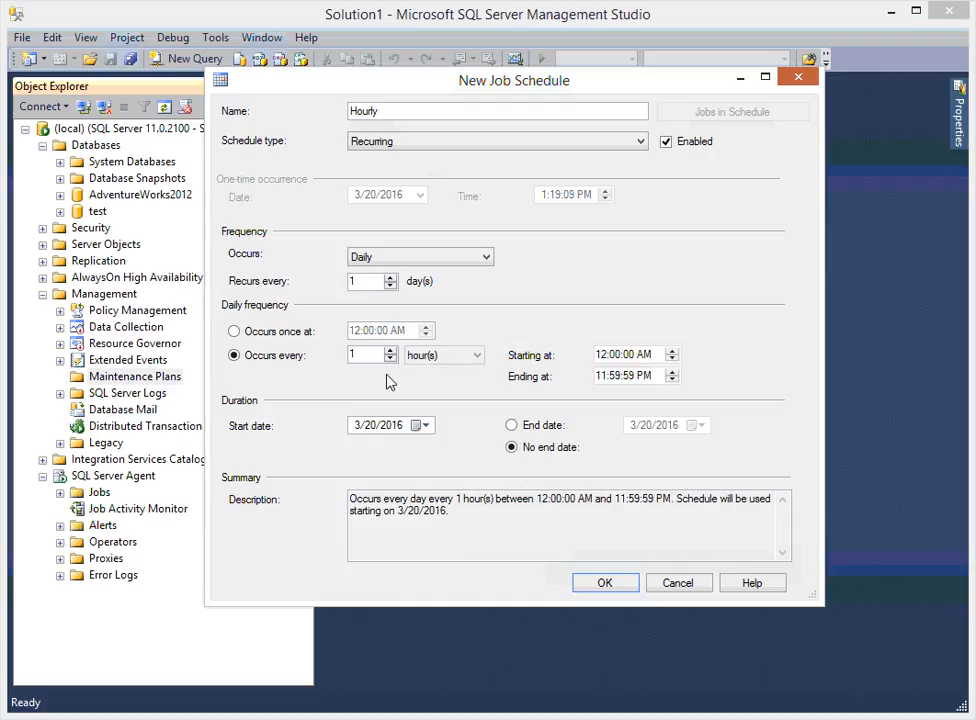
pyautogui.click(617, 593)
# - Choose Back Up Database (Transaction Log) as the plan's only maintenance task and accept the task order
pyautogui.click(560, 527)
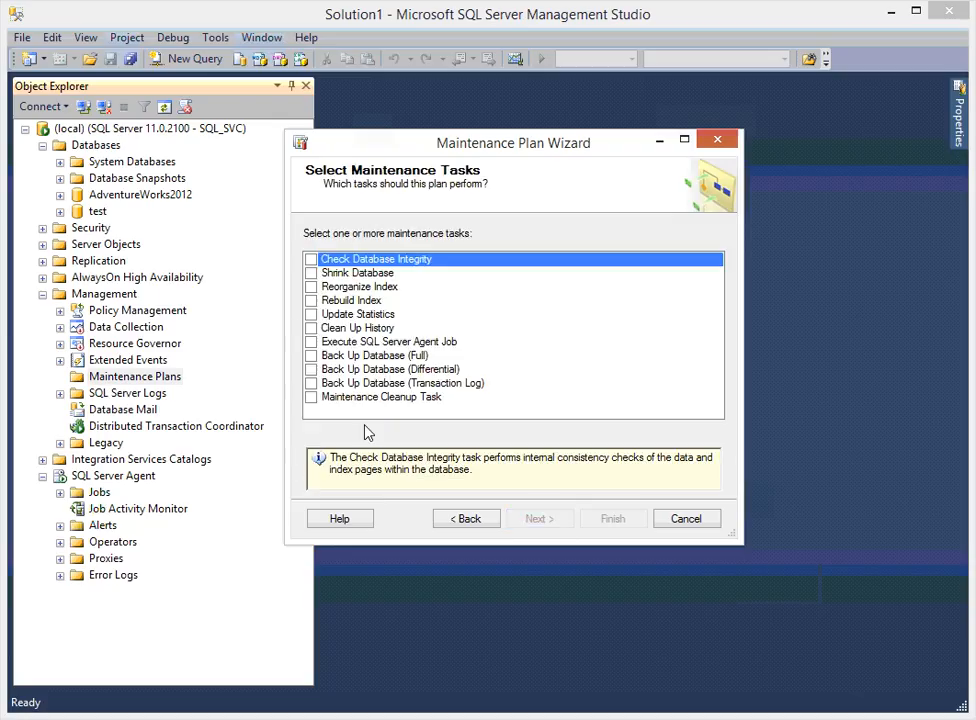
pyautogui.click(311, 383)
pyautogui.click(539, 518)
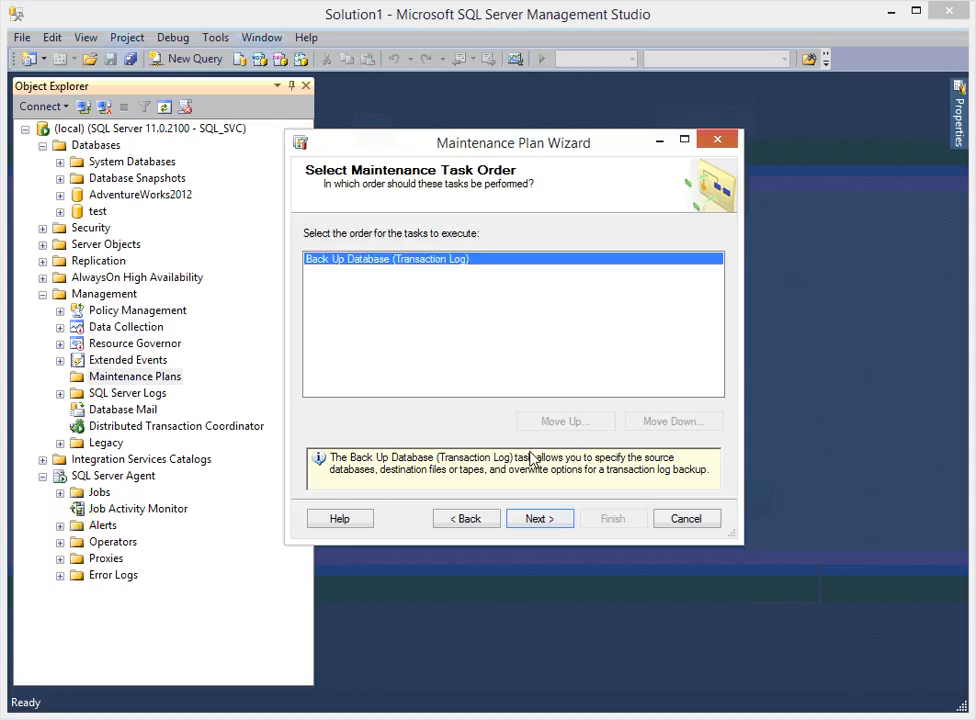
pyautogui.click(551, 518)
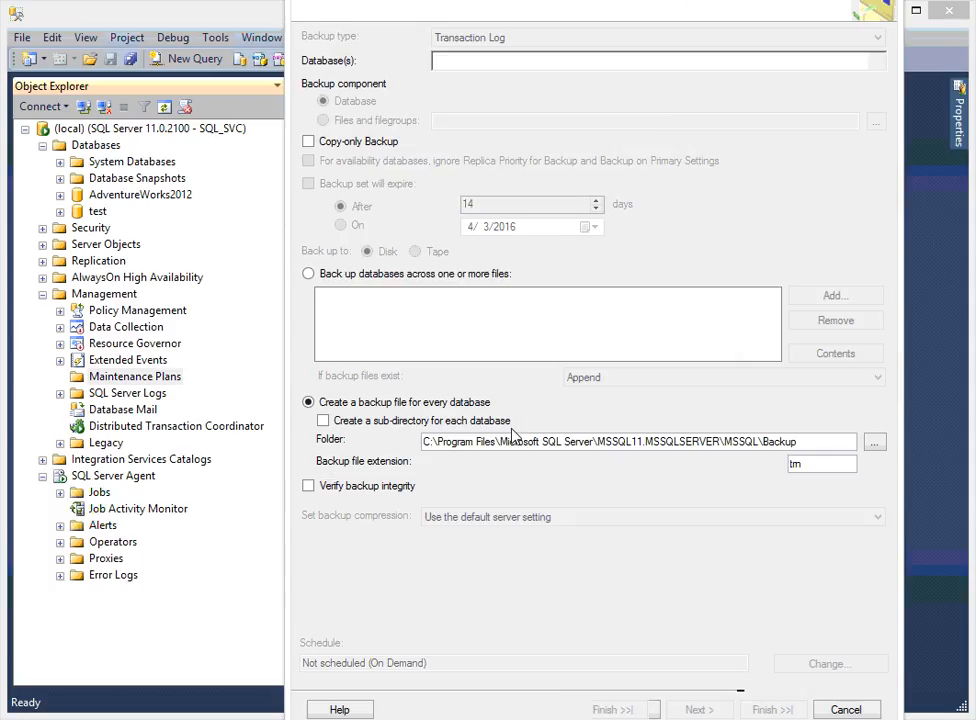
# - Configure the transaction log backup for the test database with backup integrity verification and the Compress backup setting
pyautogui.click(752, 64)
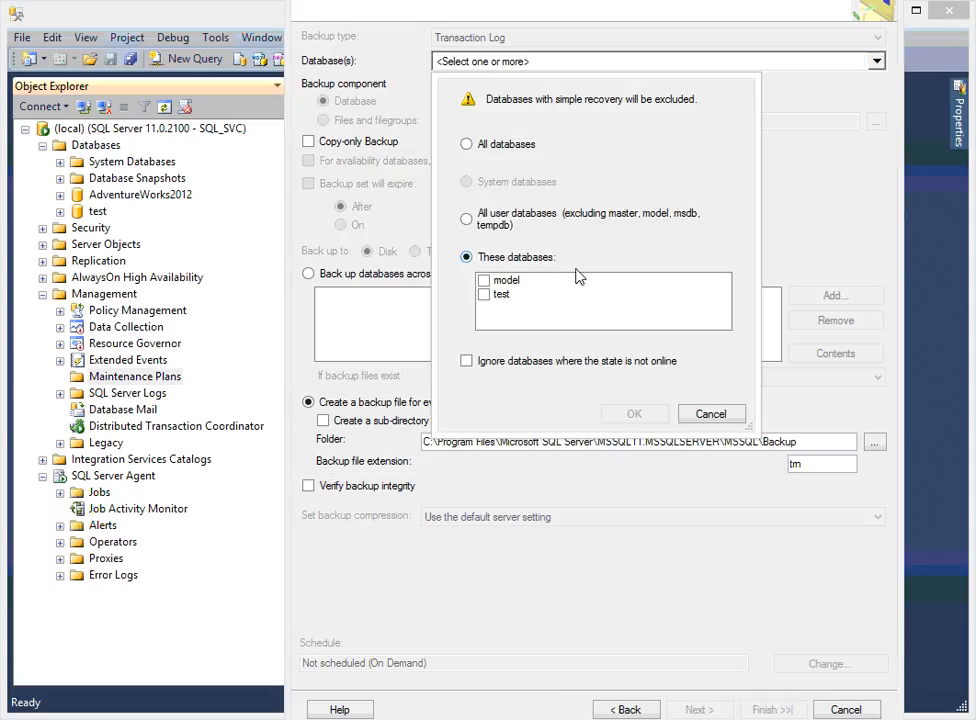
pyautogui.click(485, 295)
pyautogui.click(634, 414)
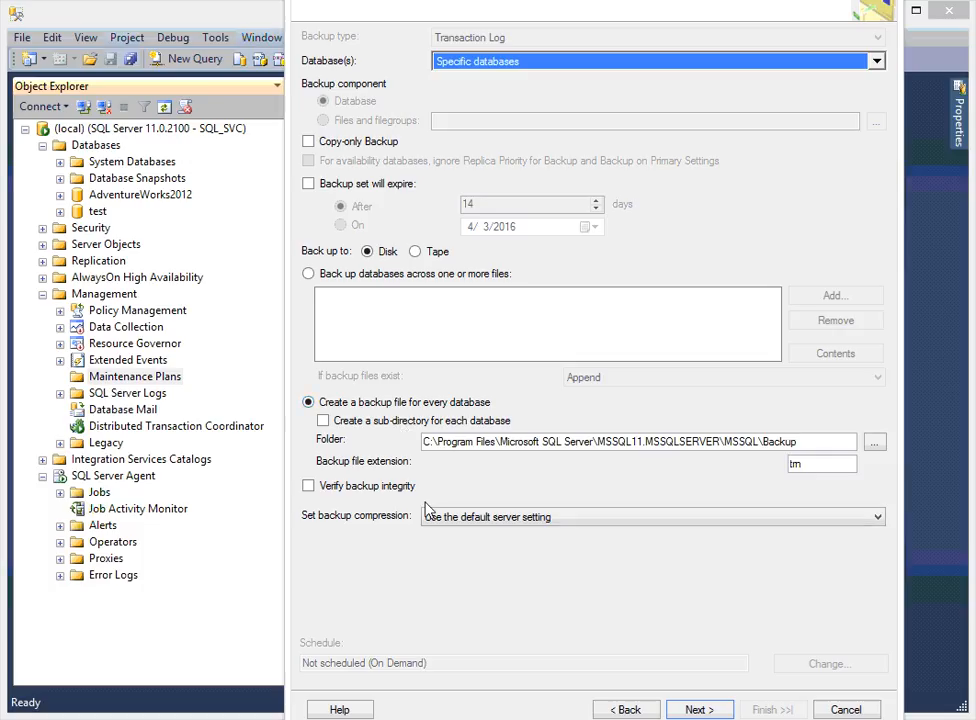
pyautogui.click(312, 488)
pyautogui.click(877, 517)
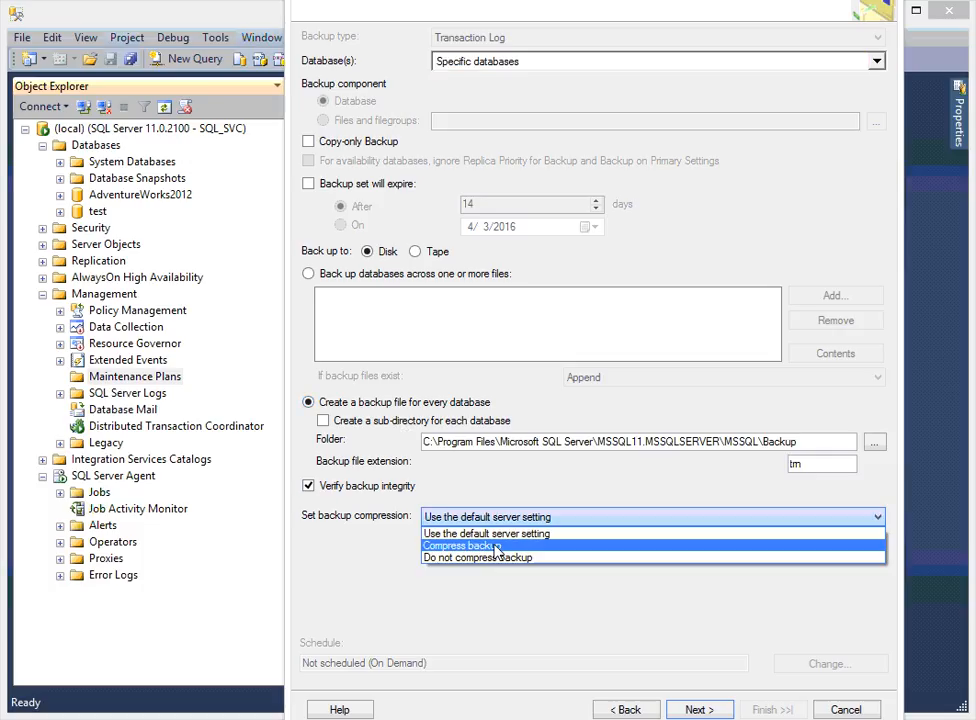
pyautogui.click(470, 543)
pyautogui.click(699, 709)
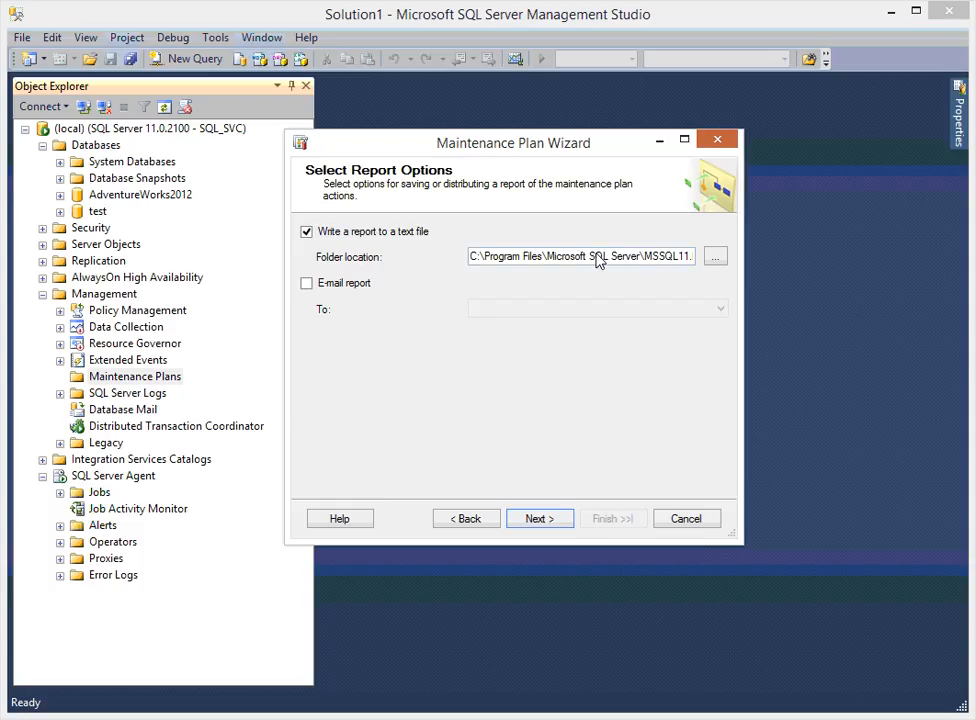
# - Accept the default text-file report options and finish creating the Hourly maintenance plan
pyautogui.click(538, 517)
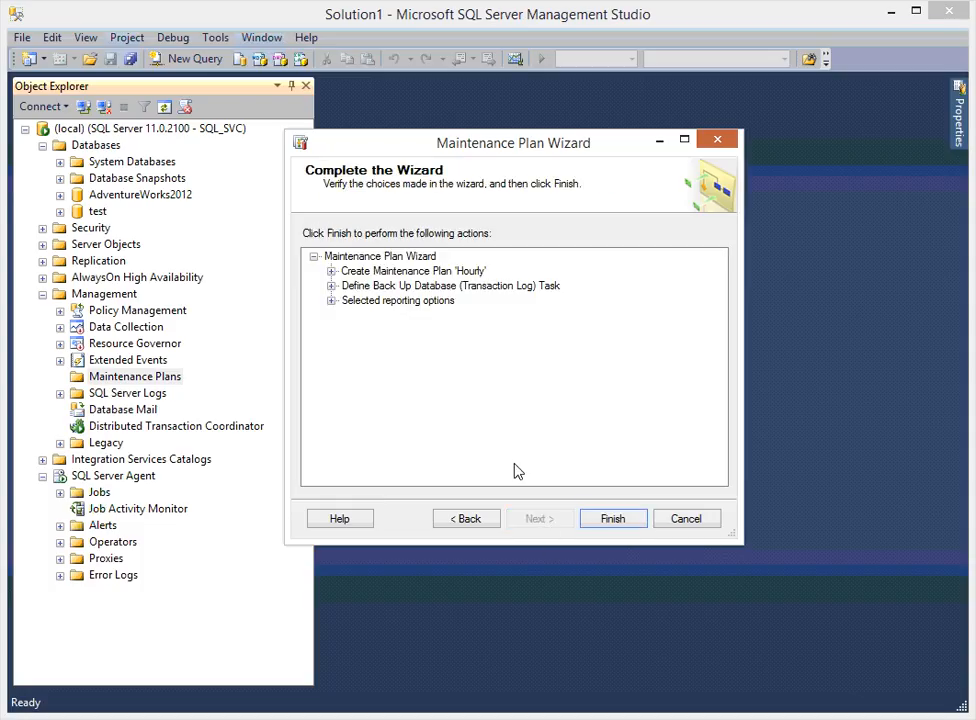
pyautogui.click(612, 519)
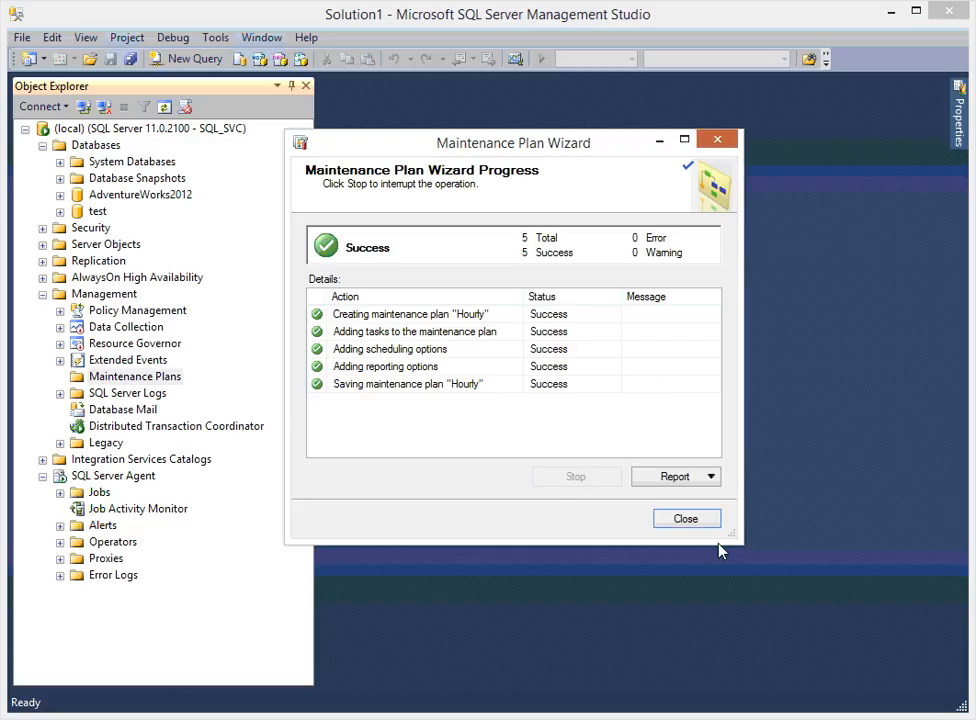
pyautogui.click(679, 524)
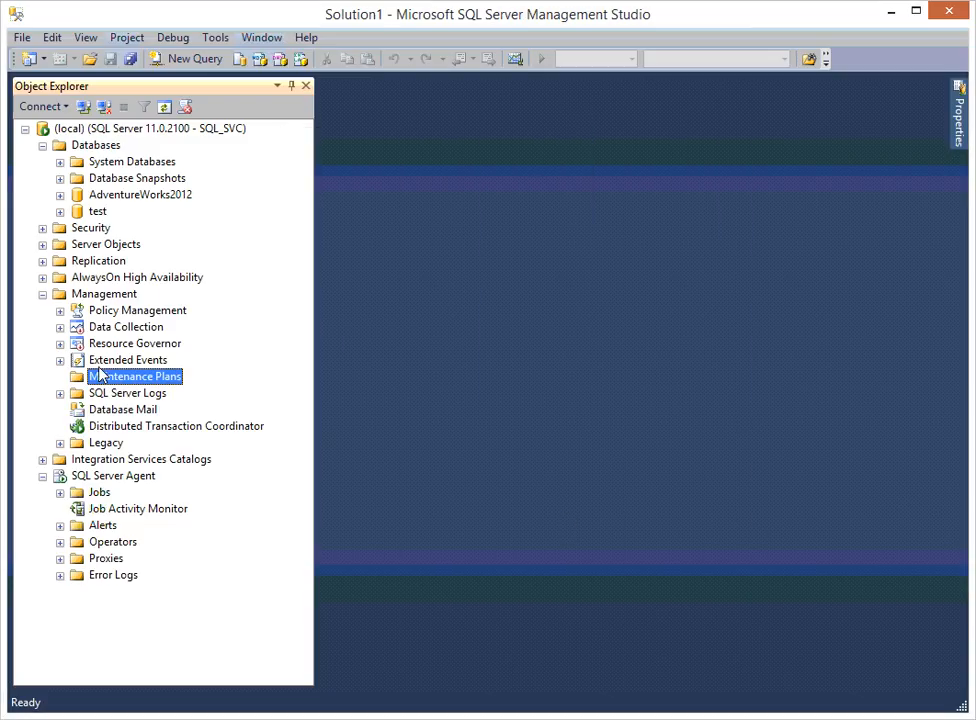
# - Refresh the Management node and expand Maintenance Plans to list the saved plans
pyautogui.click(92, 298)
pyautogui.click(162, 108)
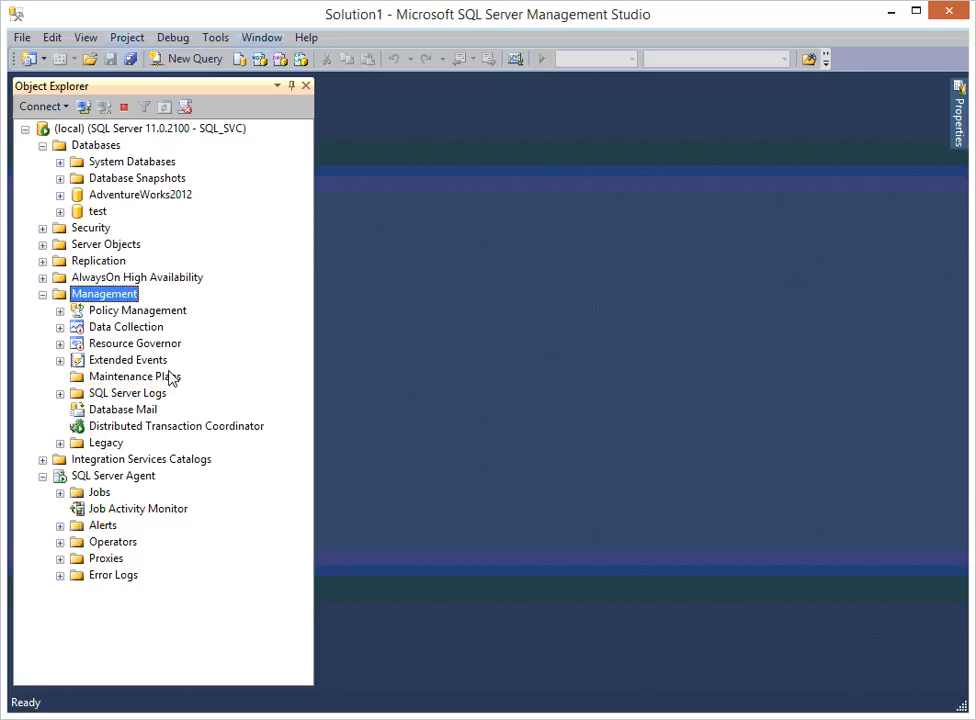
pyautogui.click(60, 377)
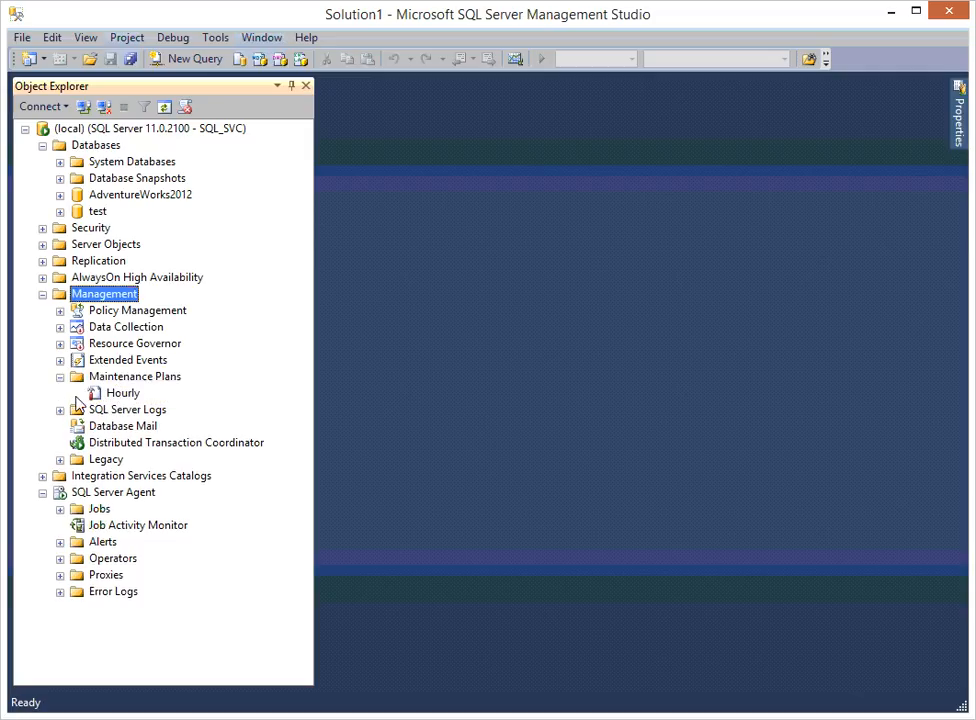
# - Start a second maintenance plan with the Maintenance Plan Wizard and name it Daily
pyautogui.click(132, 377)
pyautogui.rightClick(143, 380)
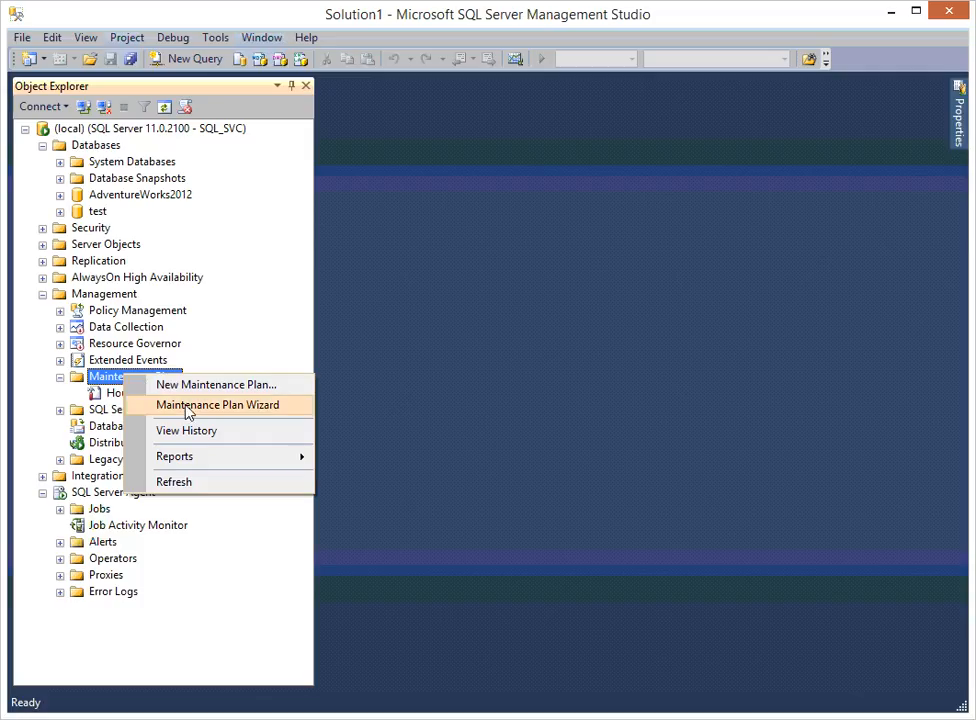
pyautogui.click(272, 412)
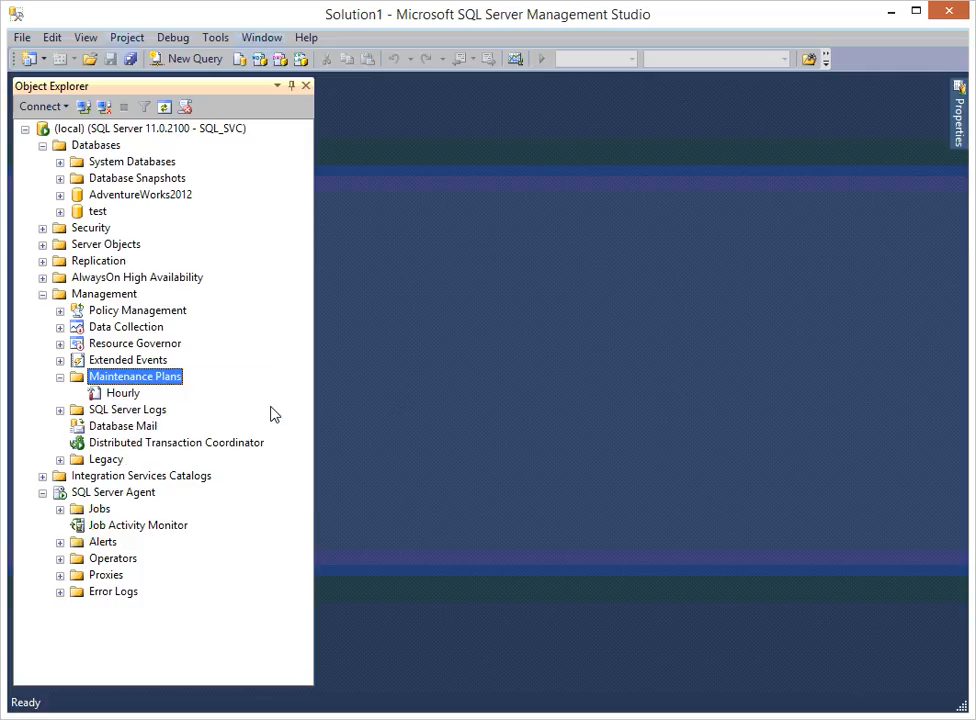
pyautogui.click(537, 520)
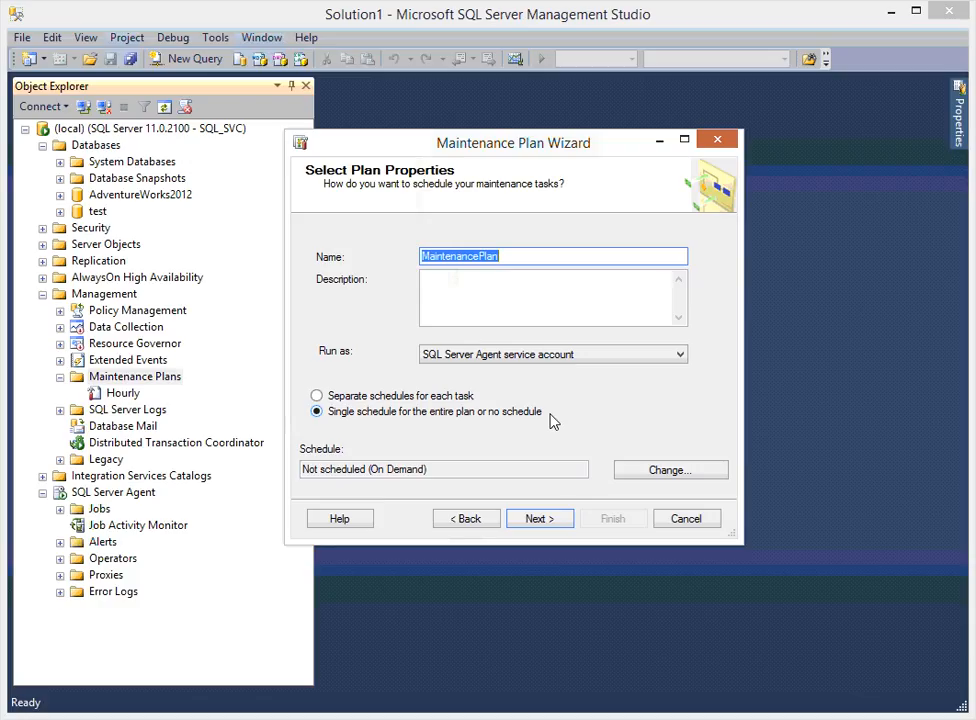
pyautogui.write('Daily')
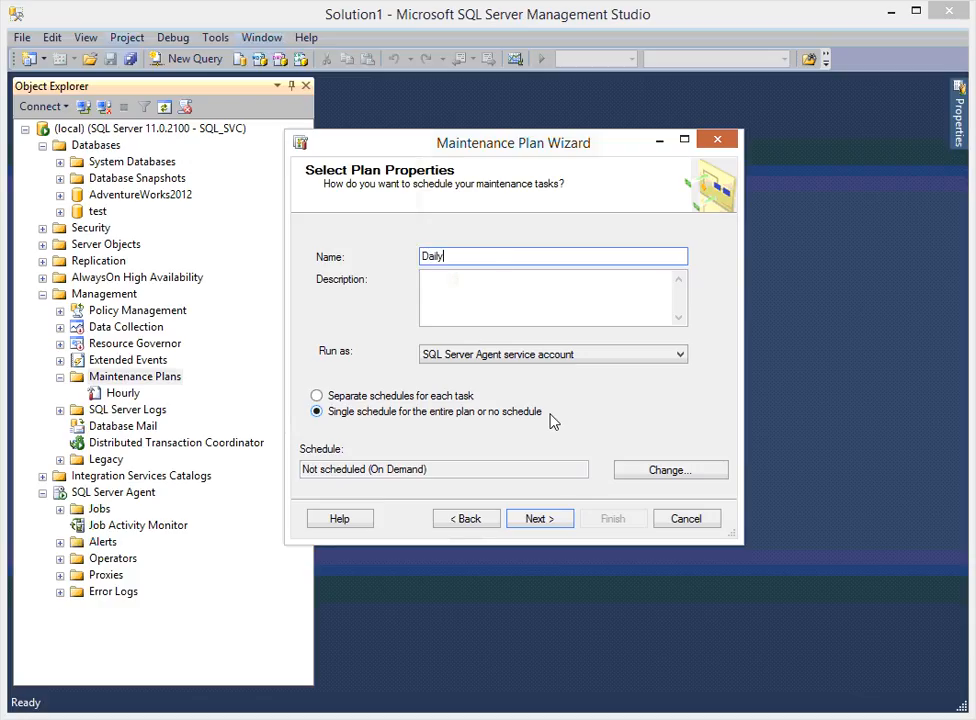
# - Schedule the Daily plan to recur every day, occurring once at 12:00:00 AM
pyautogui.click(648, 472)
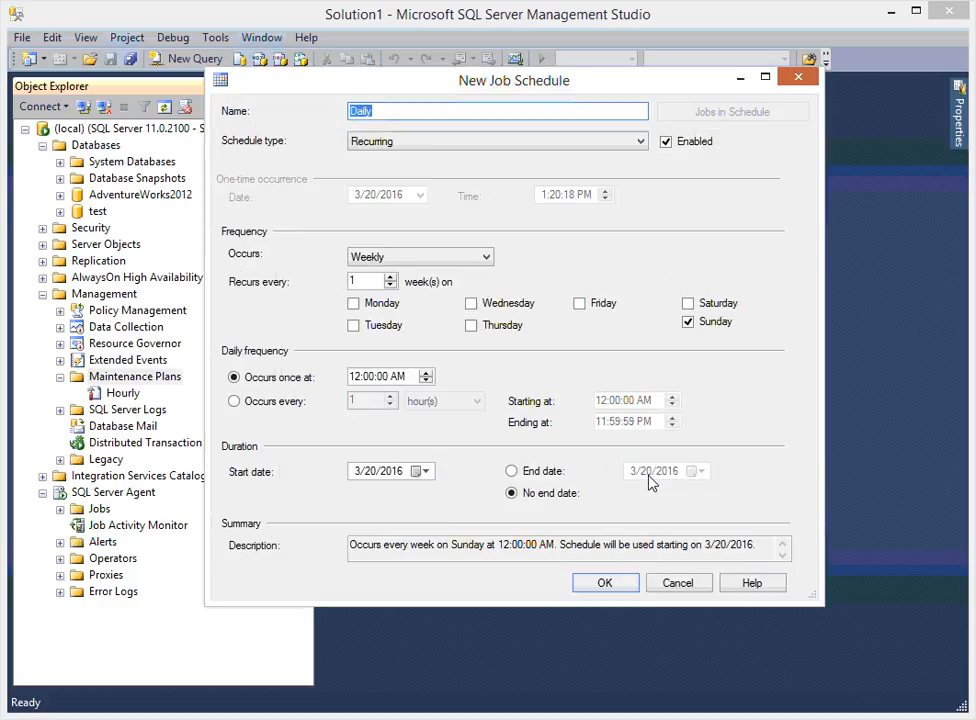
pyautogui.click(398, 257)
pyautogui.click(399, 272)
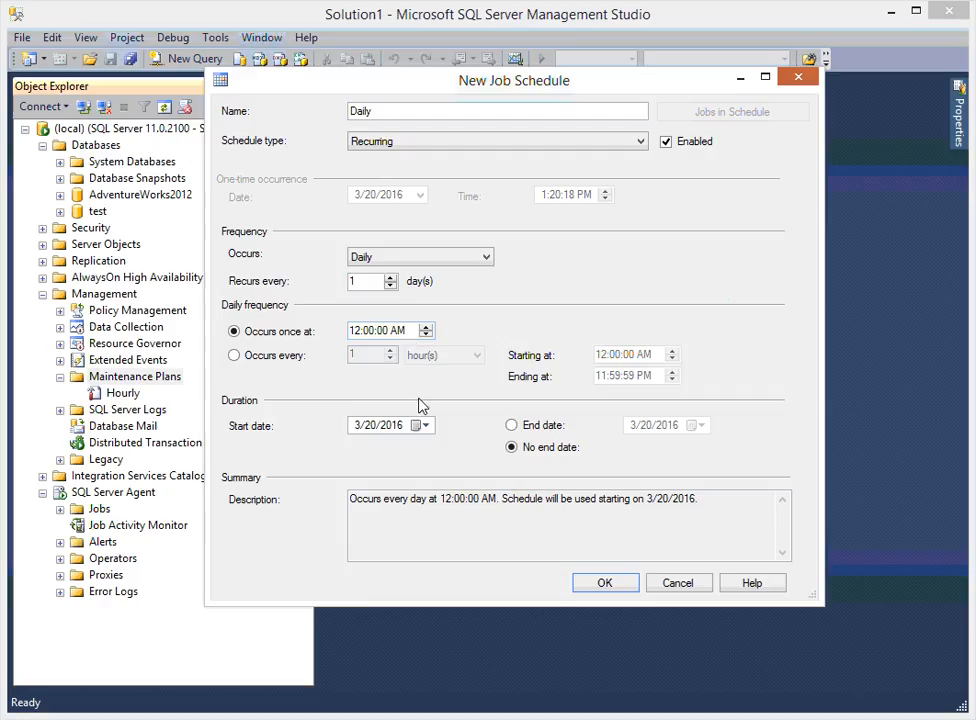
pyautogui.click(610, 583)
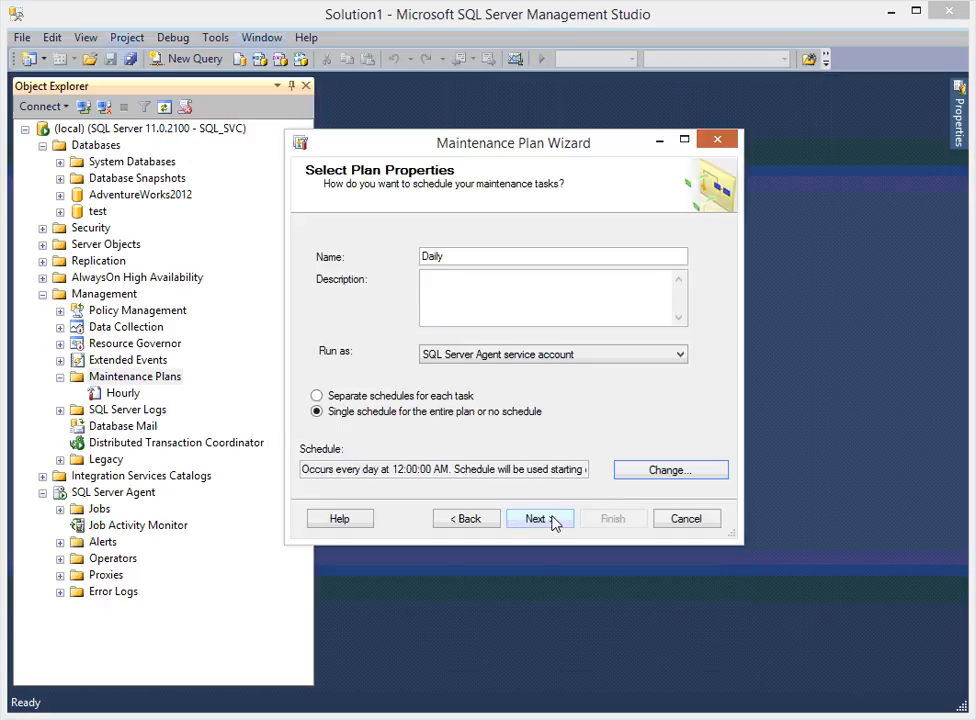
pyautogui.click(553, 520)
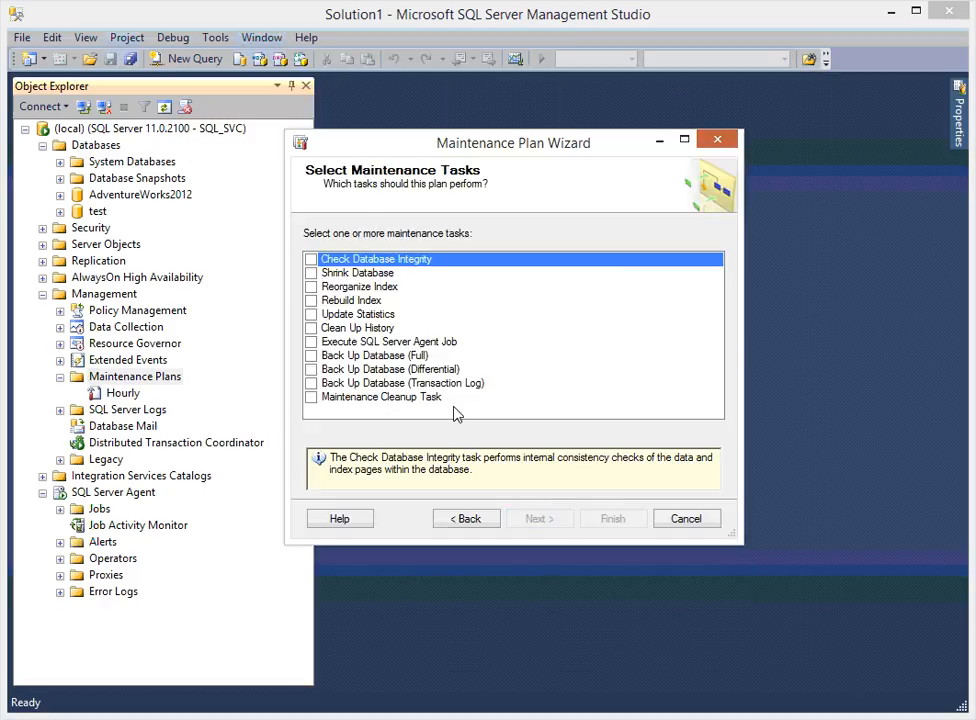
# - Choose Back Up Database (Full) as the Daily plan's only maintenance task and accept the task order
pyautogui.click(311, 355)
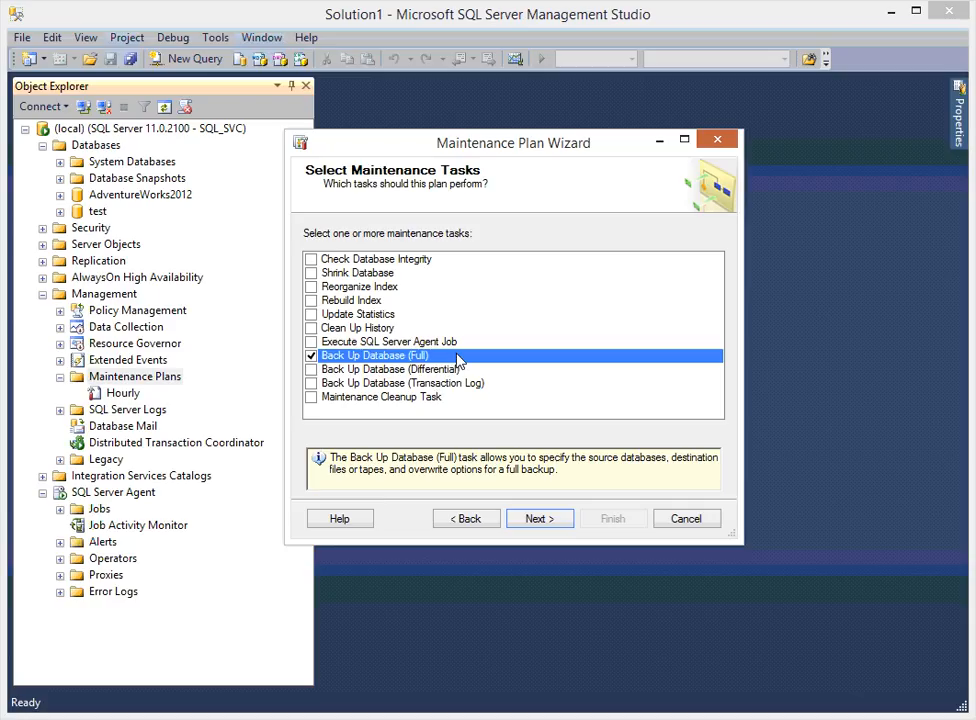
pyautogui.click(543, 519)
pyautogui.click(540, 519)
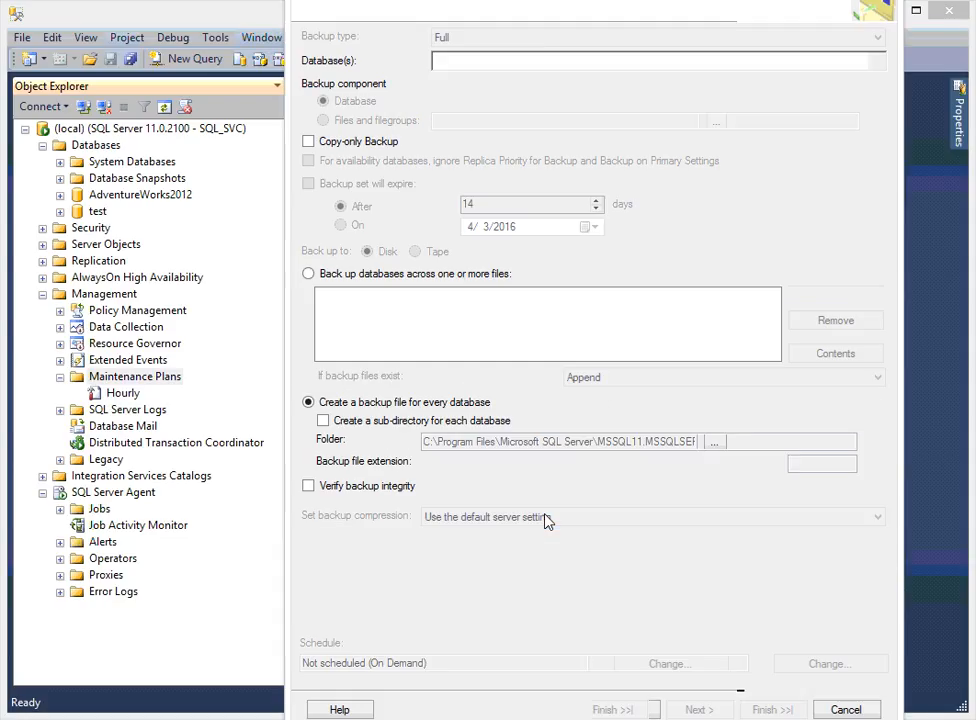
# - Configure the full backup for the test database with backup integrity verification and the Compress backup setting
pyautogui.click(628, 63)
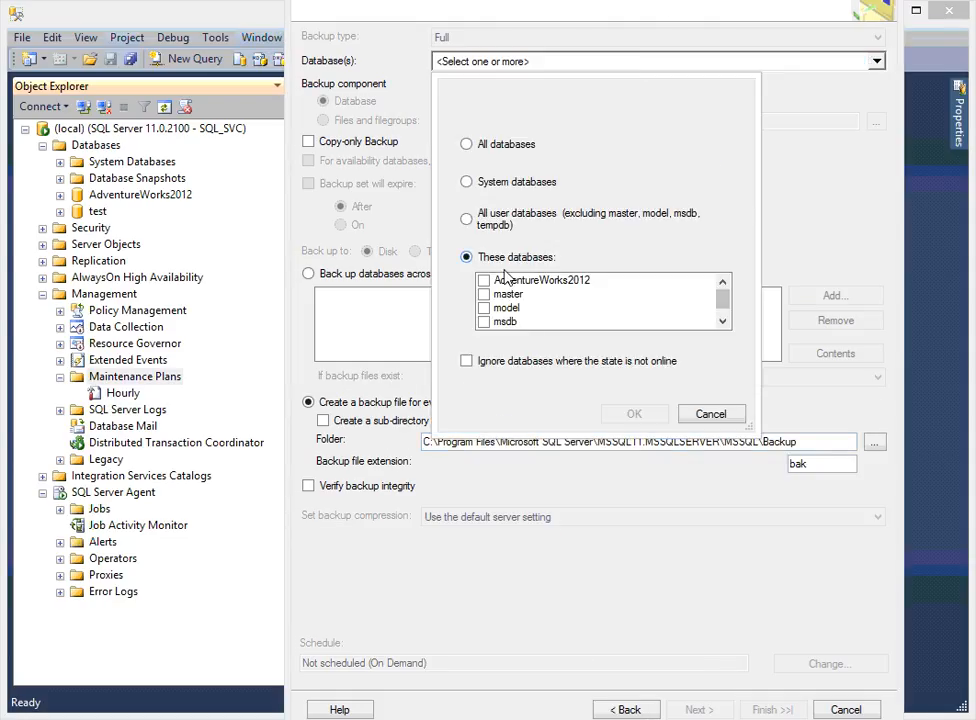
pyautogui.moveTo(723, 303); pyautogui.dragTo(726, 328)
pyautogui.click(484, 320)
pyautogui.click(634, 414)
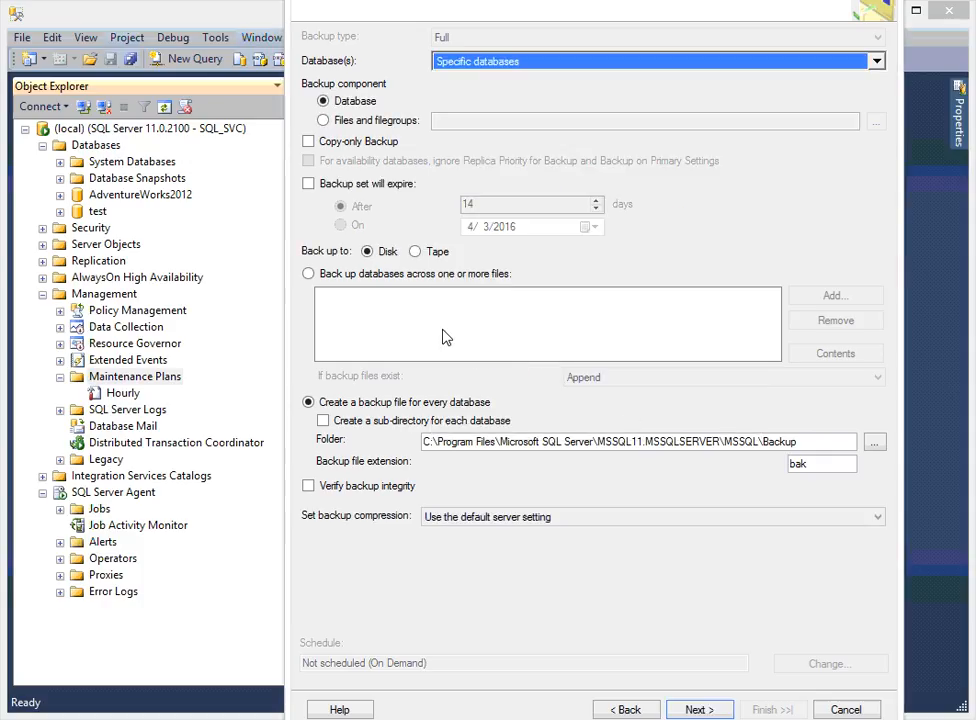
pyautogui.click(310, 487)
pyautogui.click(488, 517)
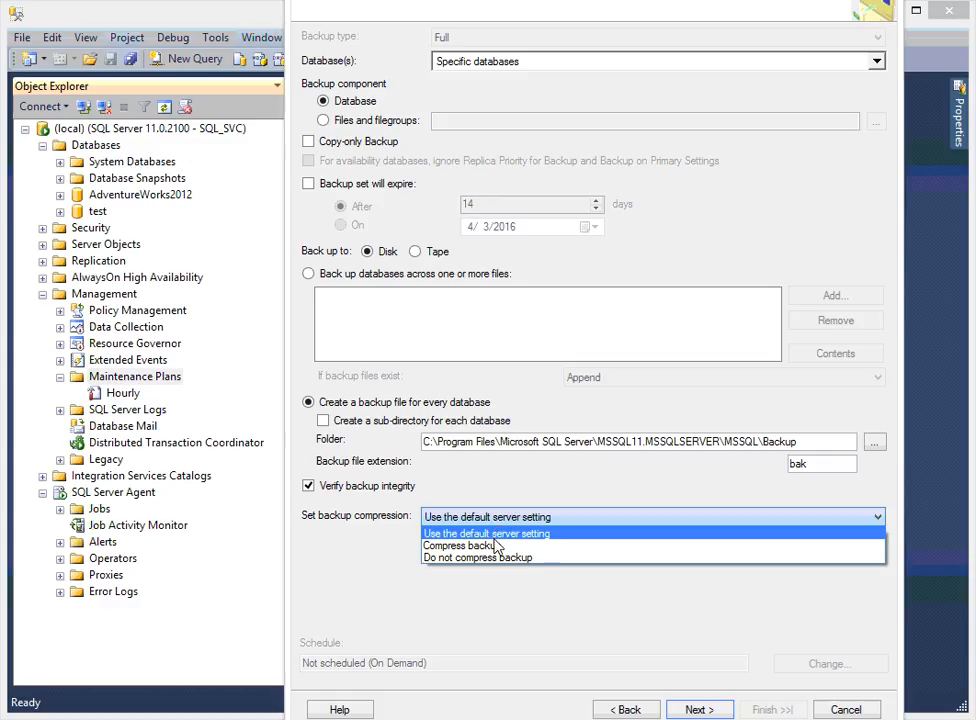
pyautogui.click(493, 545)
pyautogui.click(689, 708)
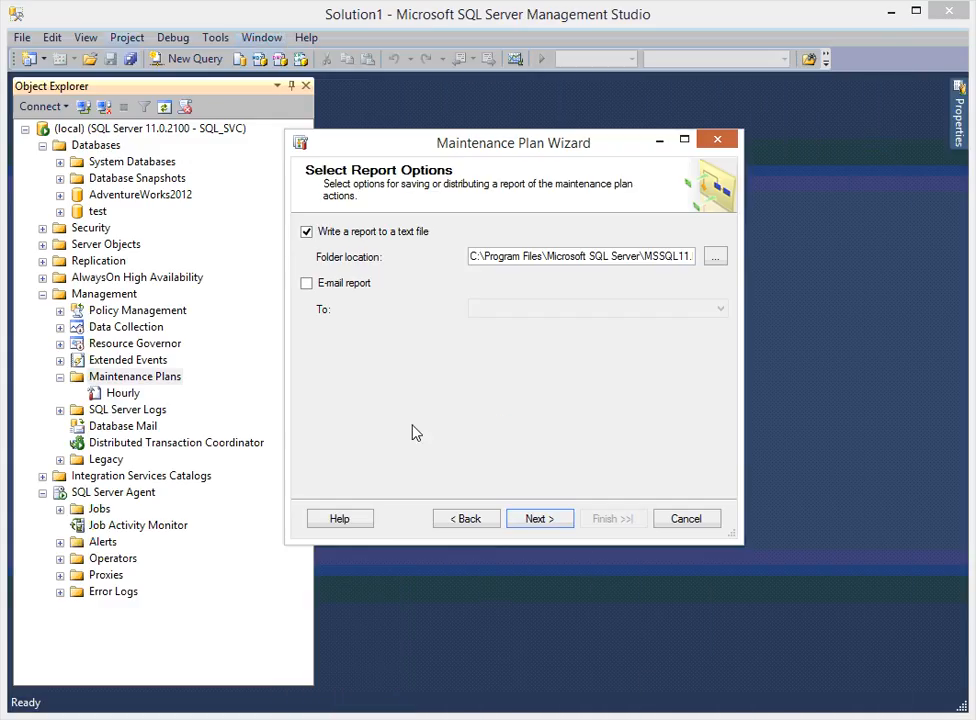
# - Accept the default text-file report options, finish creating the Daily maintenance plan, and refresh the list of maintenance plans
pyautogui.click(558, 523)
pyautogui.click(627, 525)
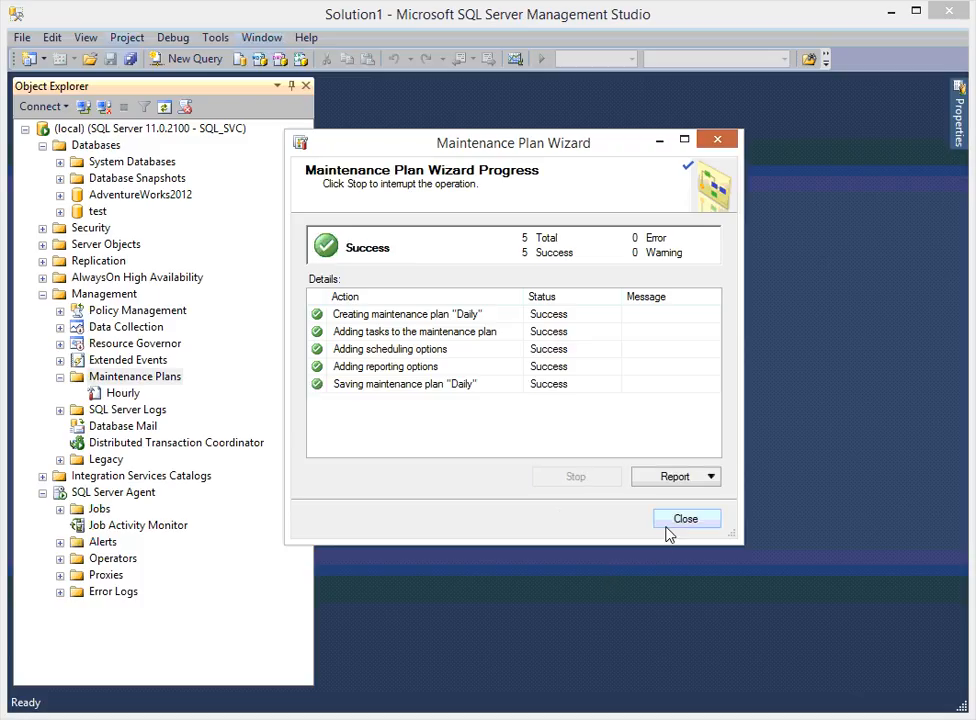
pyautogui.click(682, 520)
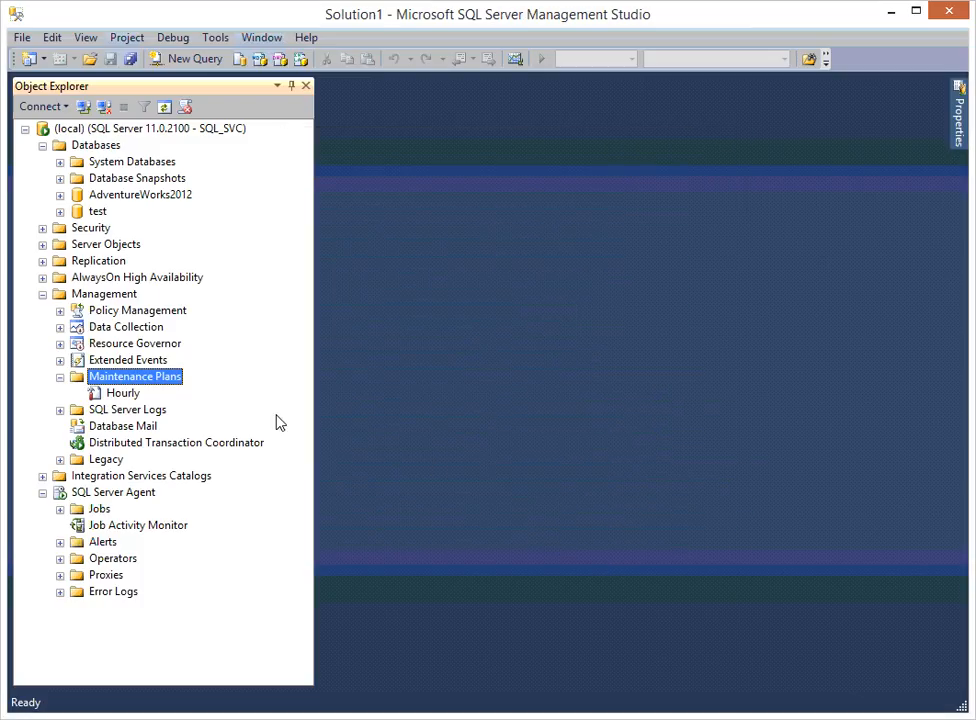
pyautogui.click(165, 107)
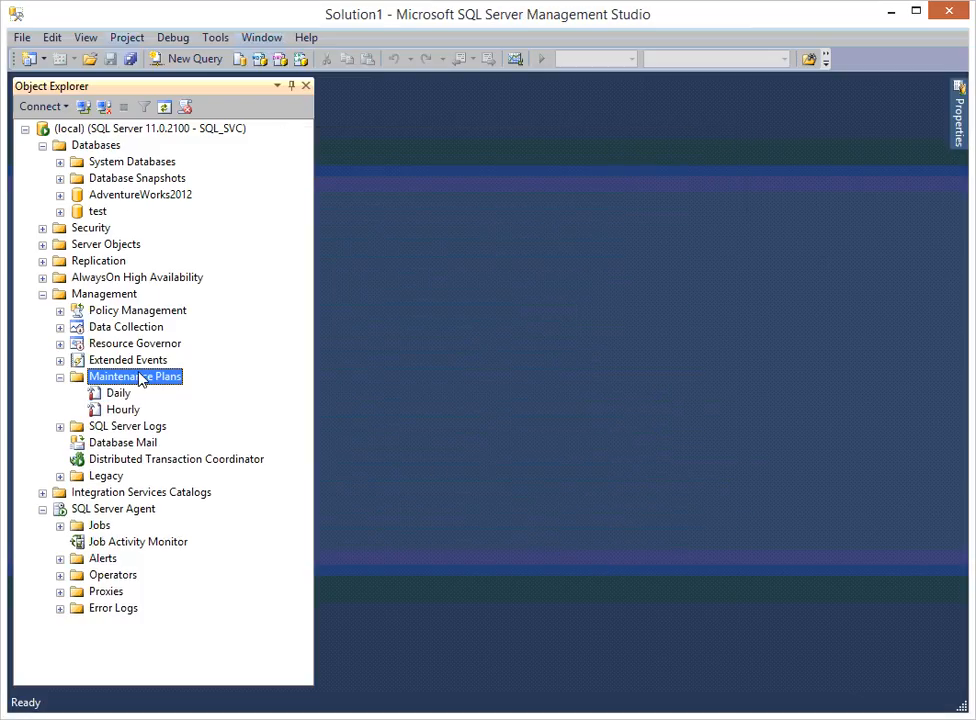
# - Start a third maintenance plan with the Maintenance Plan Wizard and name it Weekly
pyautogui.rightClick(136, 385)
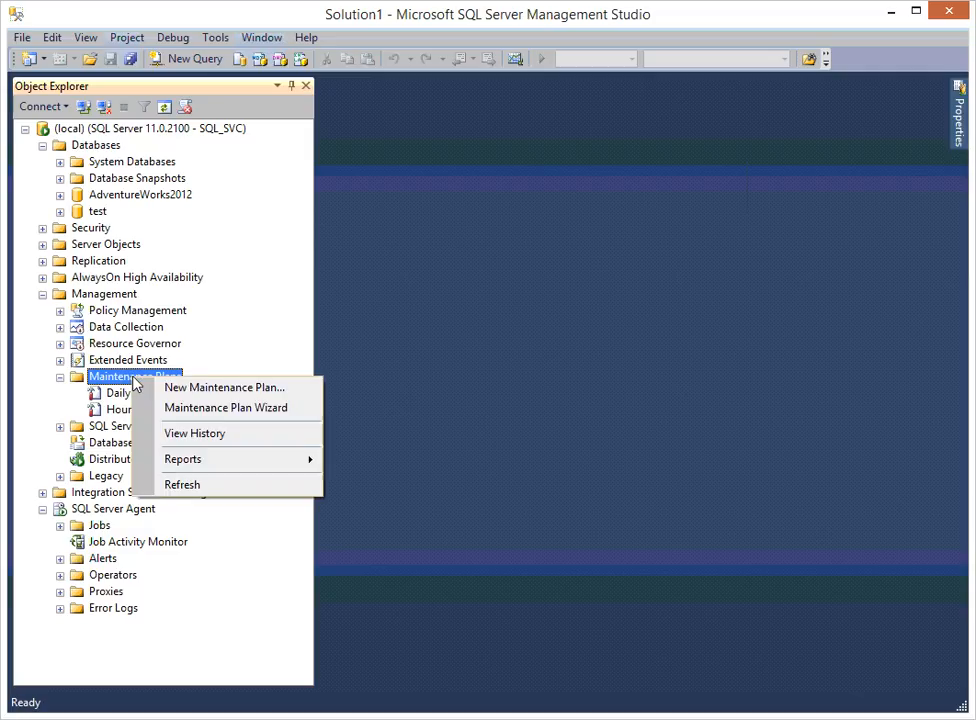
pyautogui.click(221, 415)
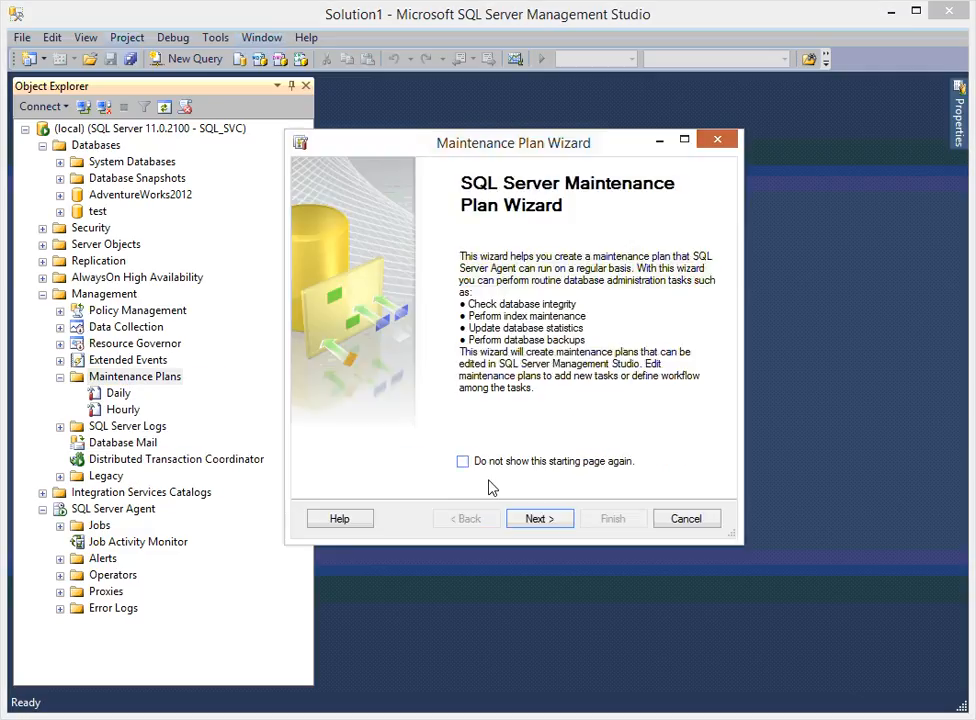
pyautogui.click(540, 518)
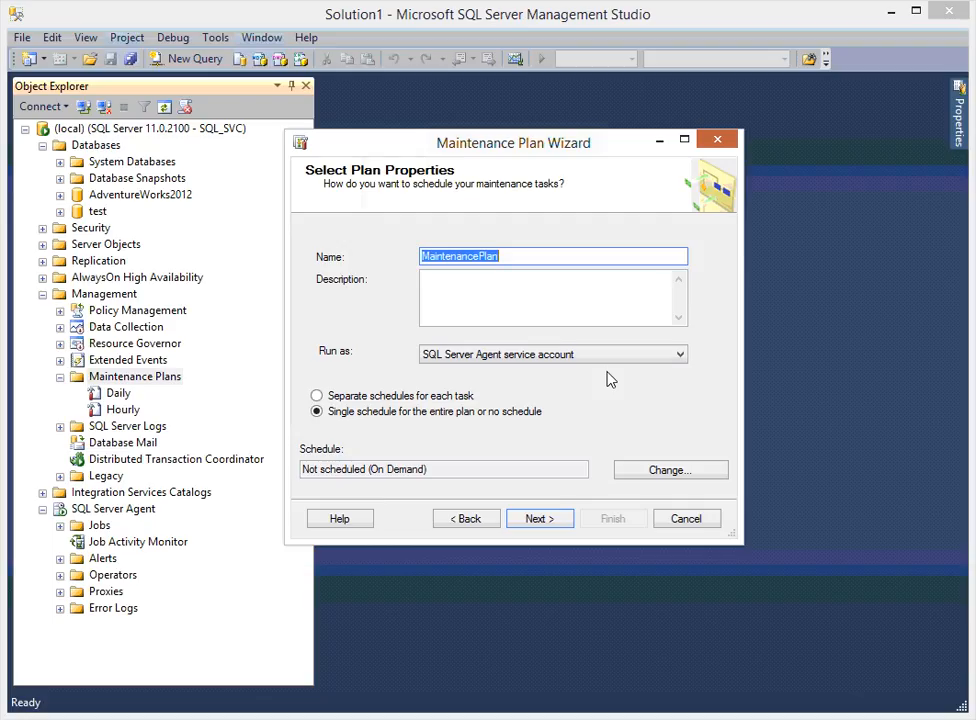
pyautogui.write('We')
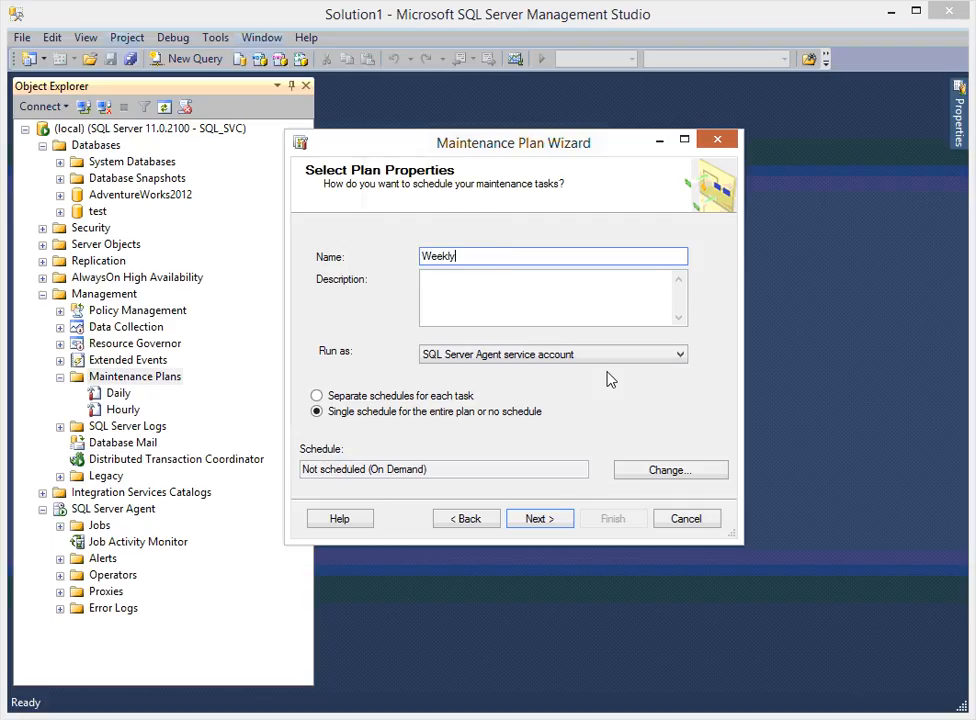
pyautogui.write('ekly')
# - Schedule the Weekly plan to run every week on Sunday at 11:00:00 PM
pyautogui.click(660, 470)
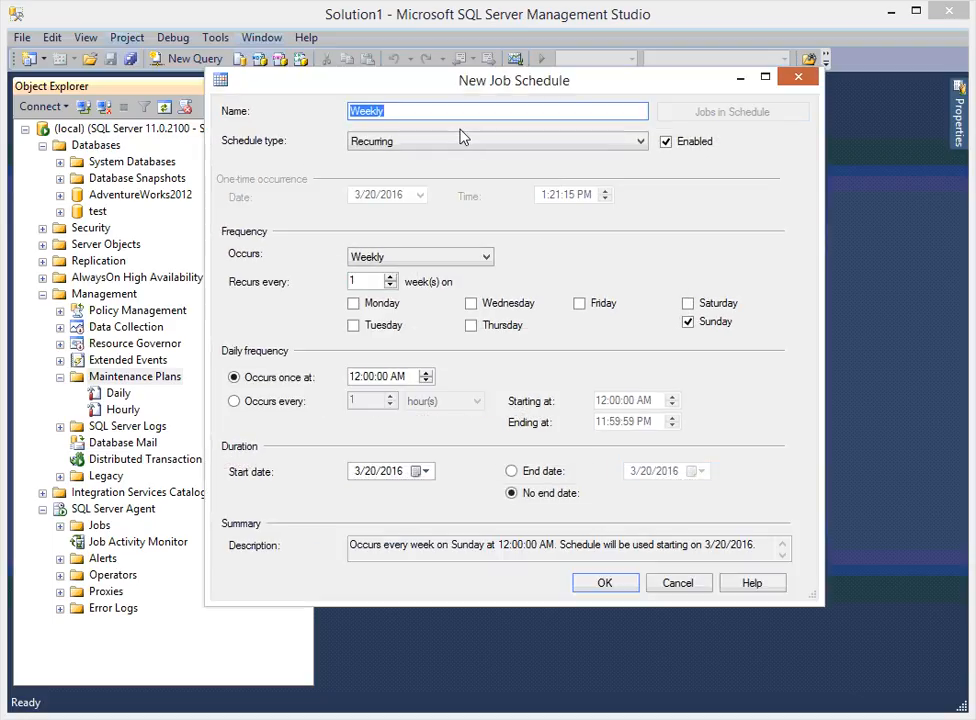
pyautogui.click(427, 380)
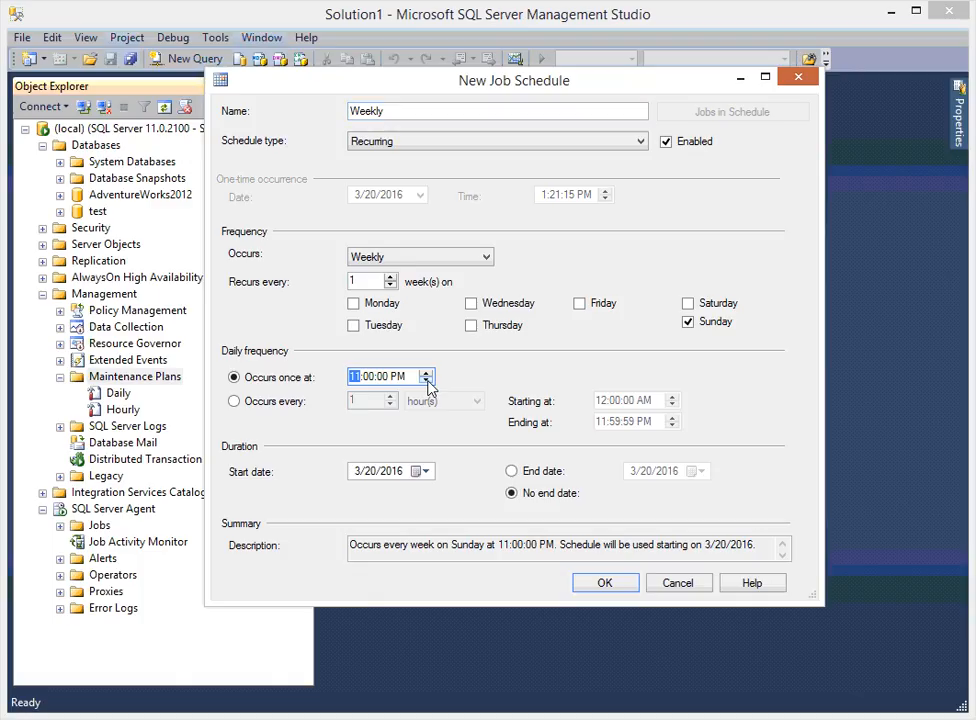
pyautogui.click(609, 583)
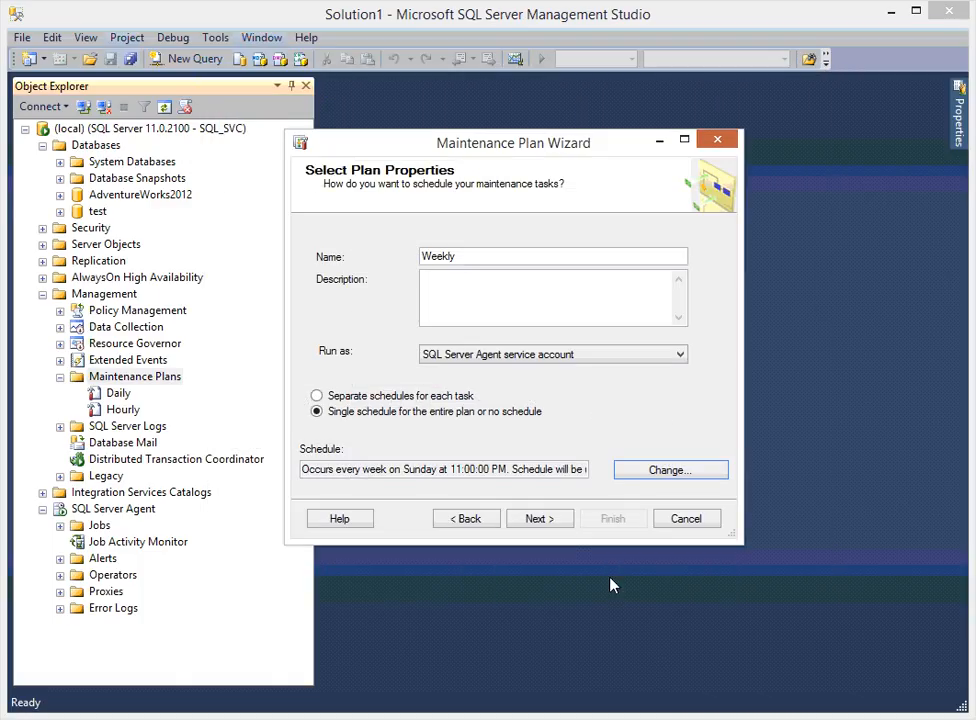
pyautogui.click(541, 520)
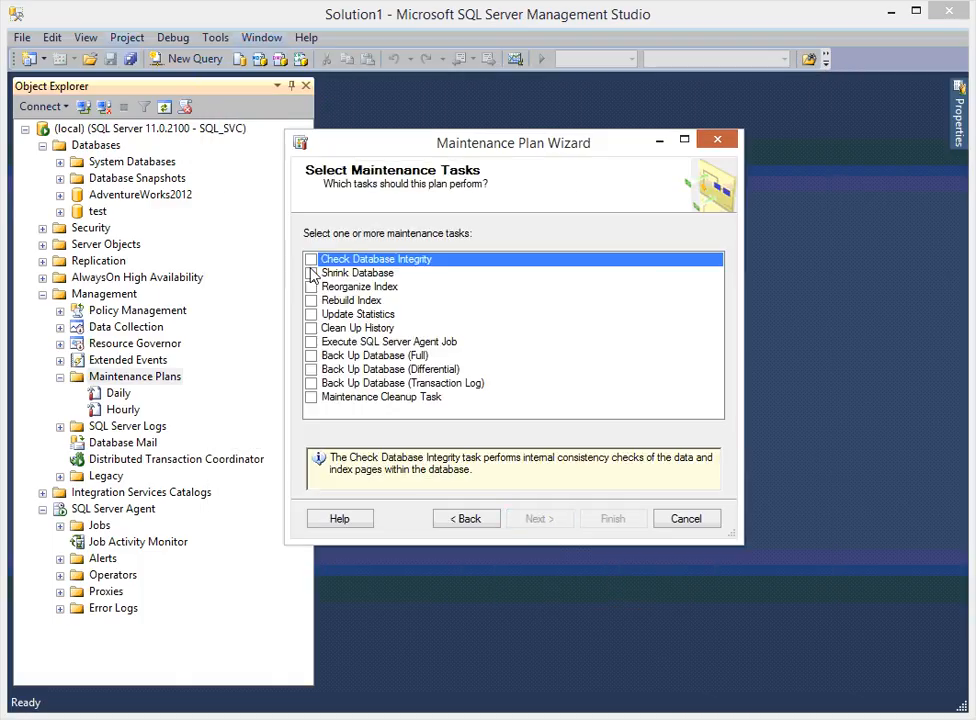
# - Include Check Database Integrity, Rebuild Index, Update Statistics and Maintenance Cleanup Task in the Weekly plan and keep their default order
pyautogui.click(311, 259)
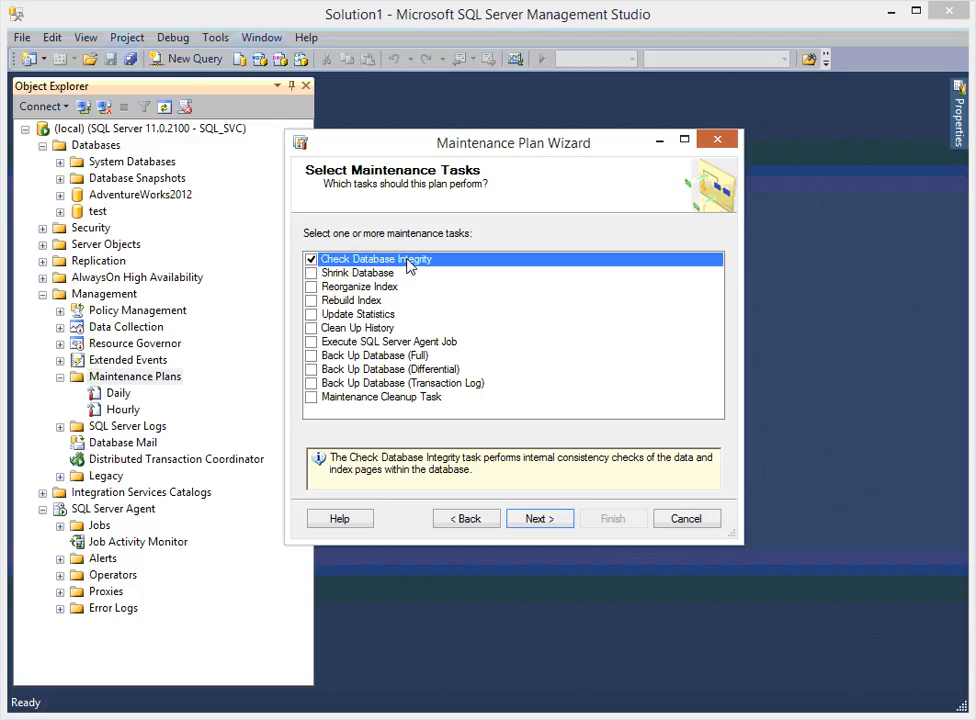
pyautogui.click(312, 302)
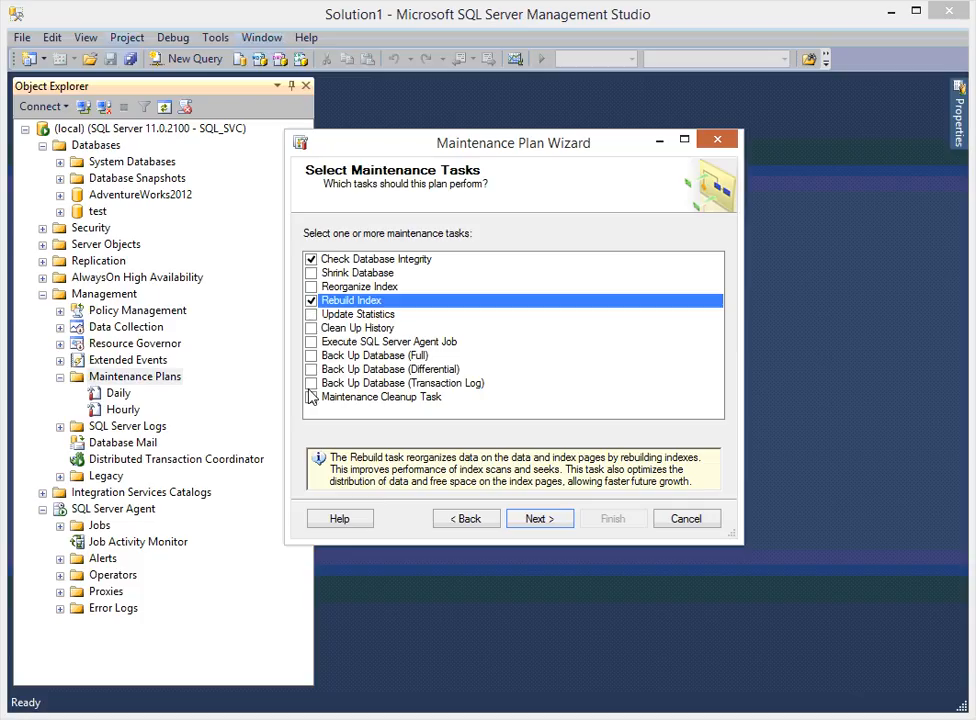
pyautogui.click(311, 314)
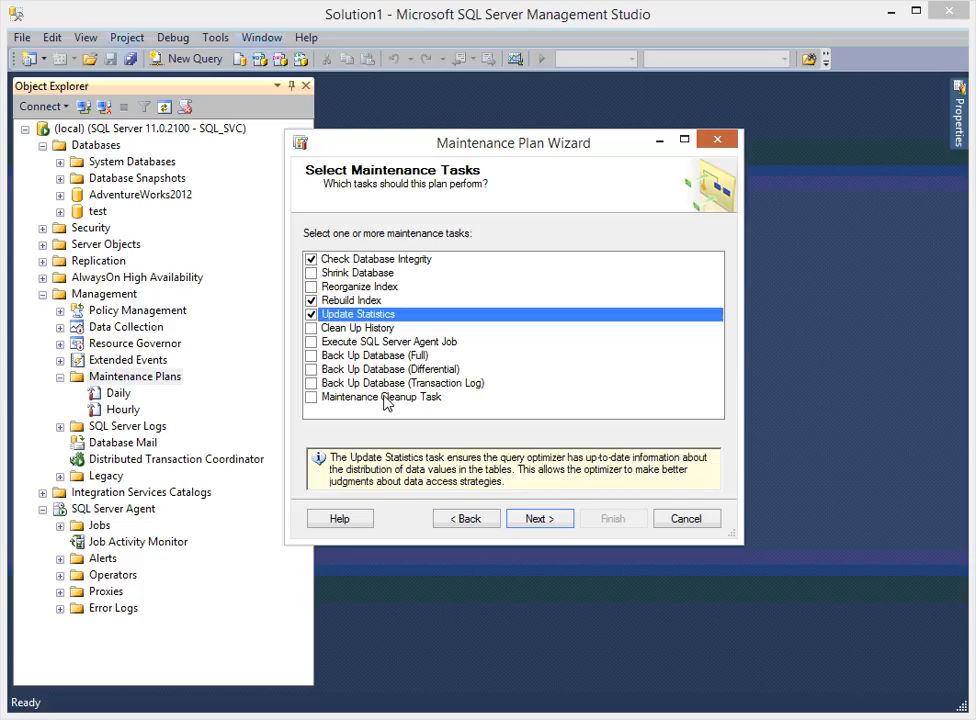
pyautogui.click(311, 397)
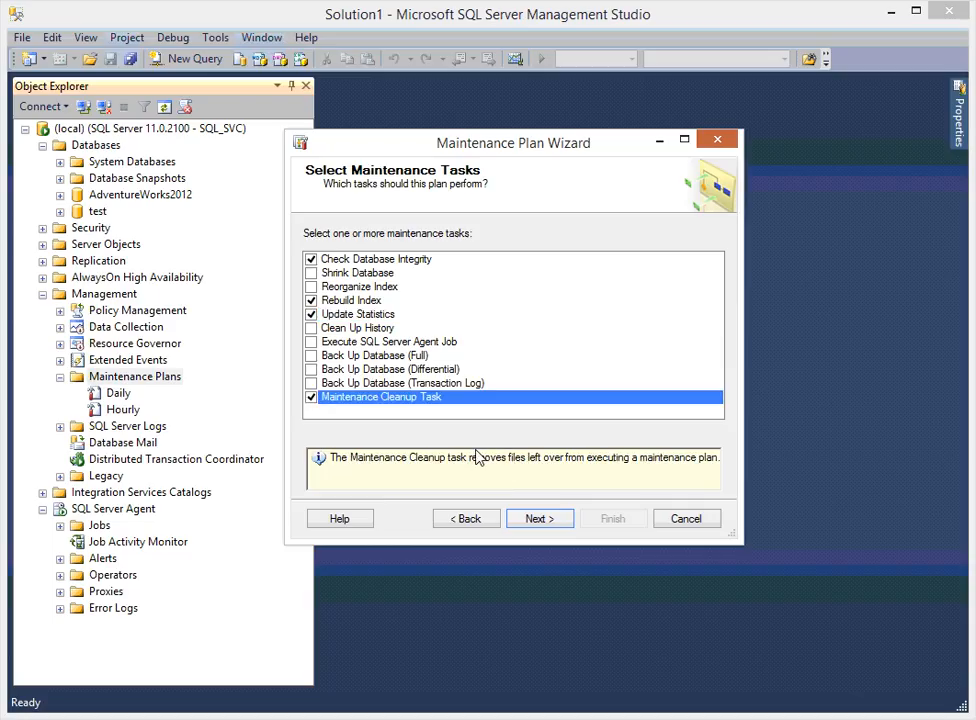
pyautogui.click(540, 519)
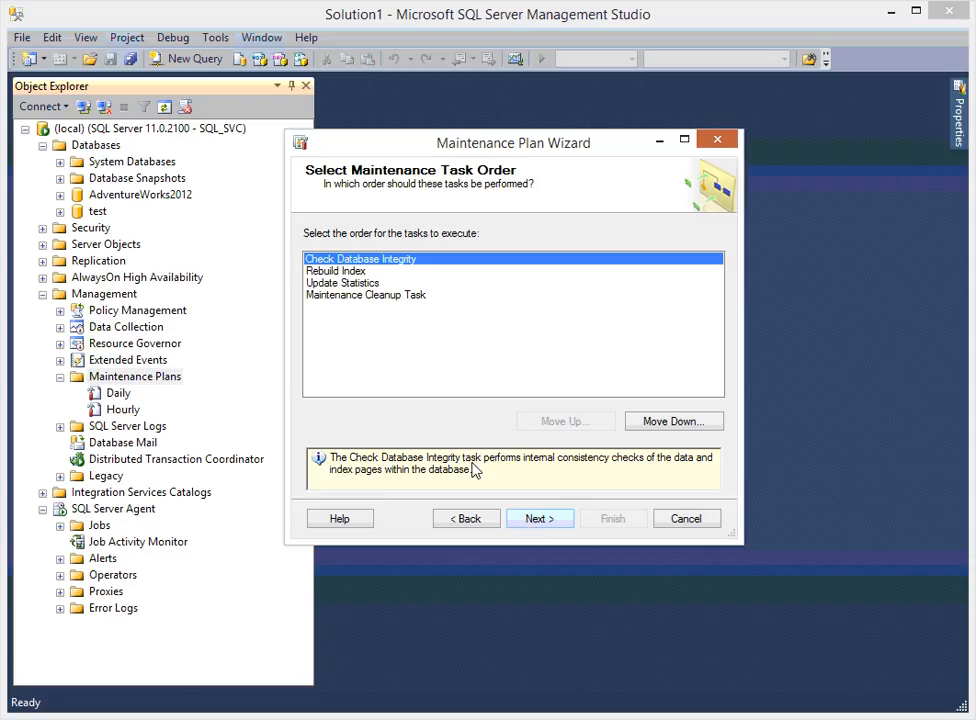
pyautogui.press('Return')
# - Set the integrity check task to cover the test database with indexes included, rechecking the database selection before continuing
pyautogui.click(545, 239)
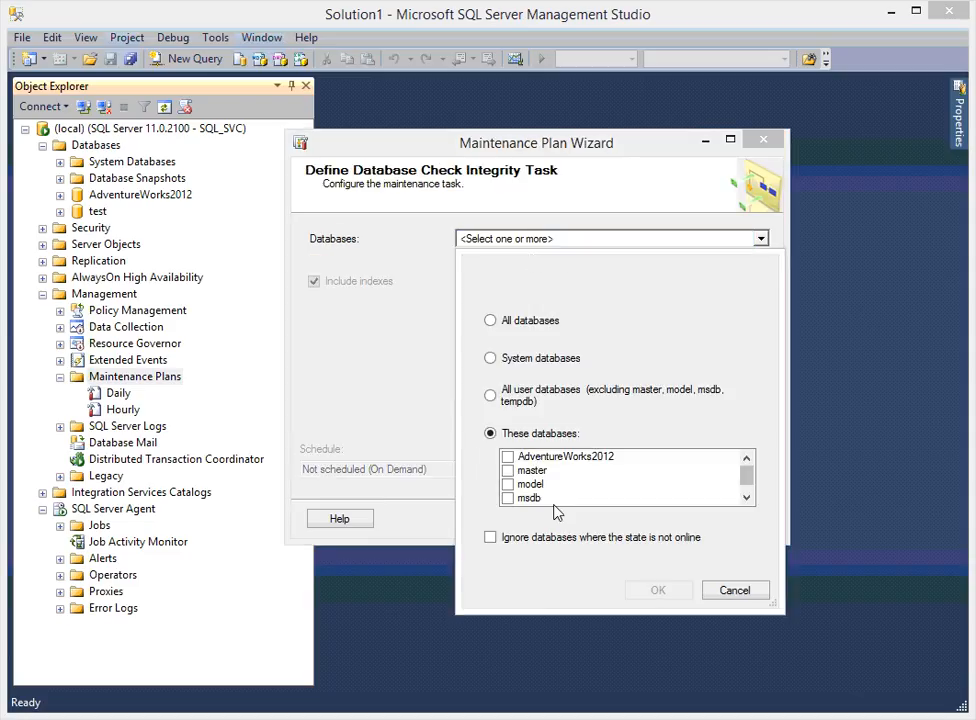
pyautogui.click(746, 497)
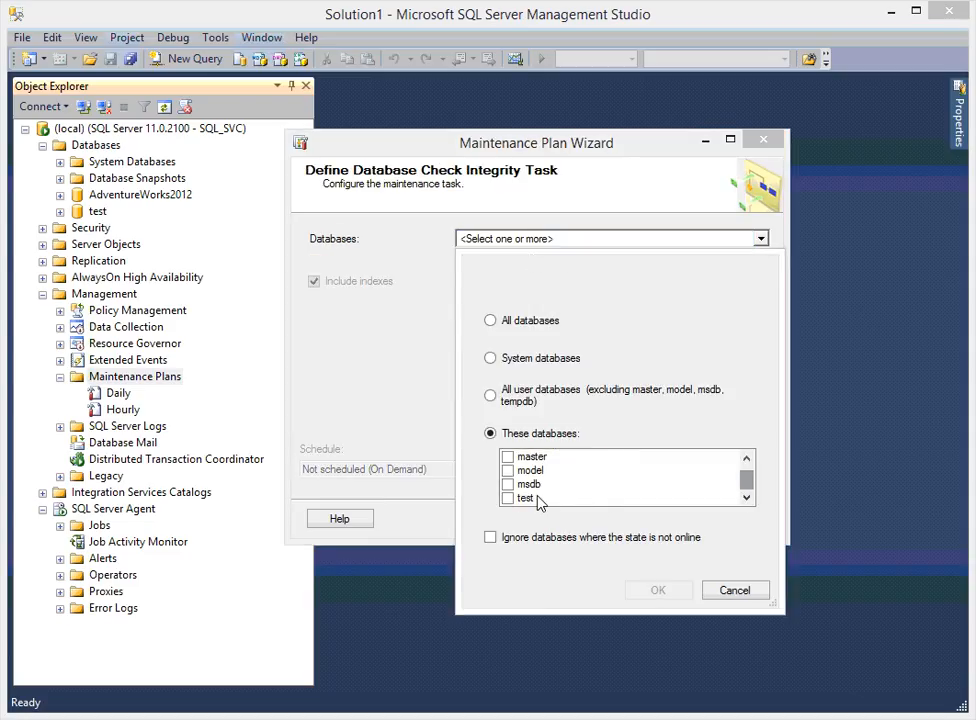
pyautogui.click(508, 498)
pyautogui.click(658, 590)
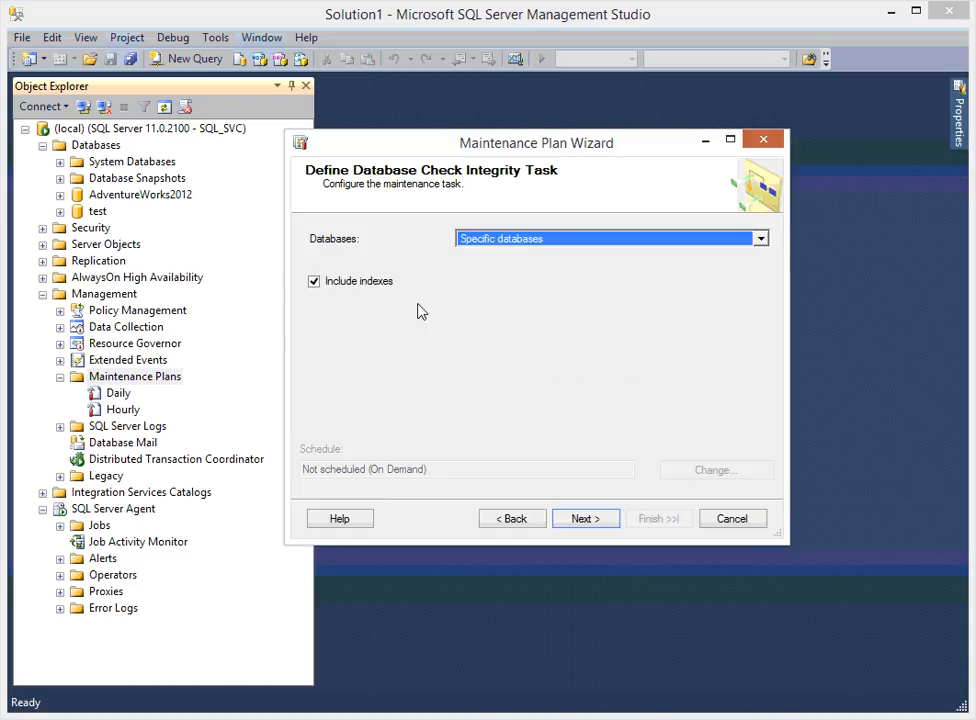
pyautogui.click(558, 241)
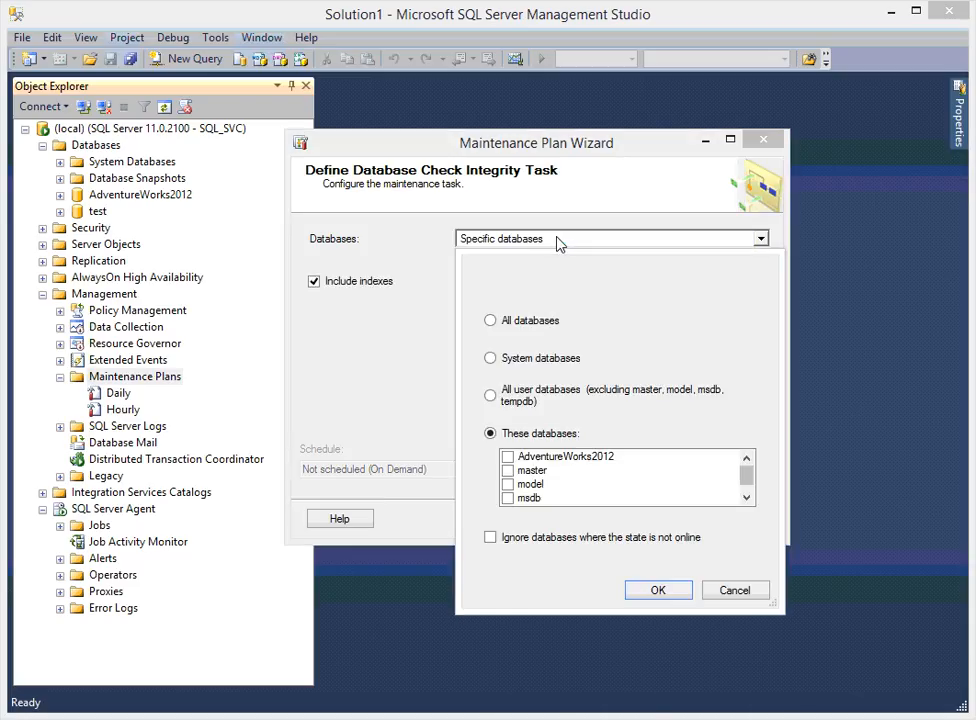
pyautogui.click(746, 499)
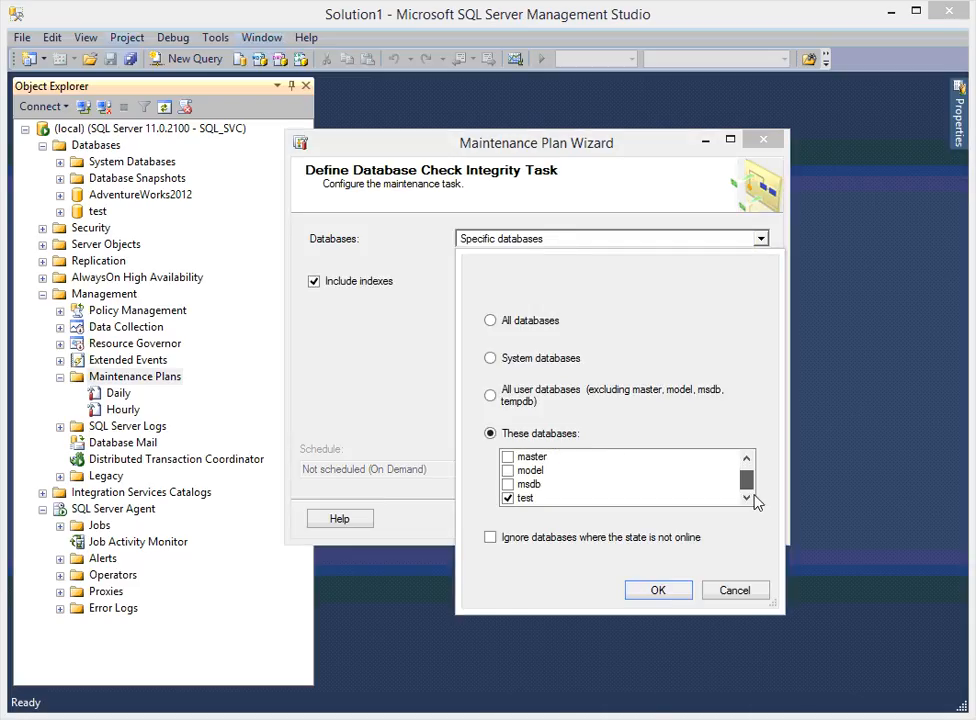
pyautogui.click(658, 590)
pyautogui.click(592, 520)
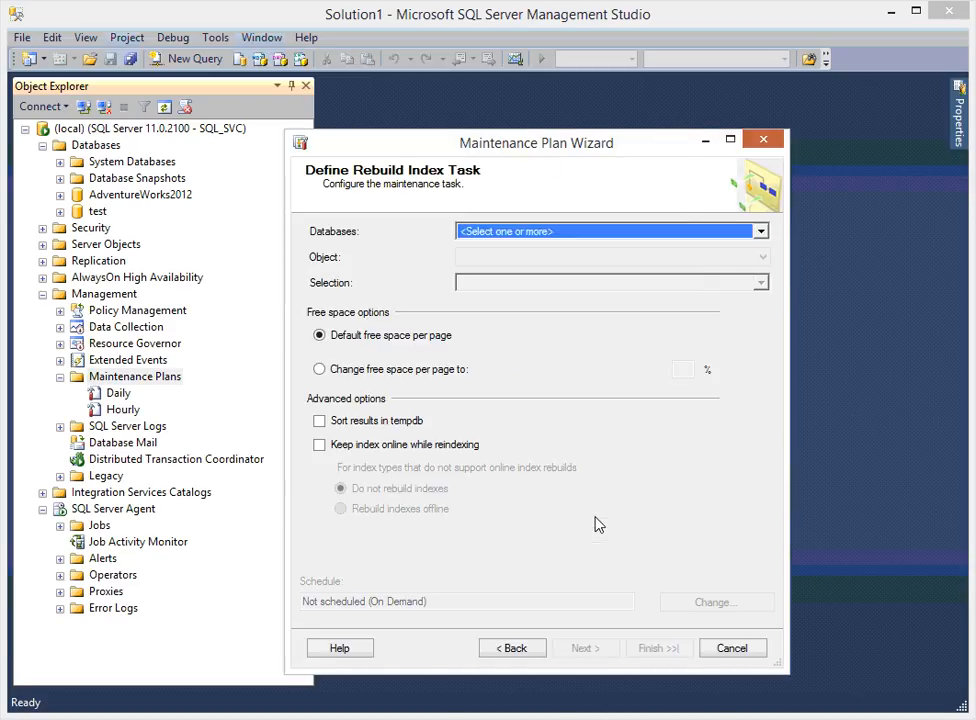
# - Set the Rebuild Index task to cover the test database's tables and views with default free space per page
pyautogui.click(549, 236)
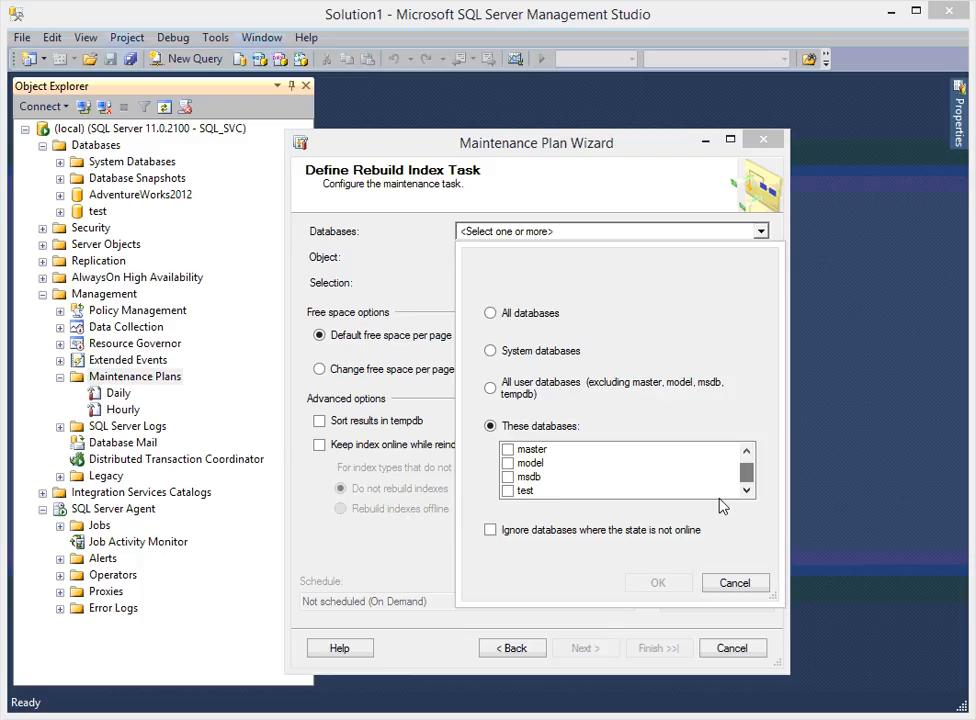
pyautogui.click(508, 490)
pyautogui.click(655, 585)
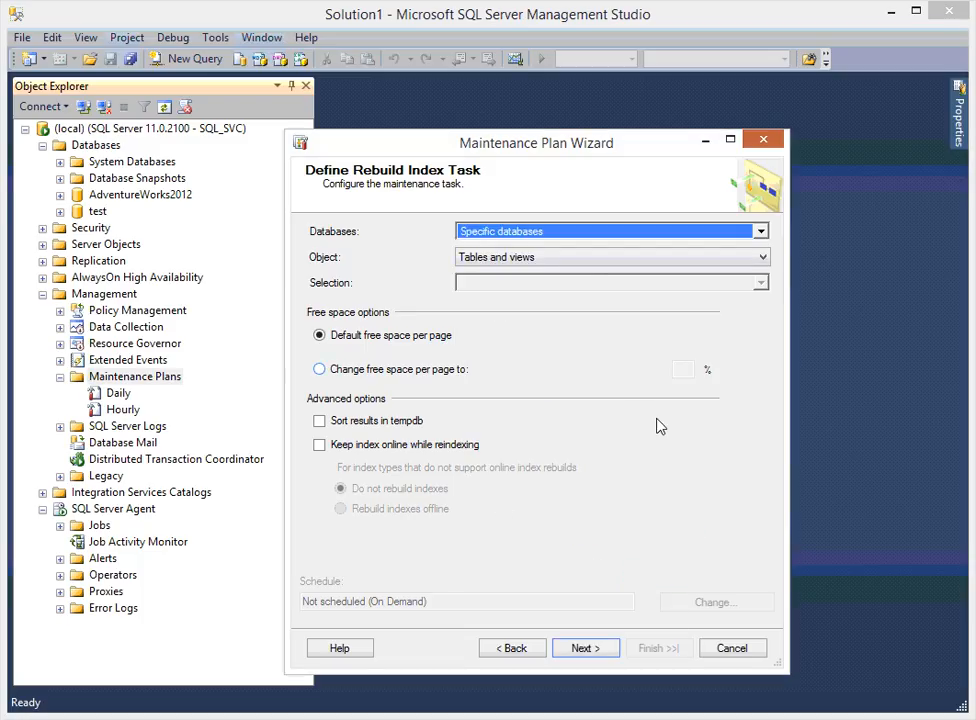
pyautogui.click(583, 648)
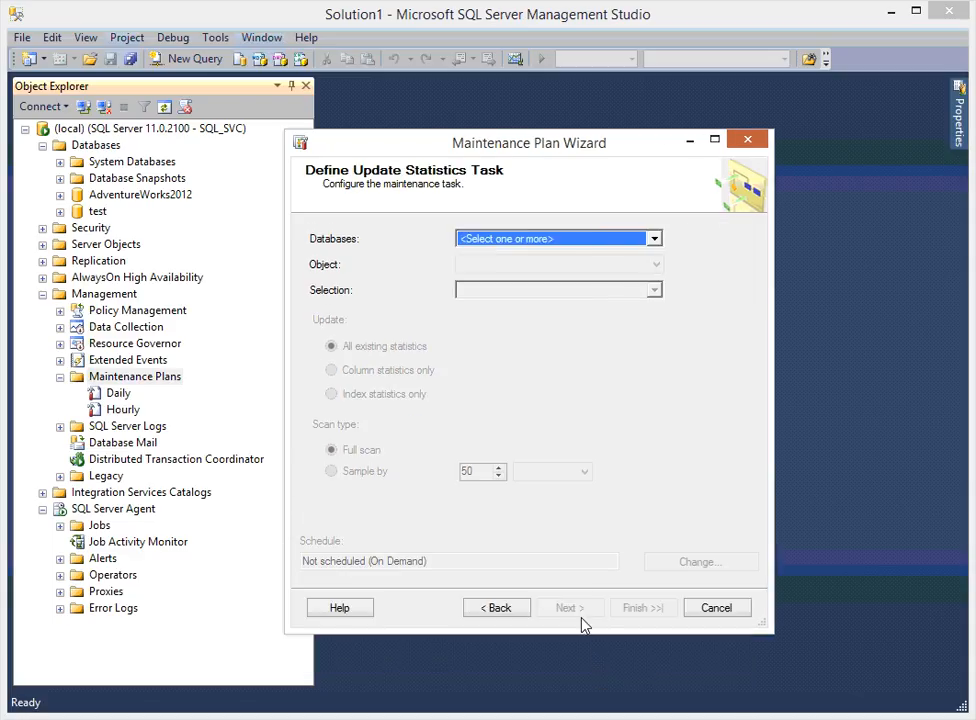
# - Set the Update Statistics task to cover the test database's tables and views, keeping all existing statistics and full scan
pyautogui.click(596, 240)
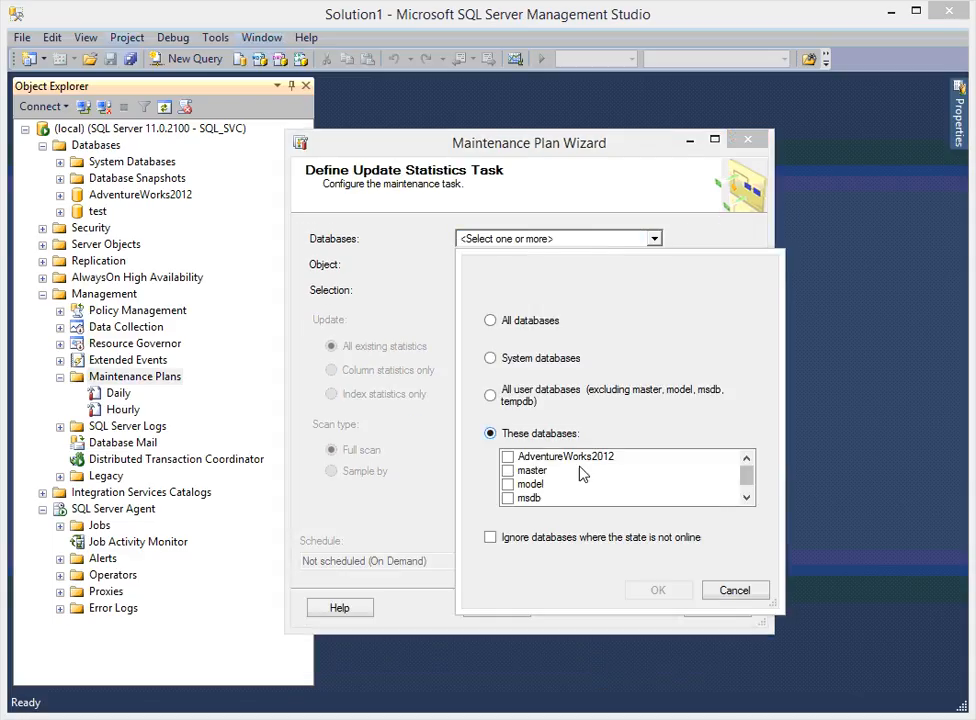
pyautogui.moveTo(748, 484); pyautogui.dragTo(749, 497)
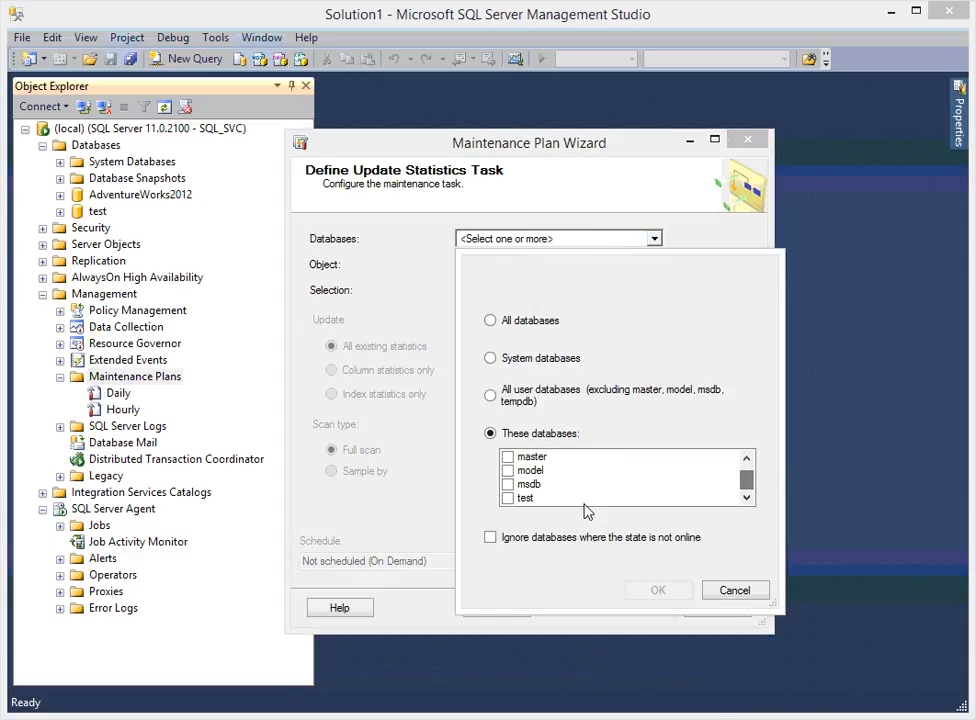
pyautogui.click(507, 498)
pyautogui.click(653, 591)
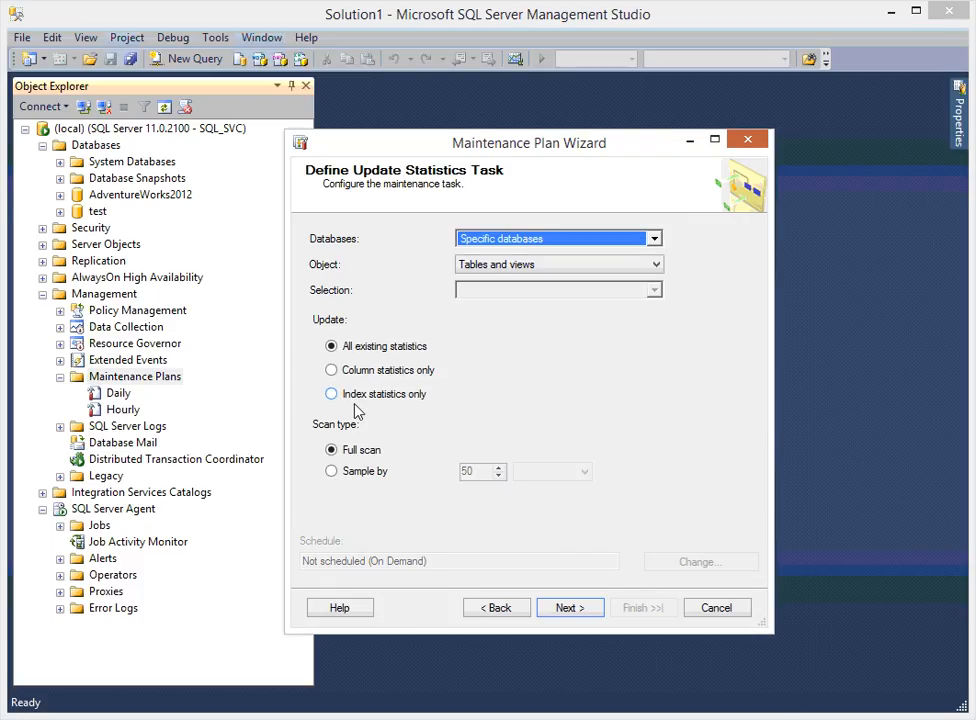
pyautogui.click(592, 608)
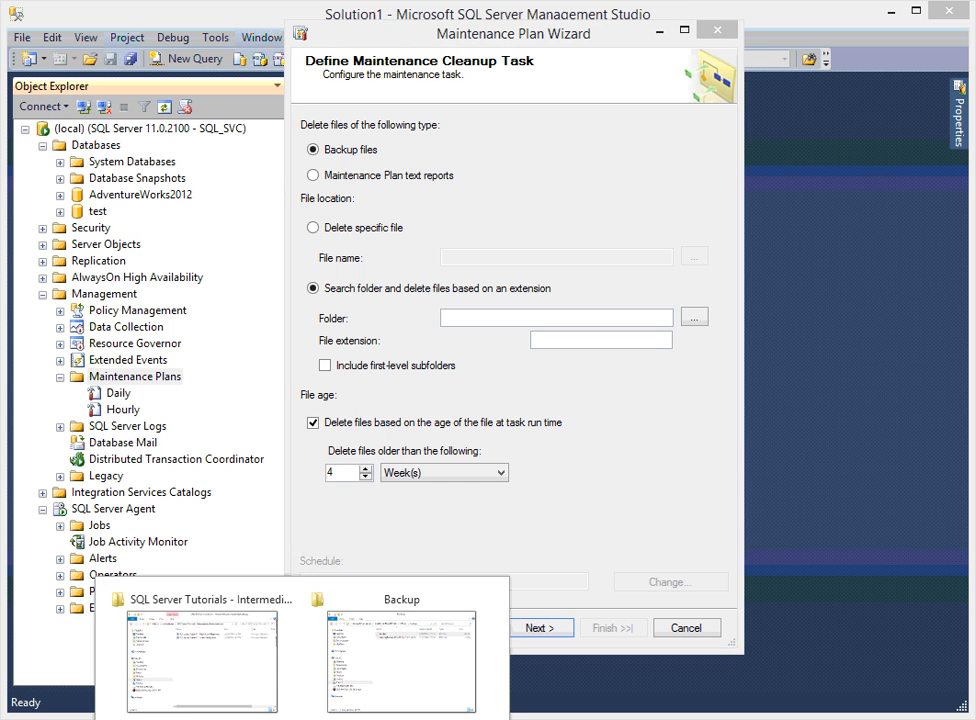
# - Set the cleanup task to delete bak files older than 4 weeks from the server's MSSQL\Backup folder, using the path copied from File Explorer
pyautogui.click(414, 694)
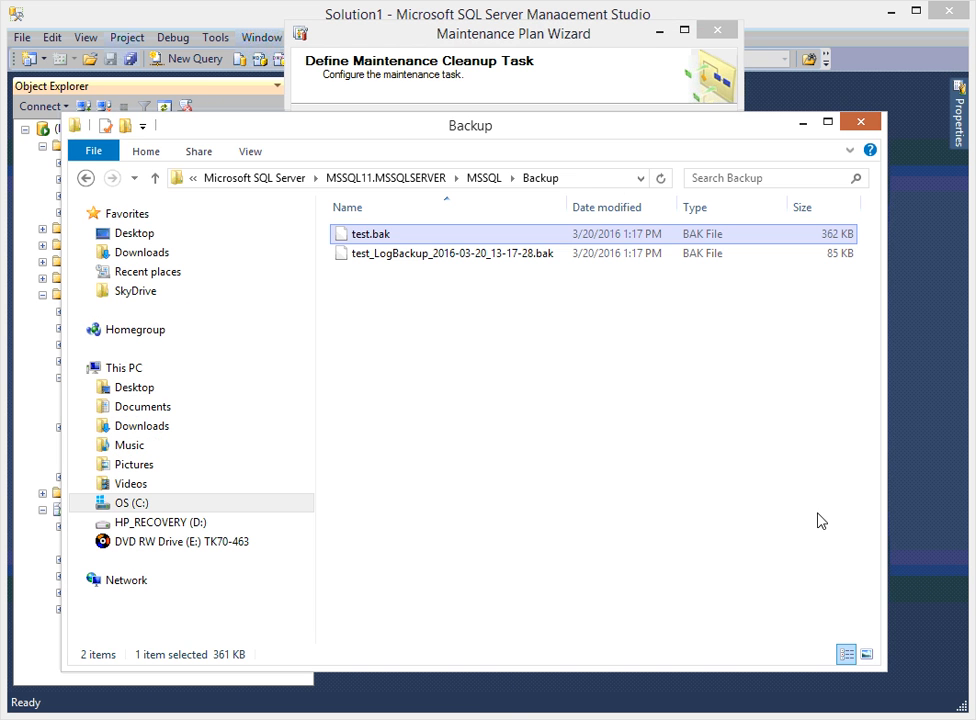
pyautogui.click(588, 182)
pyautogui.hotkey('ctrl', 'c')
pyautogui.click(803, 122)
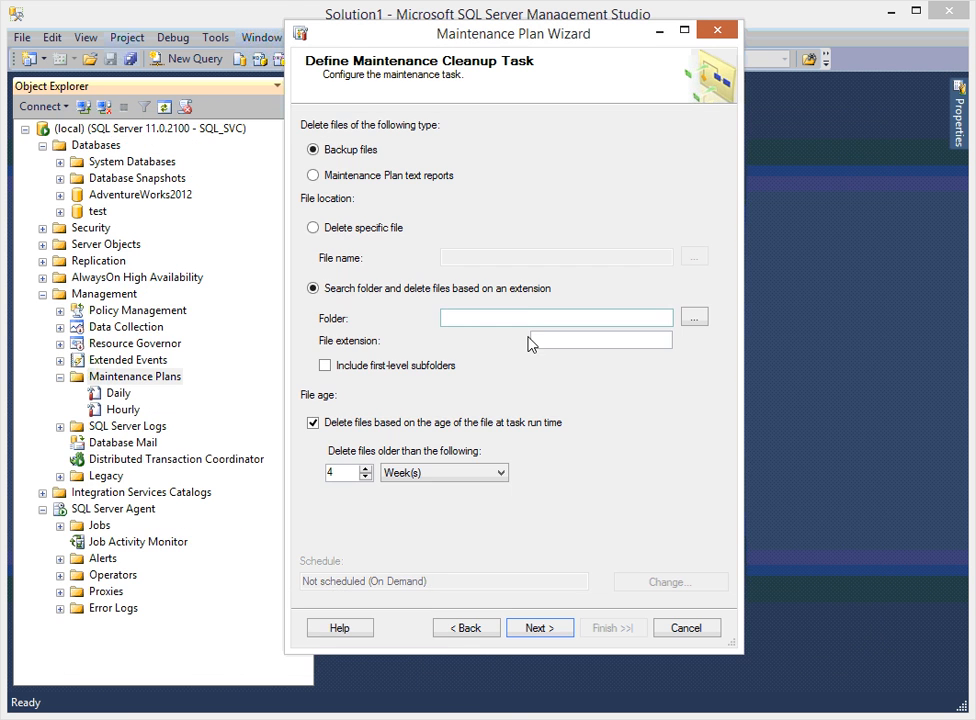
pyautogui.hotkey('ctrl', 'v')
pyautogui.click(594, 343)
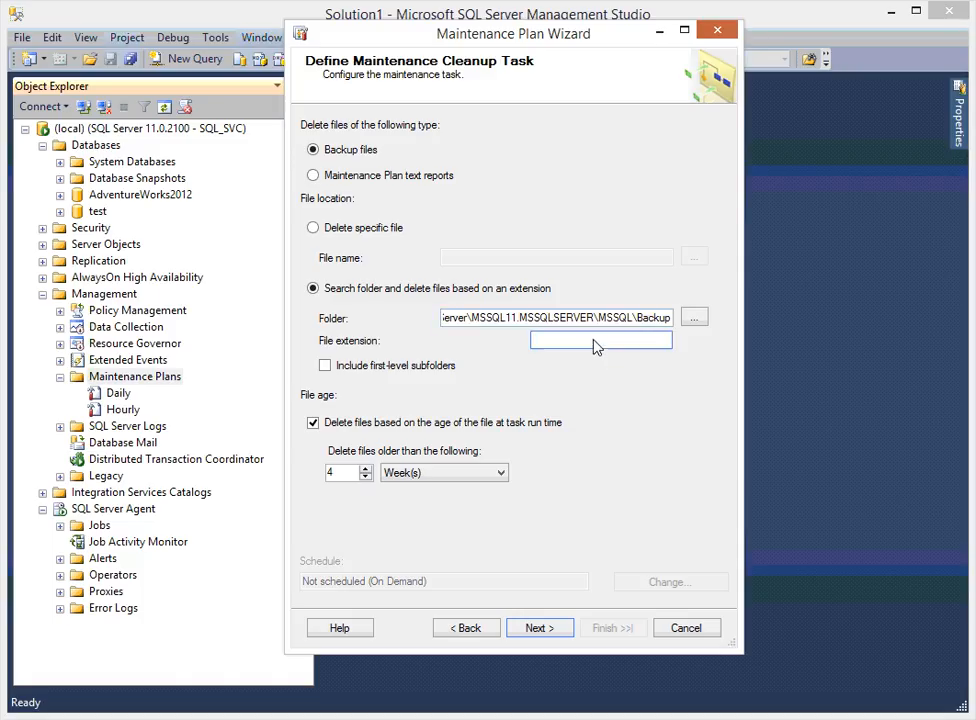
pyautogui.write('bak')
pyautogui.doubleClick(344, 473)
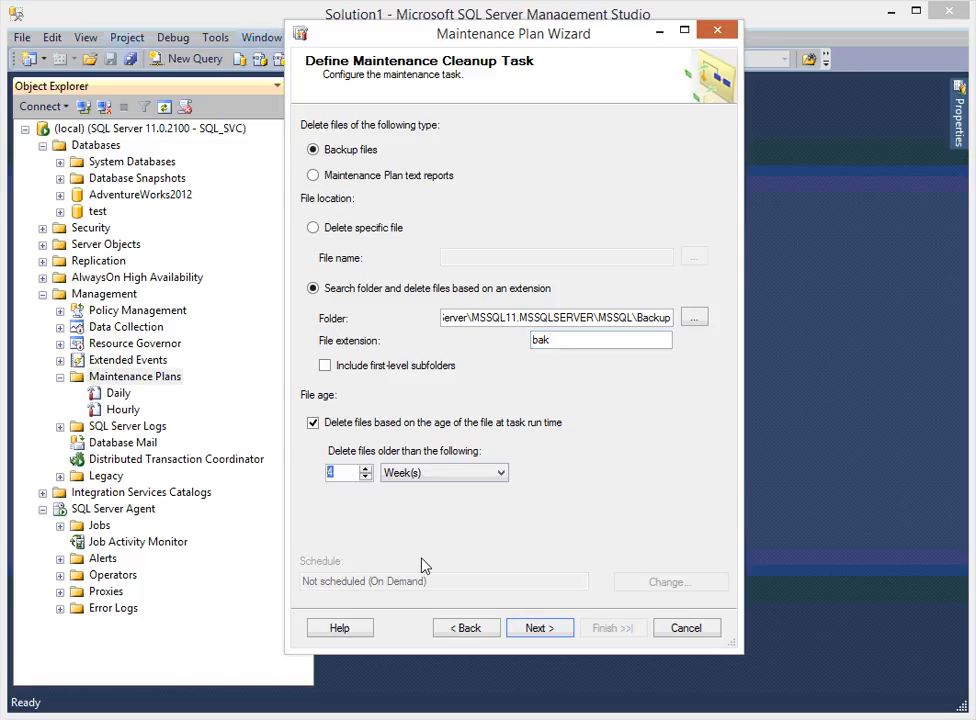
pyautogui.click(546, 628)
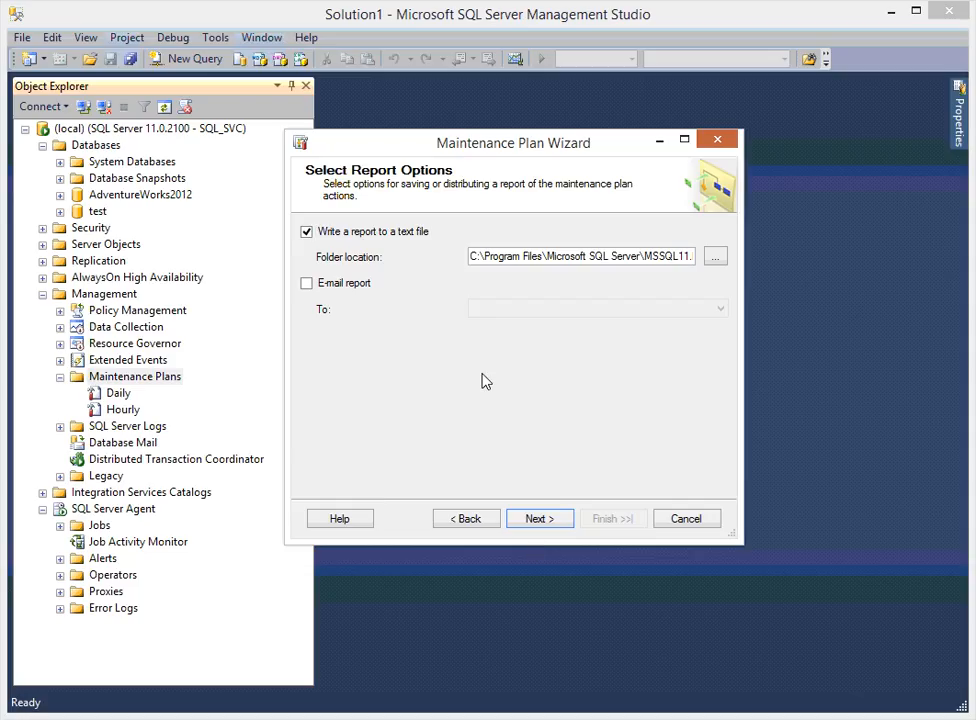
# - Keep the default text report, finish creating the Weekly plan and refresh the list of maintenance plans
pyautogui.click(543, 522)
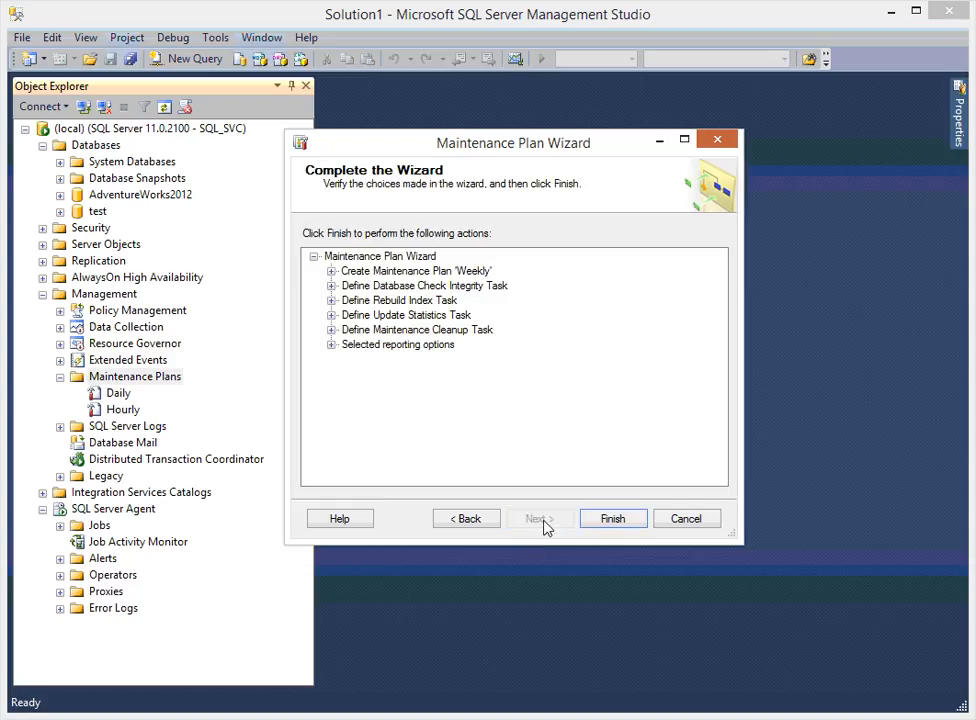
pyautogui.click(613, 519)
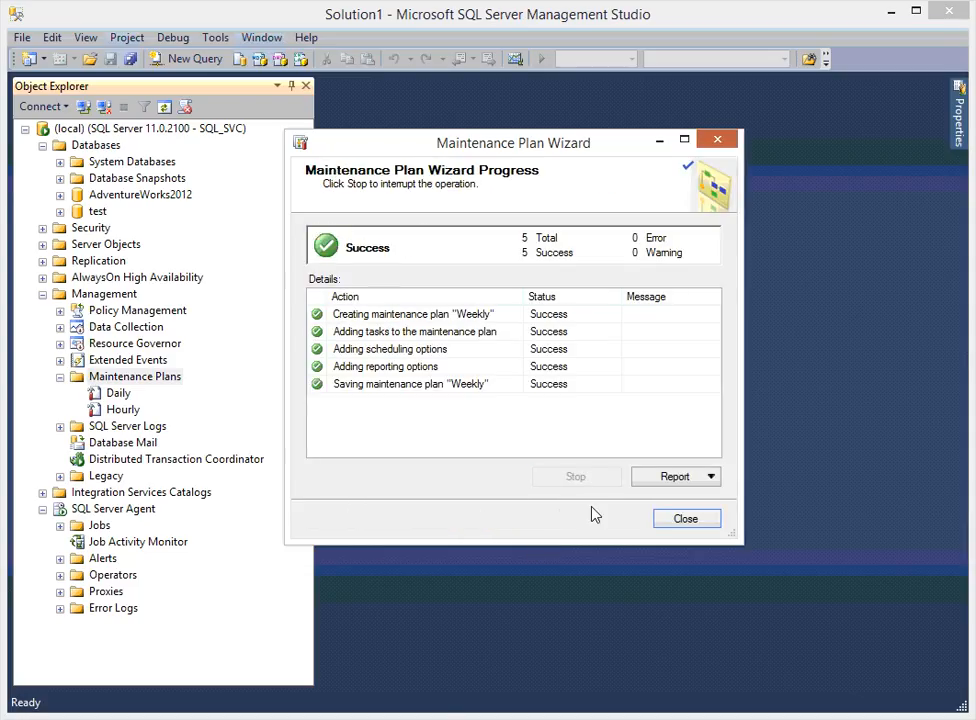
pyautogui.click(662, 516)
pyautogui.click(124, 375)
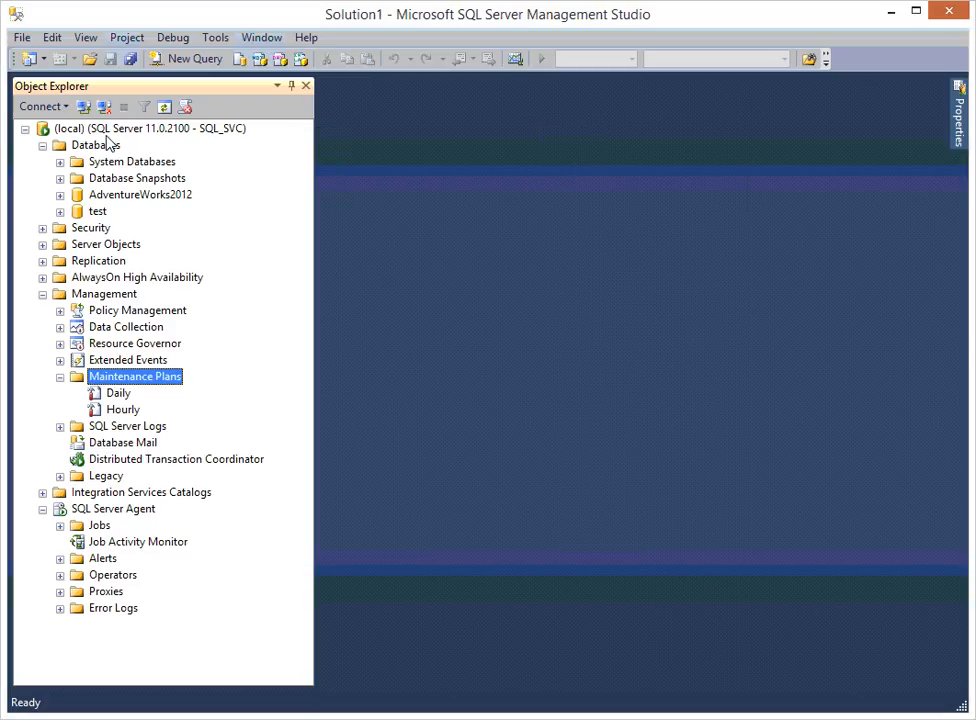
pyautogui.click(164, 106)
# - Open the Weekly plan's design and review its task flow and the cleanup task's settings
pyautogui.click(124, 427)
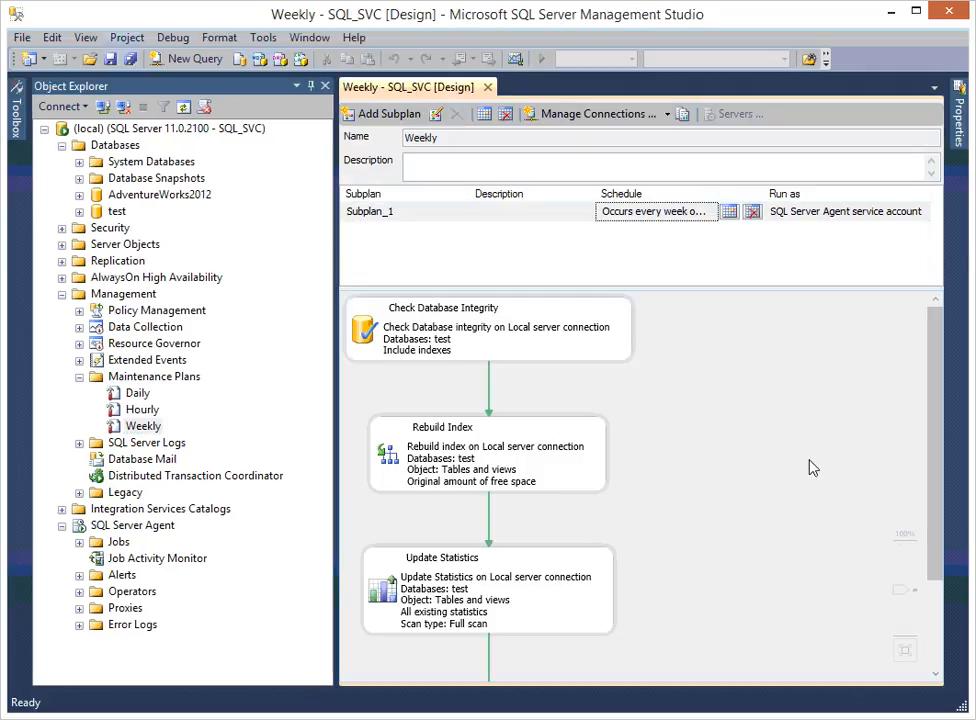
pyautogui.moveTo(934, 381); pyautogui.dragTo(930, 477)
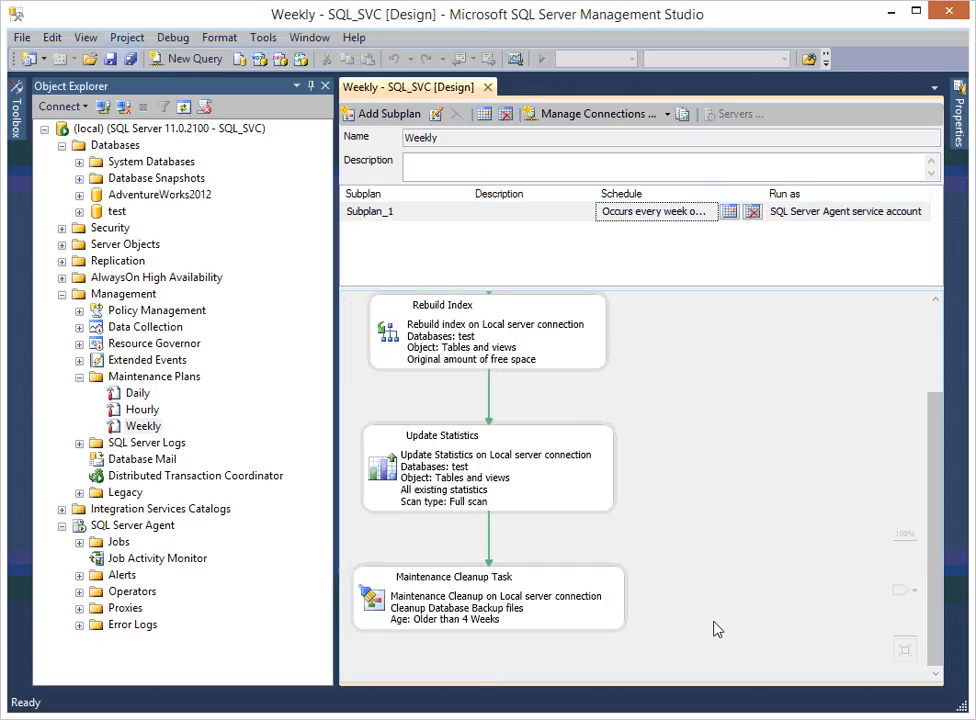
pyautogui.doubleClick(505, 615)
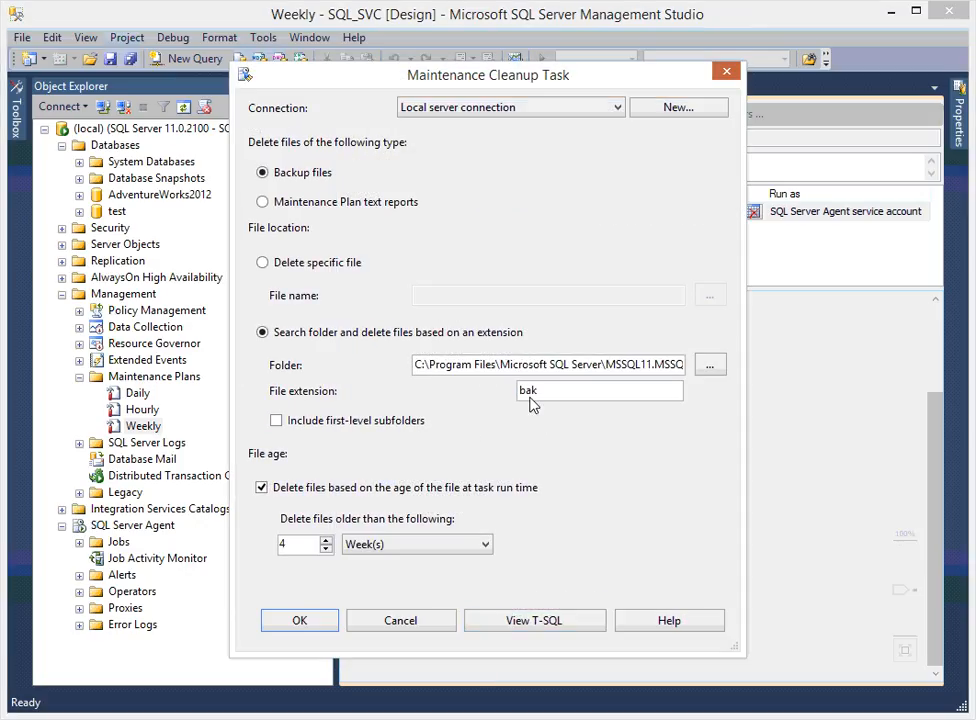
pyautogui.click(727, 71)
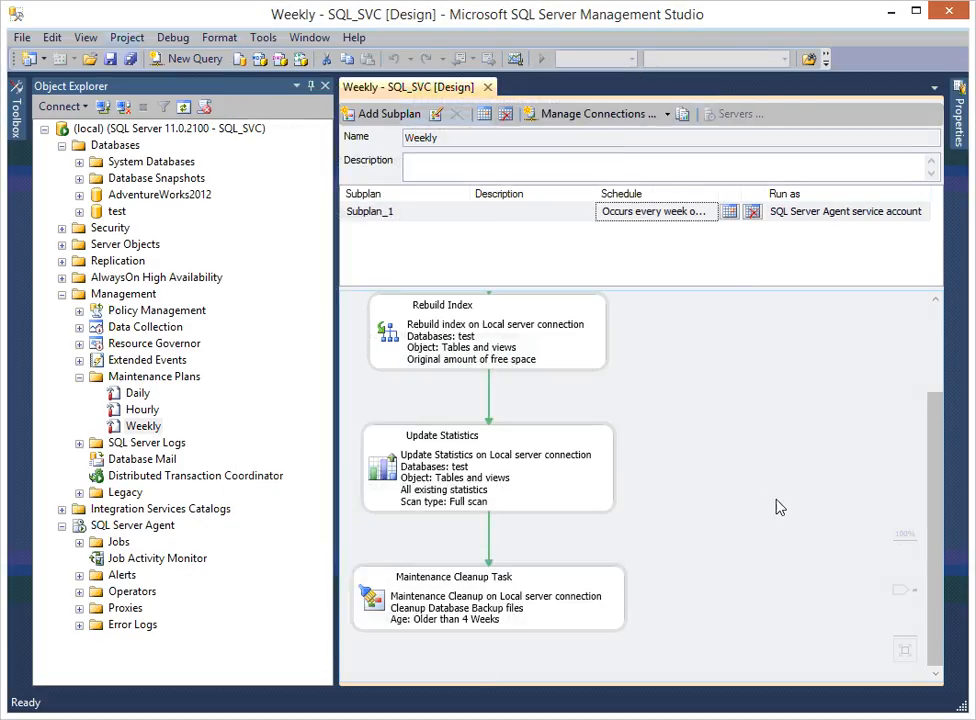
# - Duplicate the Maintenance Cleanup Task in the Weekly plan and link the original task to the copy below it
pyautogui.click(492, 627)
pyautogui.click(367, 662)
pyautogui.hotkey('ctrl', 'v')
pyautogui.click(502, 578)
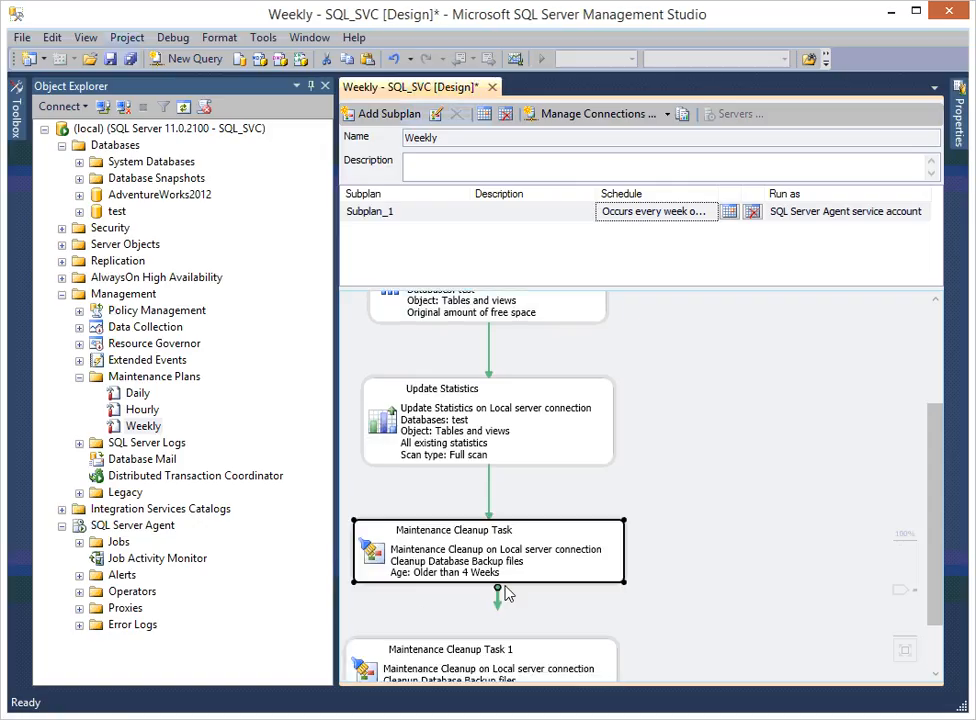
pyautogui.moveTo(500, 607); pyautogui.dragTo(494, 663)
pyautogui.click(523, 659)
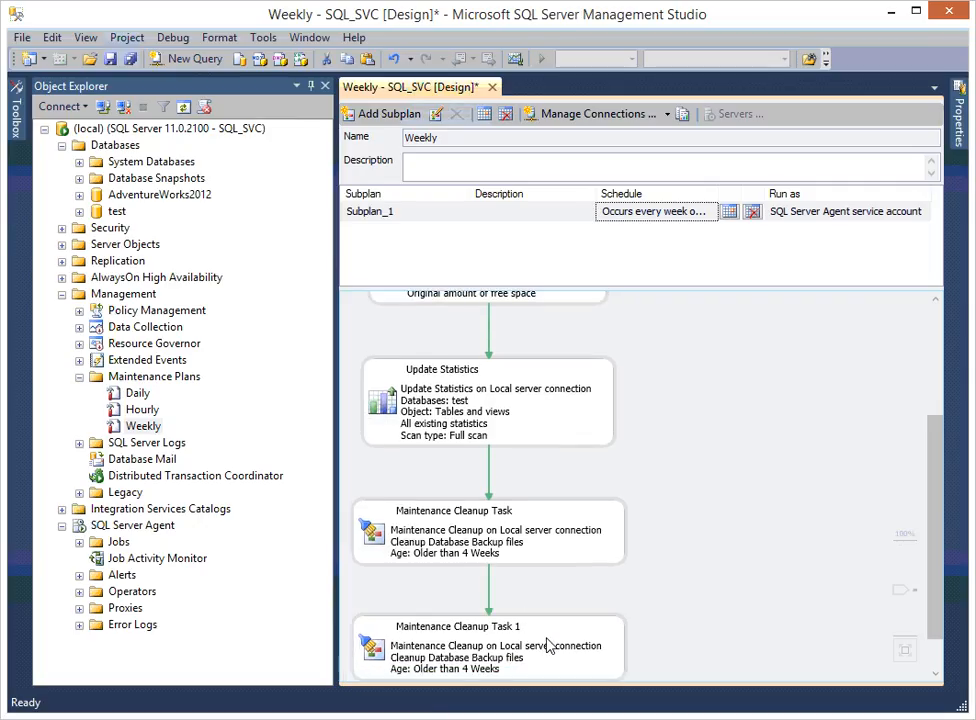
# - Set the copied cleanup task's file extension to trn, then save and close the Weekly plan
pyautogui.doubleClick(549, 647)
pyautogui.doubleClick(528, 390)
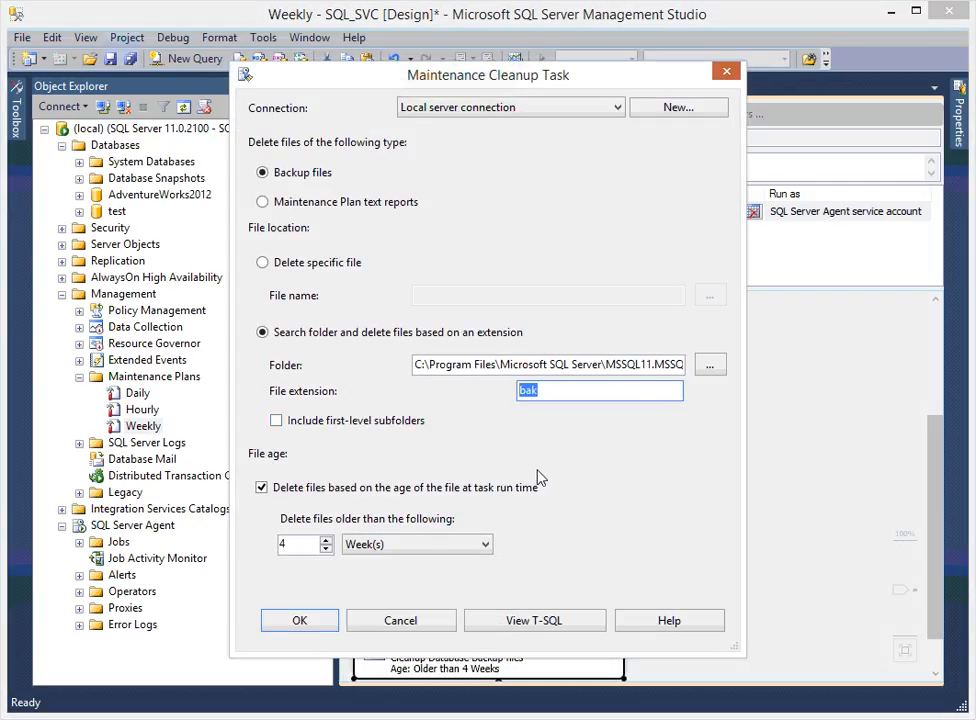
pyautogui.write('trn')
pyautogui.click(293, 624)
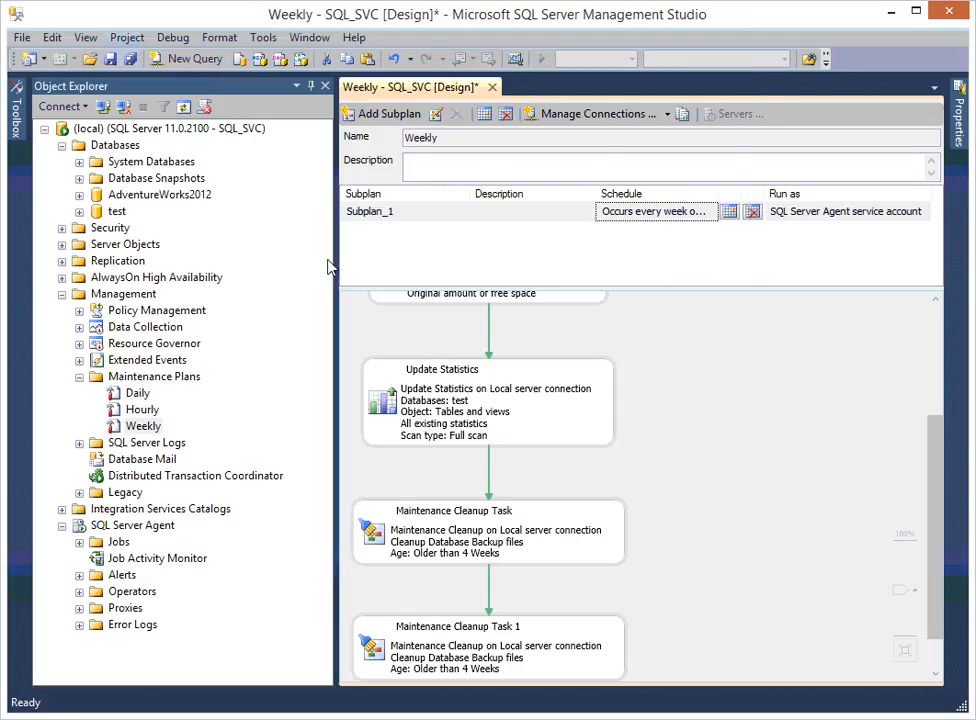
pyautogui.hotkey('ctrl', 's')
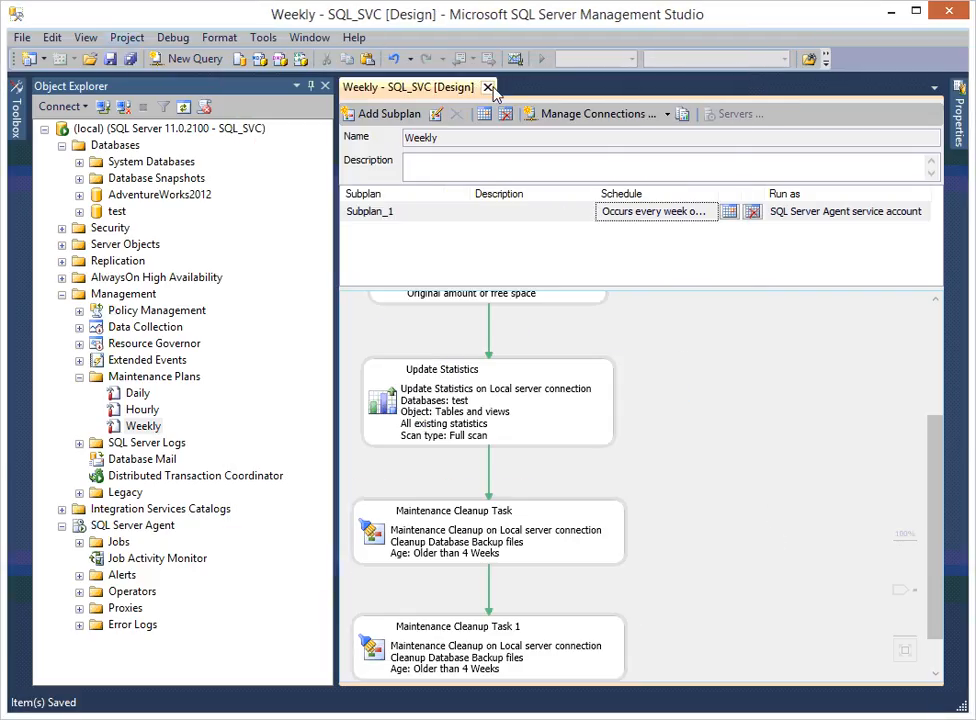
pyautogui.click(488, 87)
# - Execute the Hourly maintenance plan and dismiss its execution report
pyautogui.click(117, 410)
pyautogui.rightClick(117, 411)
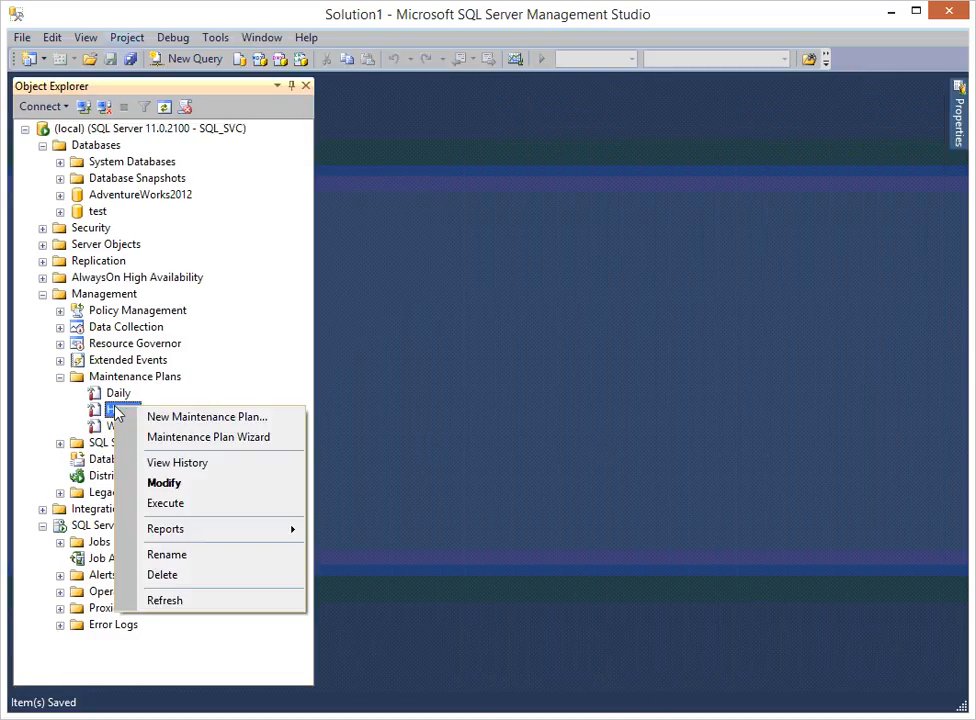
pyautogui.click(463, 322)
pyautogui.rightClick(125, 409)
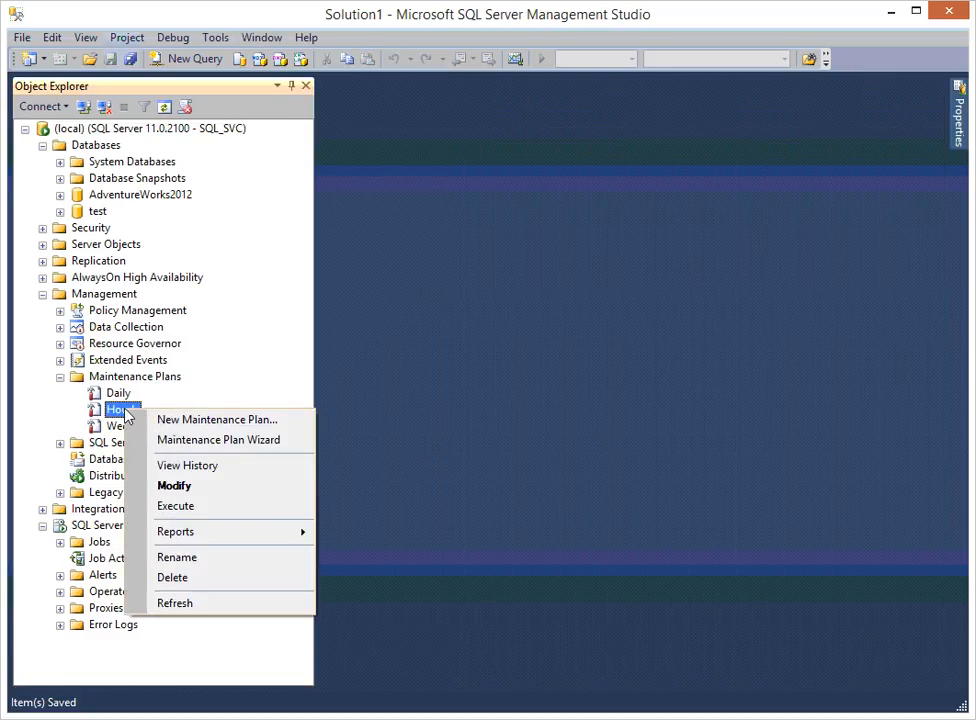
pyautogui.click(176, 506)
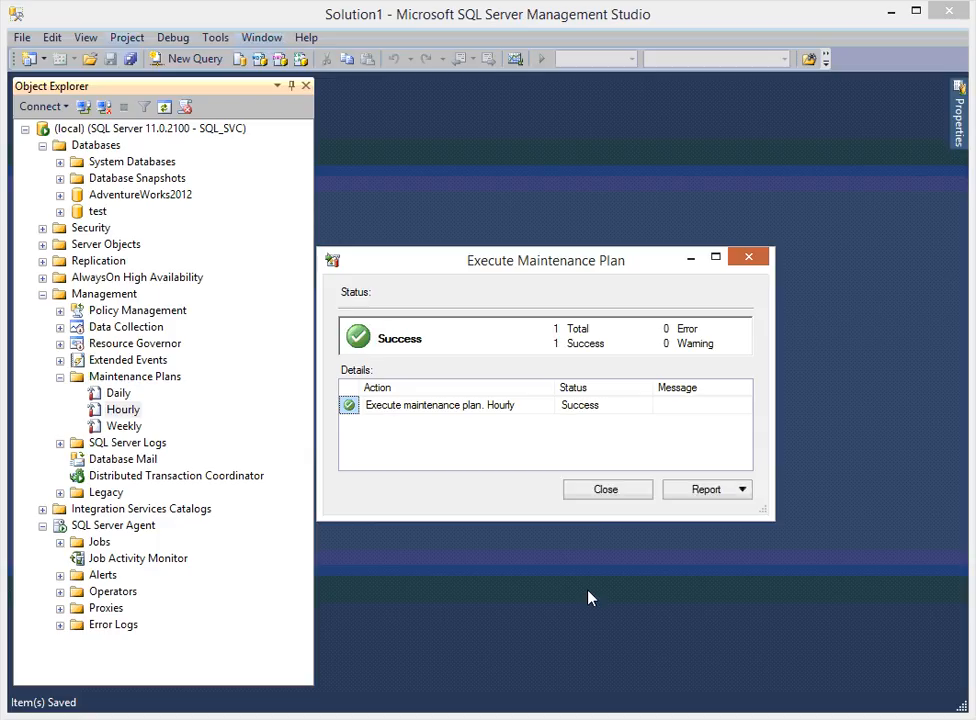
pyautogui.click(606, 490)
# - Execute the Daily and then the Weekly maintenance plan, dismissing each execution report
pyautogui.rightClick(116, 395)
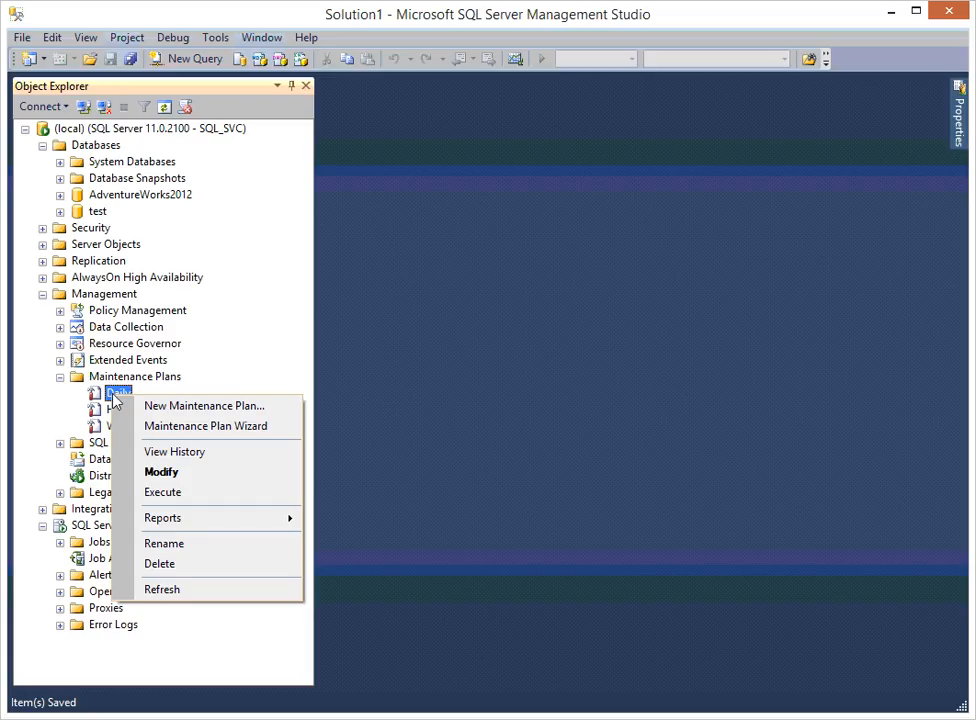
pyautogui.click(194, 493)
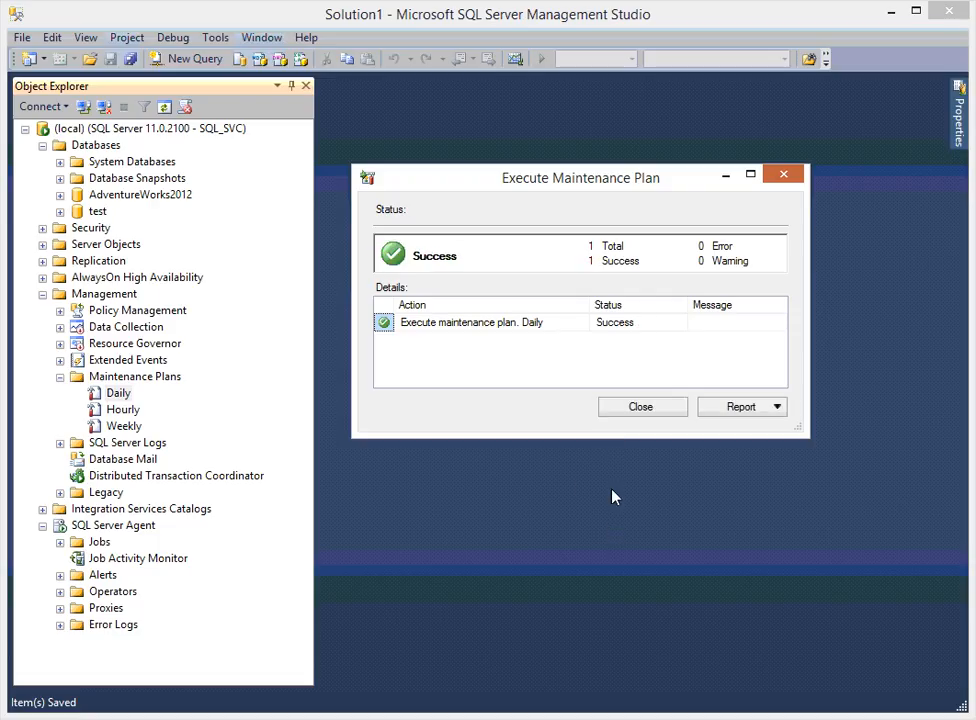
pyautogui.click(640, 407)
pyautogui.rightClick(139, 431)
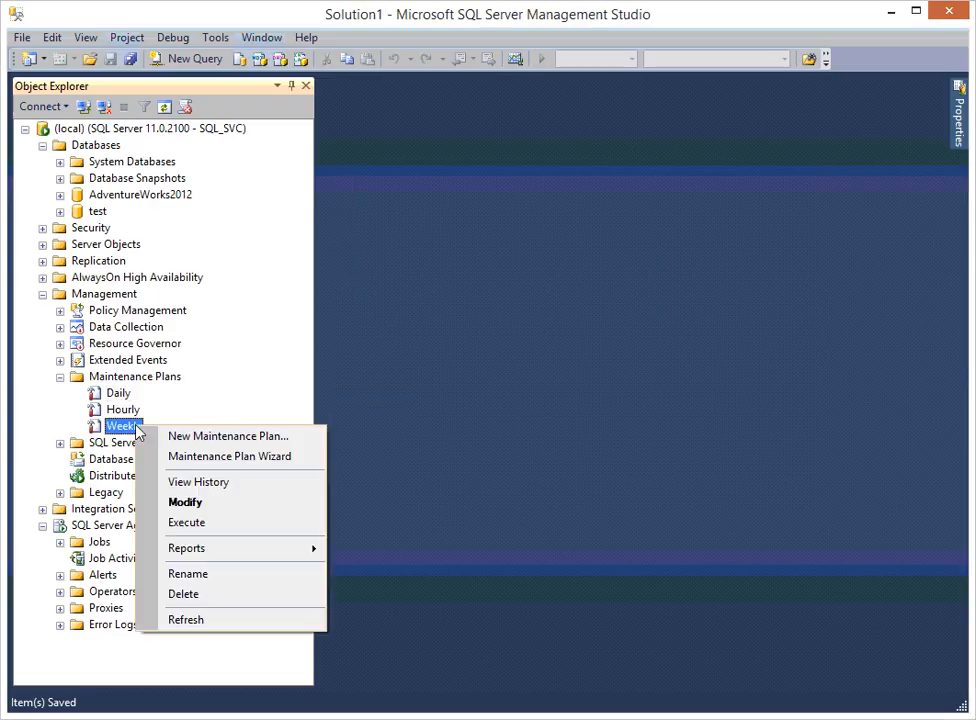
pyautogui.click(237, 523)
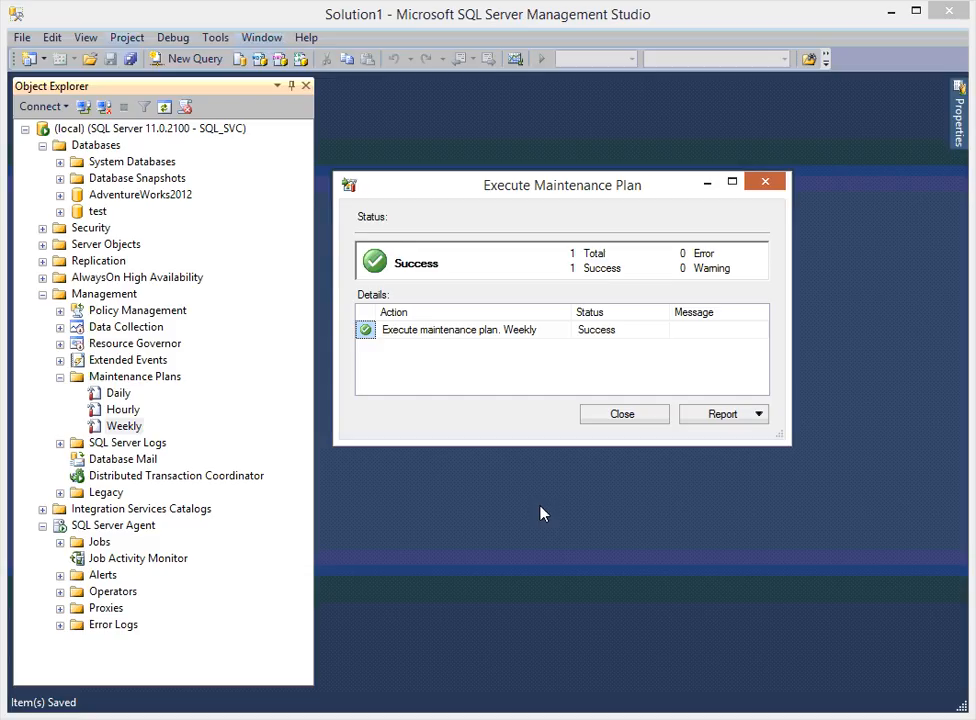
pyautogui.click(620, 415)
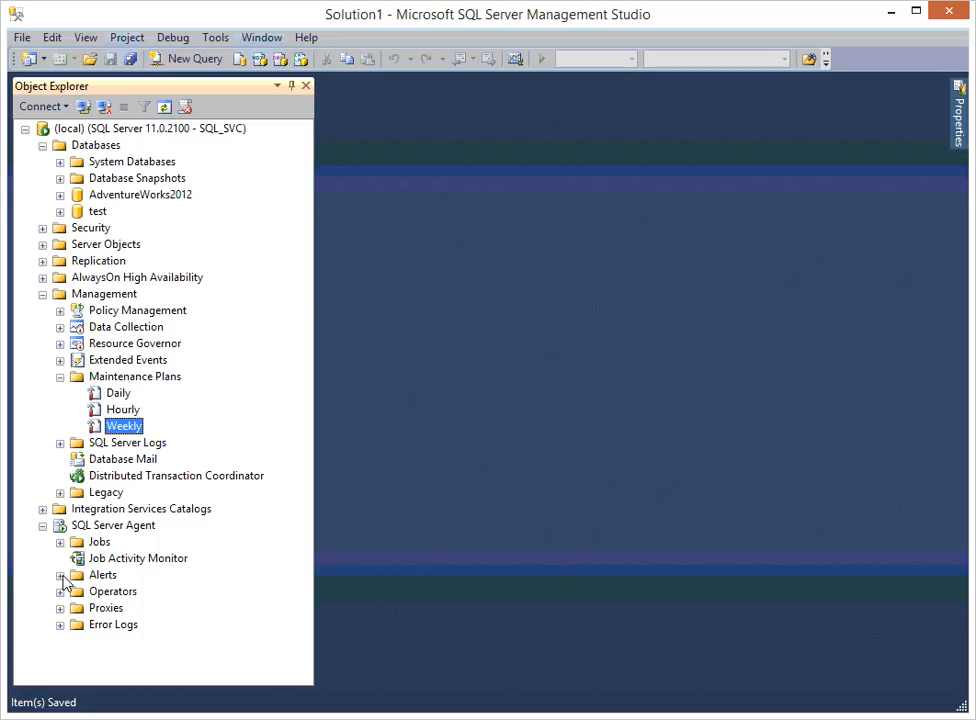
# - Review the alerts and notifications of the Hourly.Subplan_1 agent job, try enabling e-mail on job failure, and discard the change
pyautogui.click(60, 542)
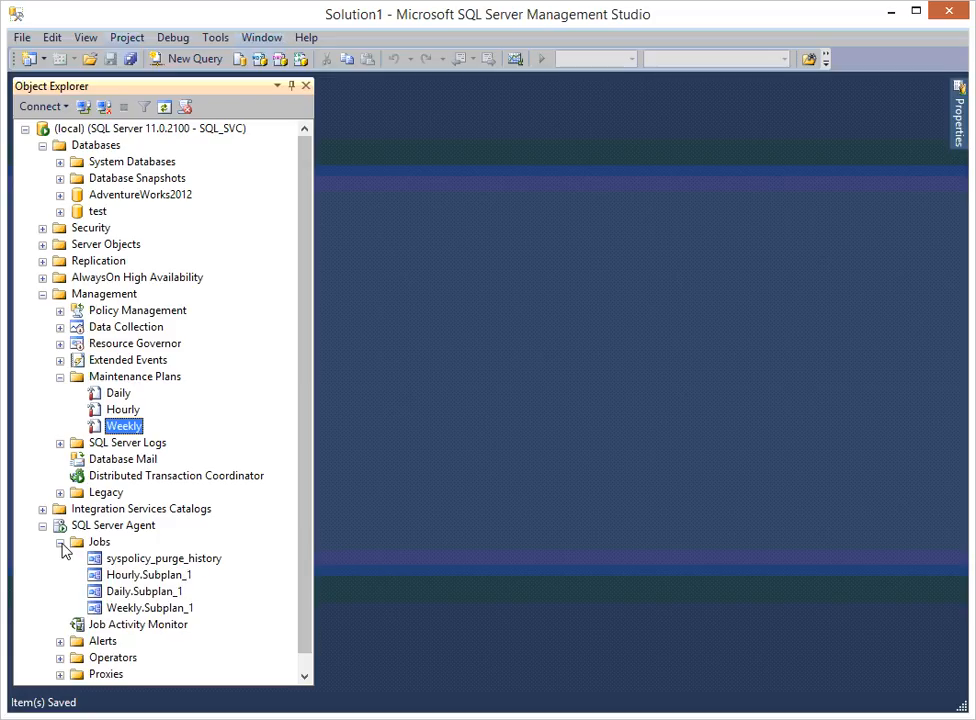
pyautogui.click(140, 574)
pyautogui.rightClick(143, 574)
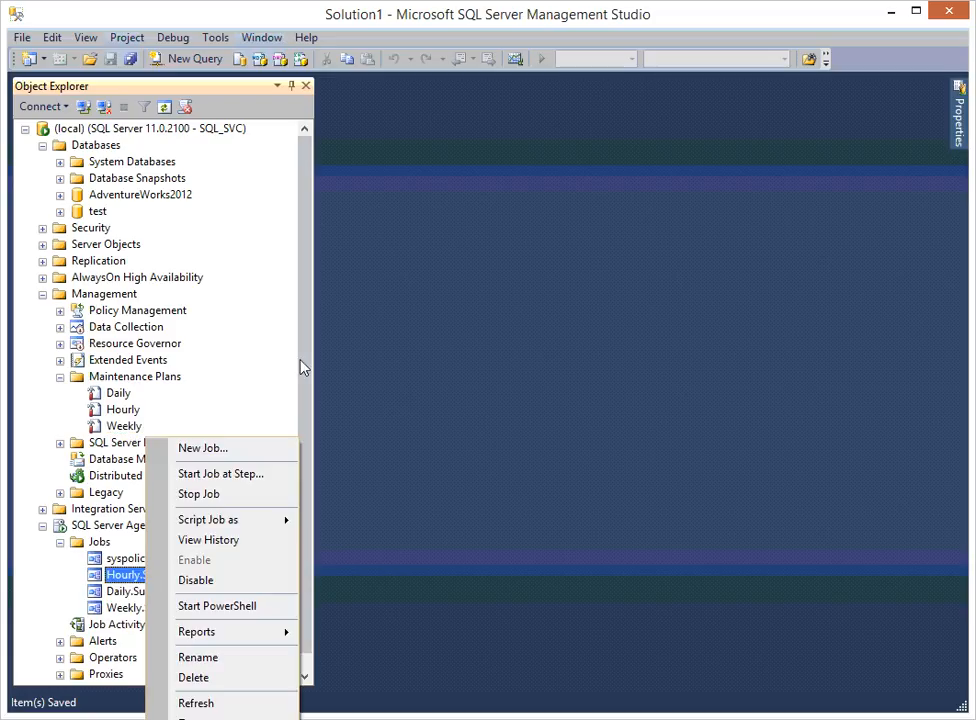
pyautogui.click(232, 717)
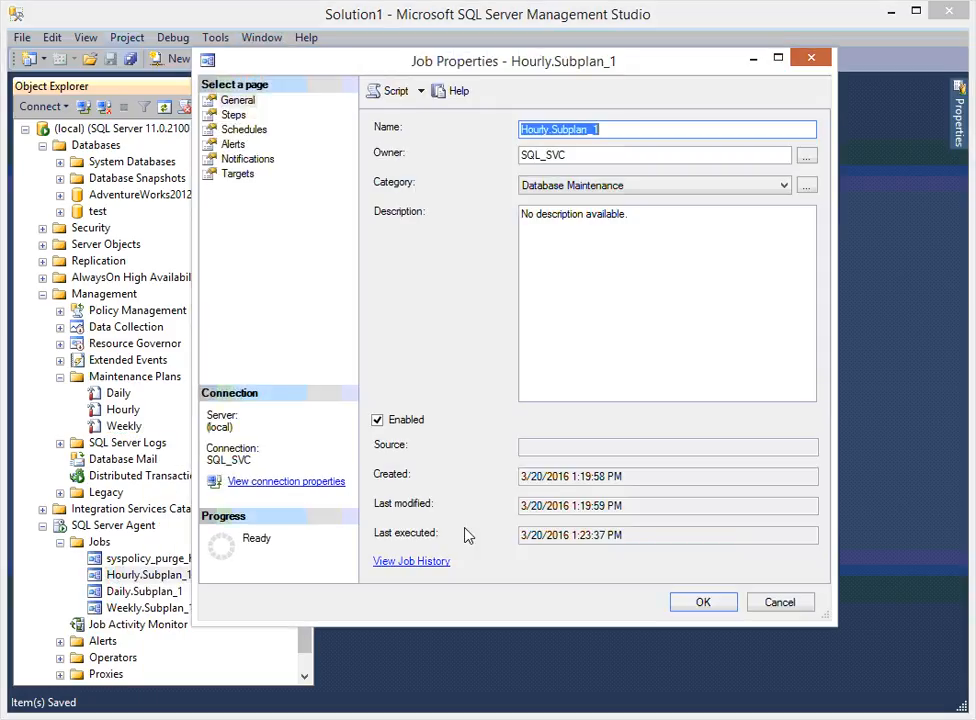
pyautogui.click(233, 145)
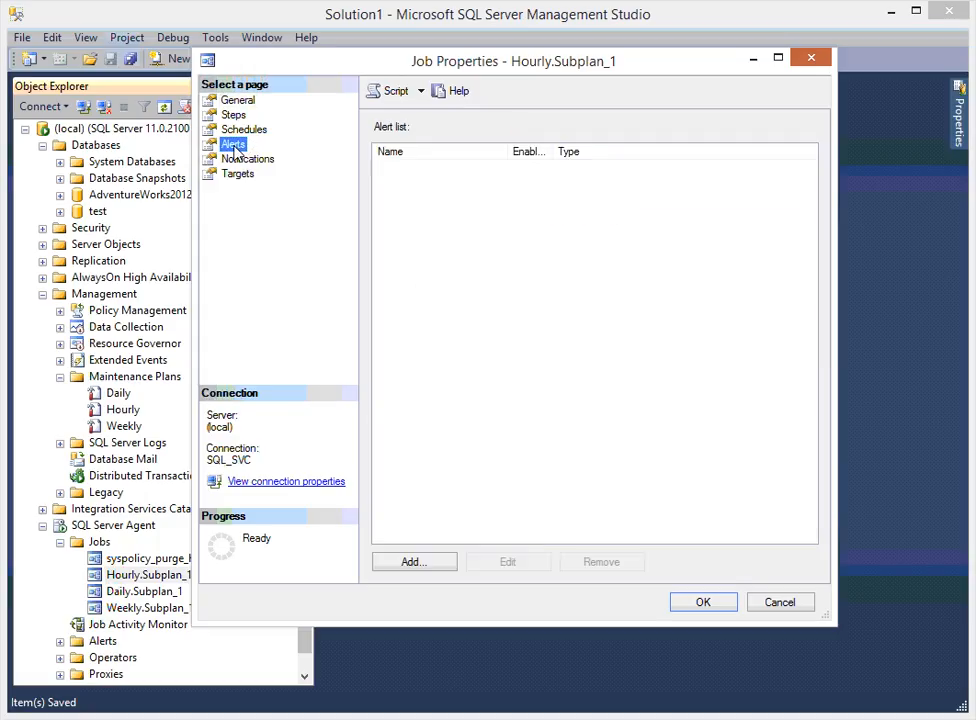
pyautogui.click(249, 160)
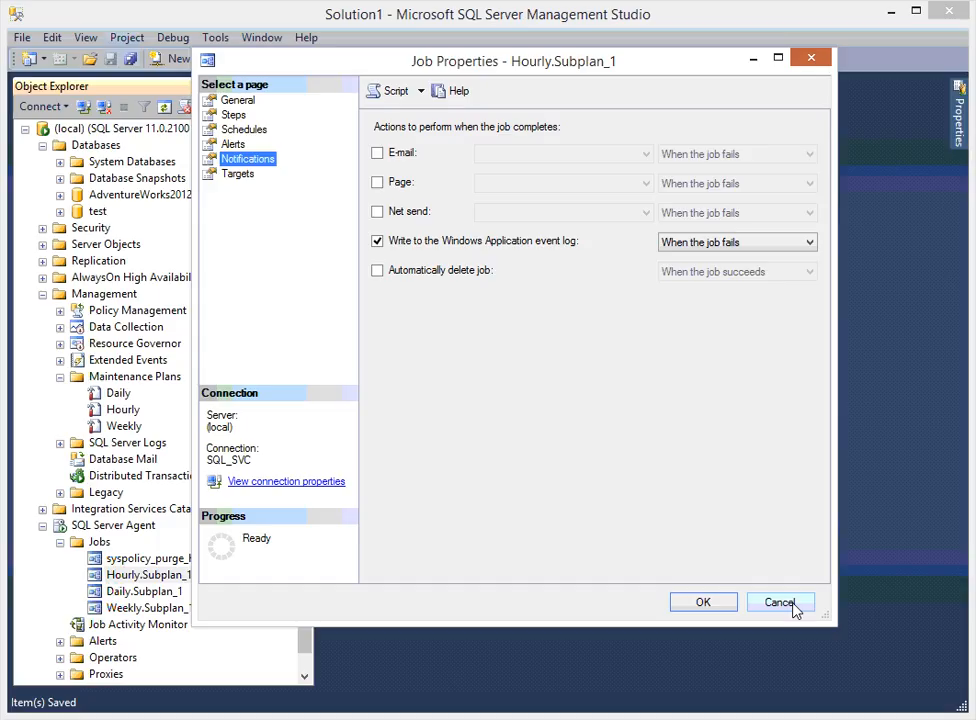
pyautogui.click(377, 153)
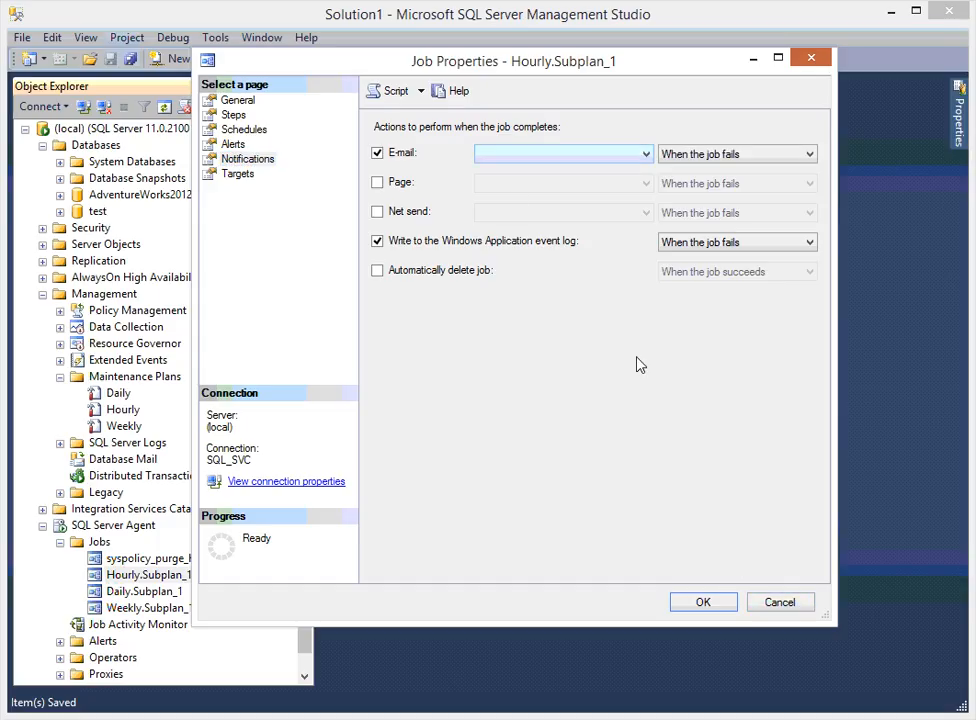
pyautogui.click(779, 604)
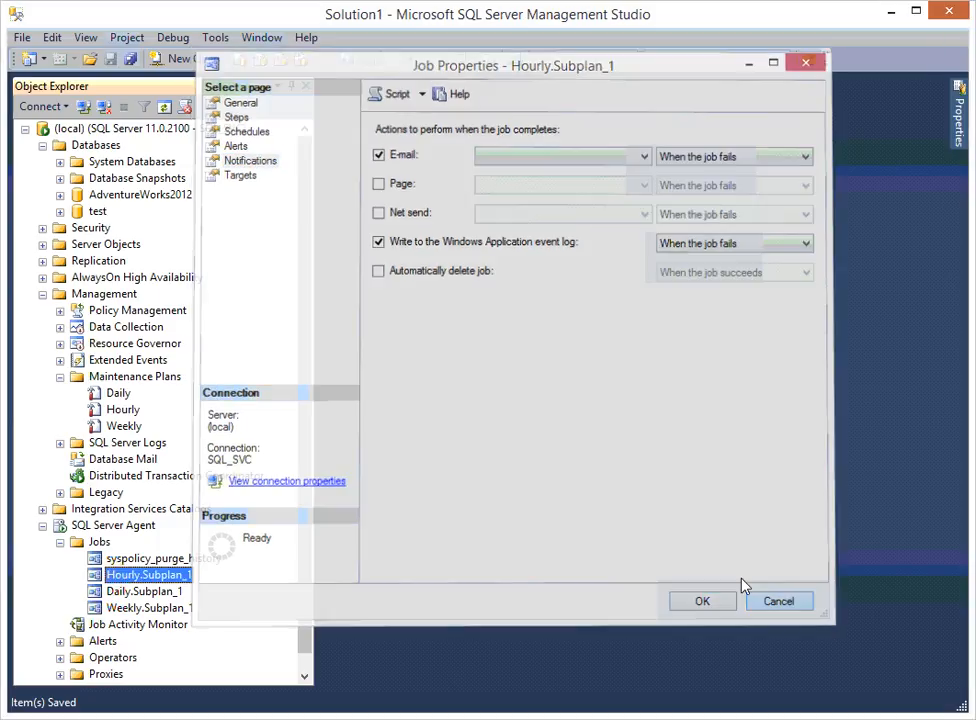